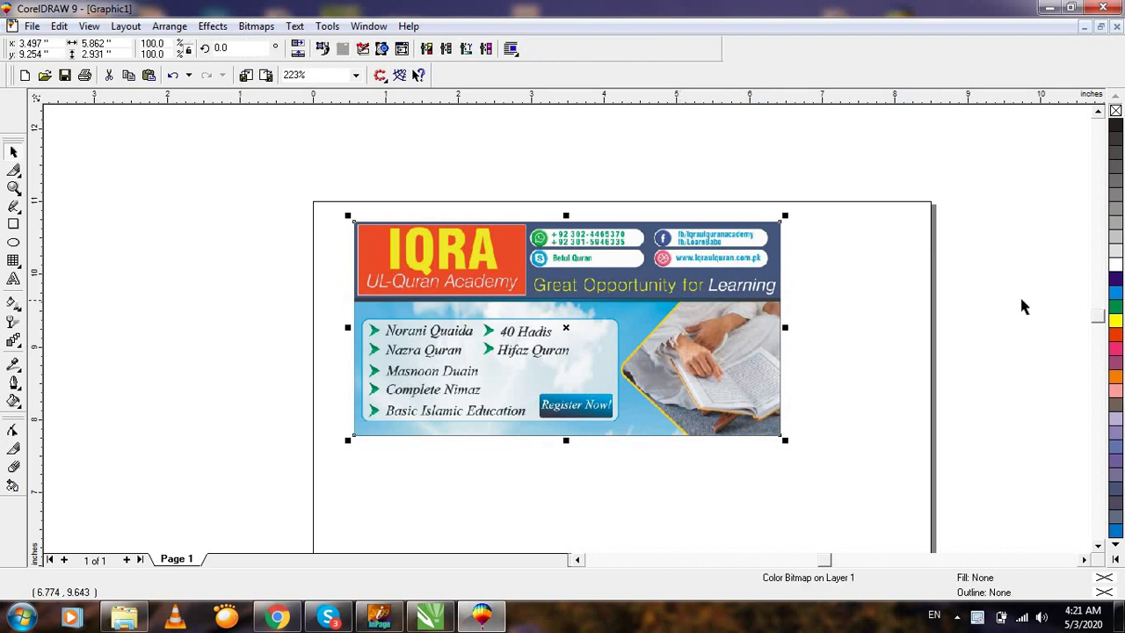
Zoom in and out in CorelDRAW to frame the reference IQRA banner.
{"action": "key", "text": "F3"}
{"action": "key", "text": "shift+F2"}
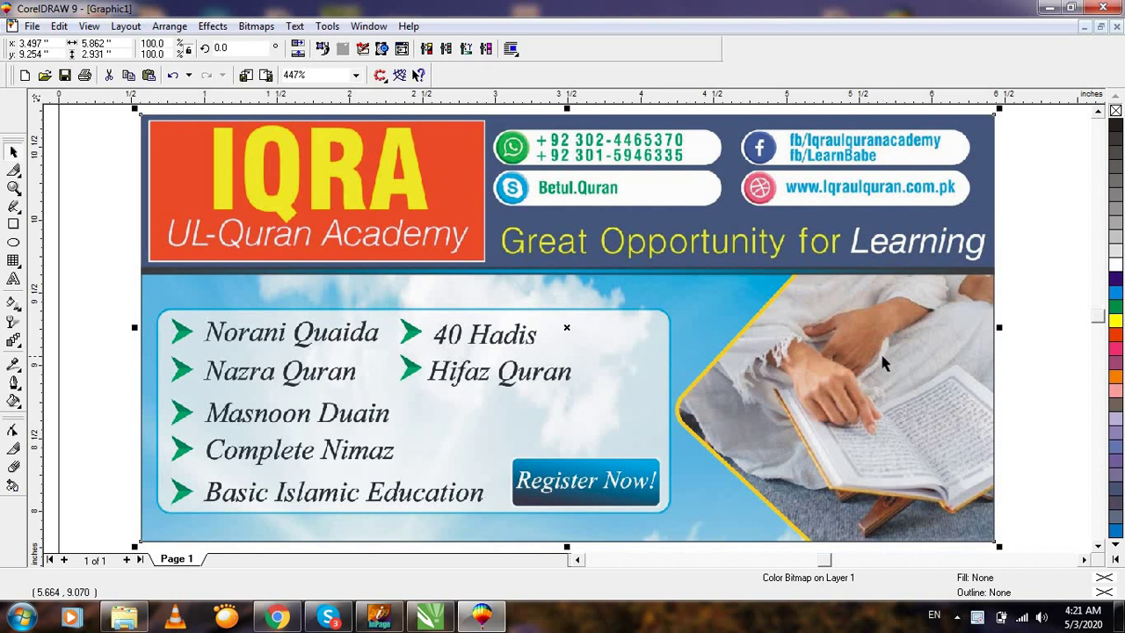
{"action": "key", "text": "F3"}
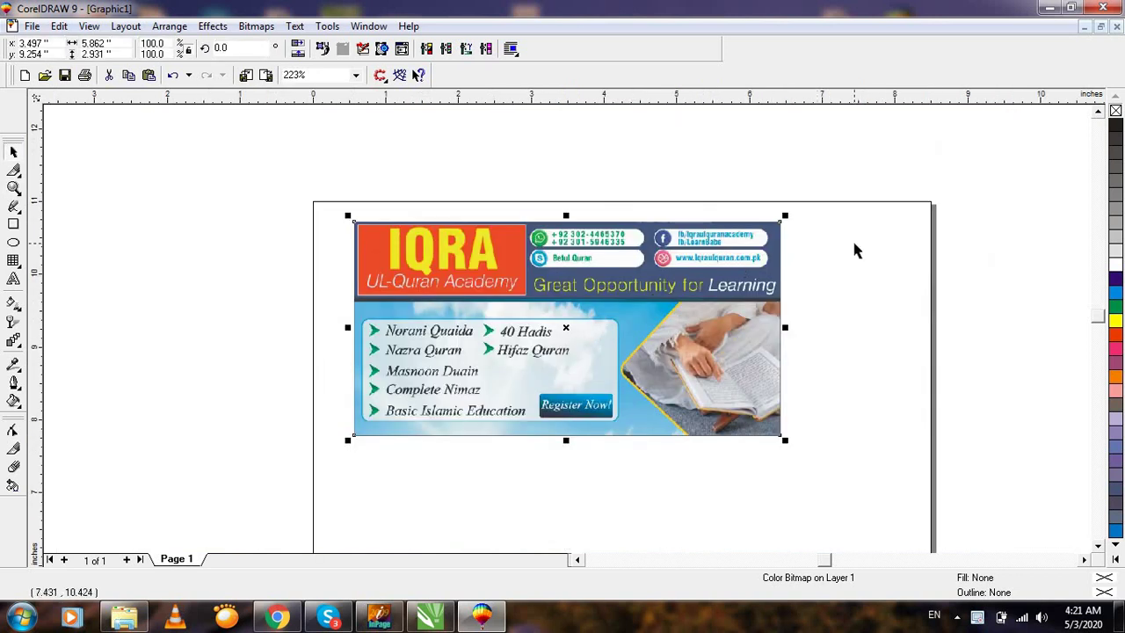
{"action": "left_click", "coordinate": [846, 260]}
{"action": "key", "text": "F4"}
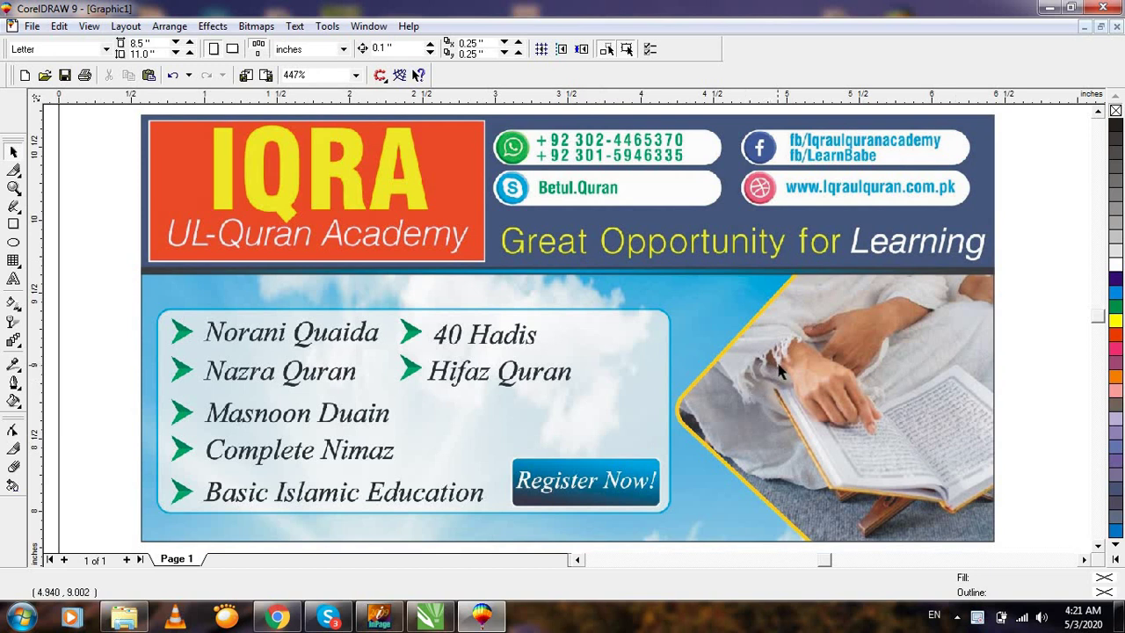
{"action": "left_click", "coordinate": [744, 334]}
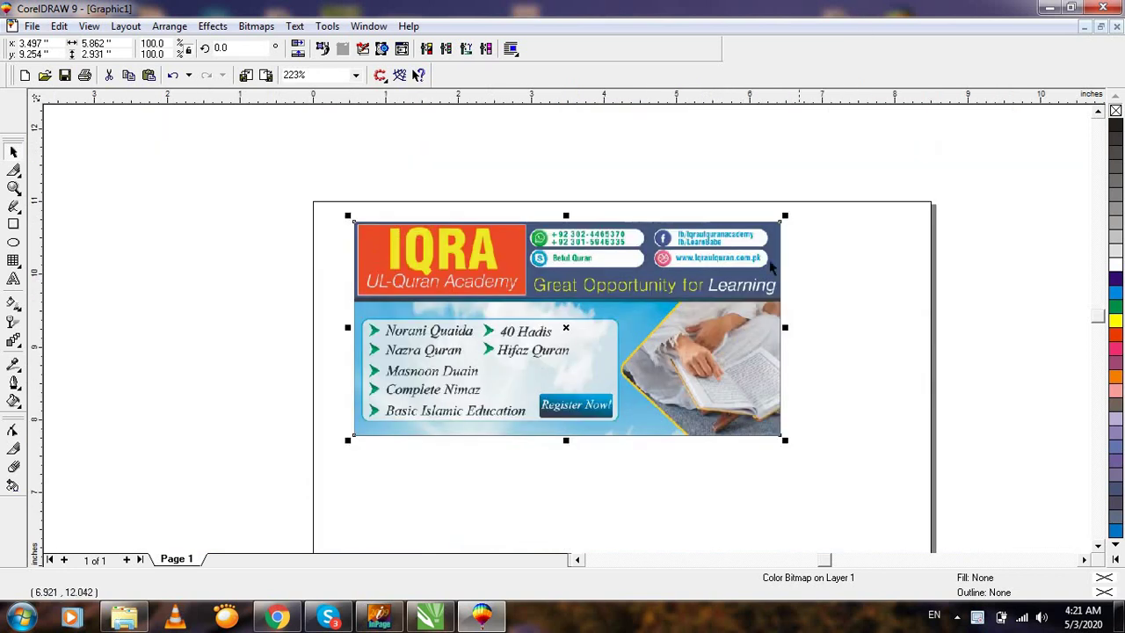
Select the banner image, zoom to fit it, then return to the page view.
{"action": "left_click", "coordinate": [884, 296]}
{"action": "key", "text": "F3"}
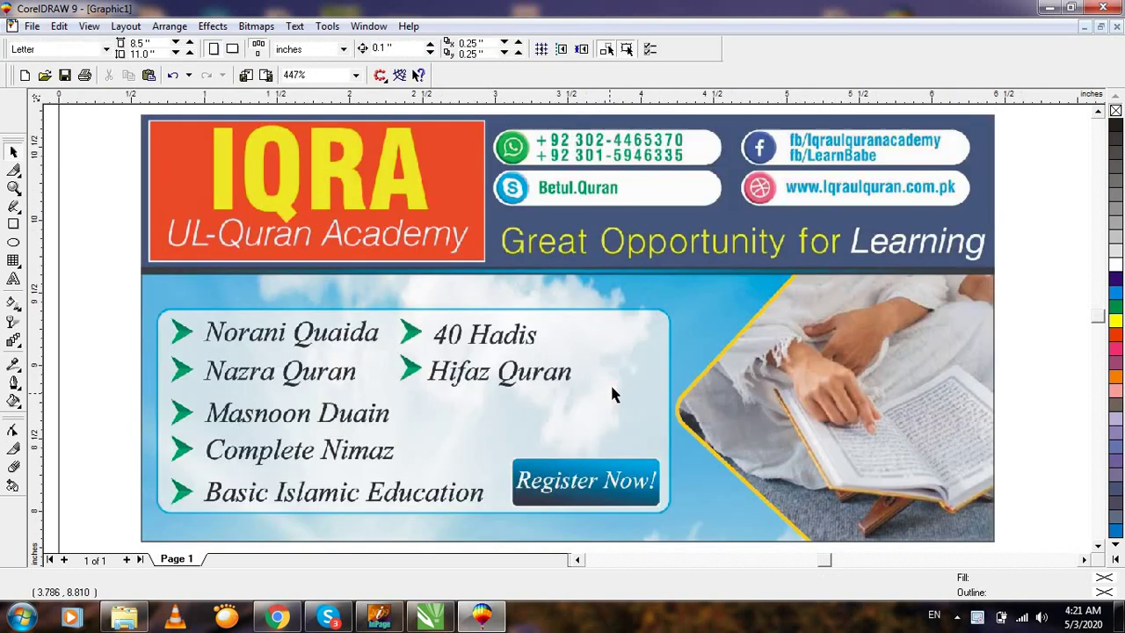
{"action": "key", "text": "F3"}
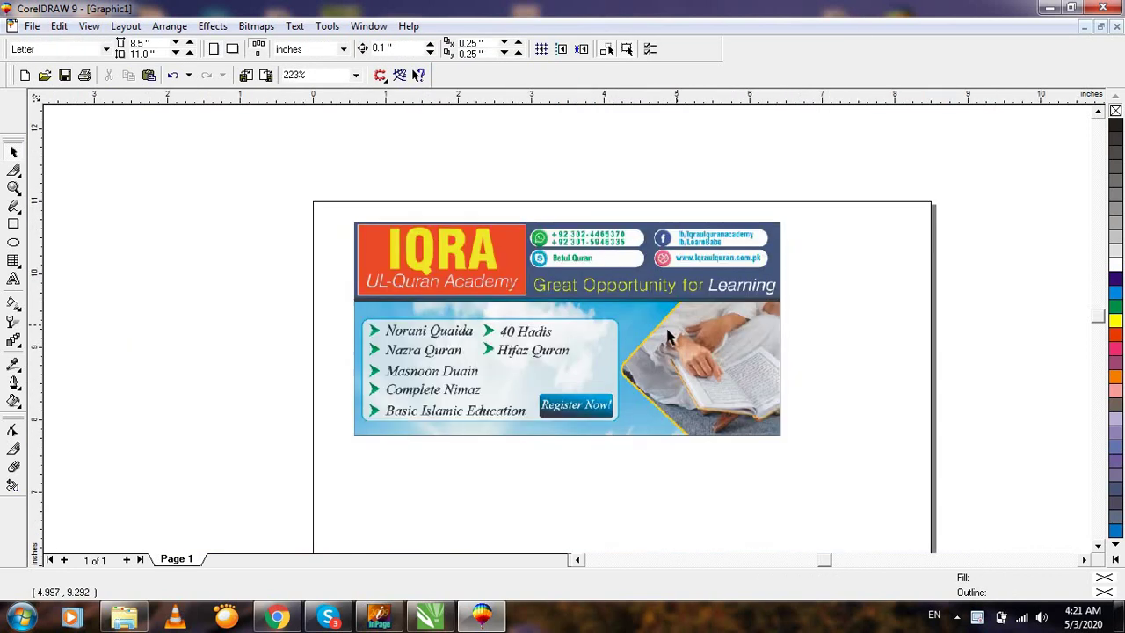
{"action": "key", "text": "F3"}
{"action": "left_click", "coordinate": [567, 326]}
{"action": "left_click", "coordinate": [774, 276]}
{"action": "left_click", "coordinate": [528, 333]}
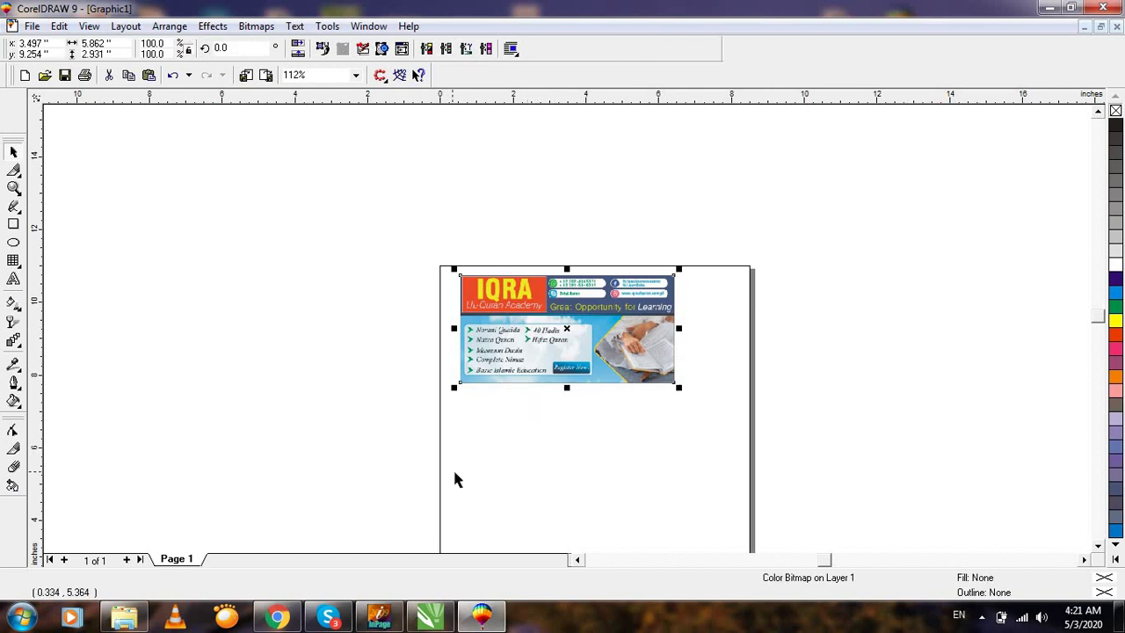
{"action": "key", "text": "shift+F2"}
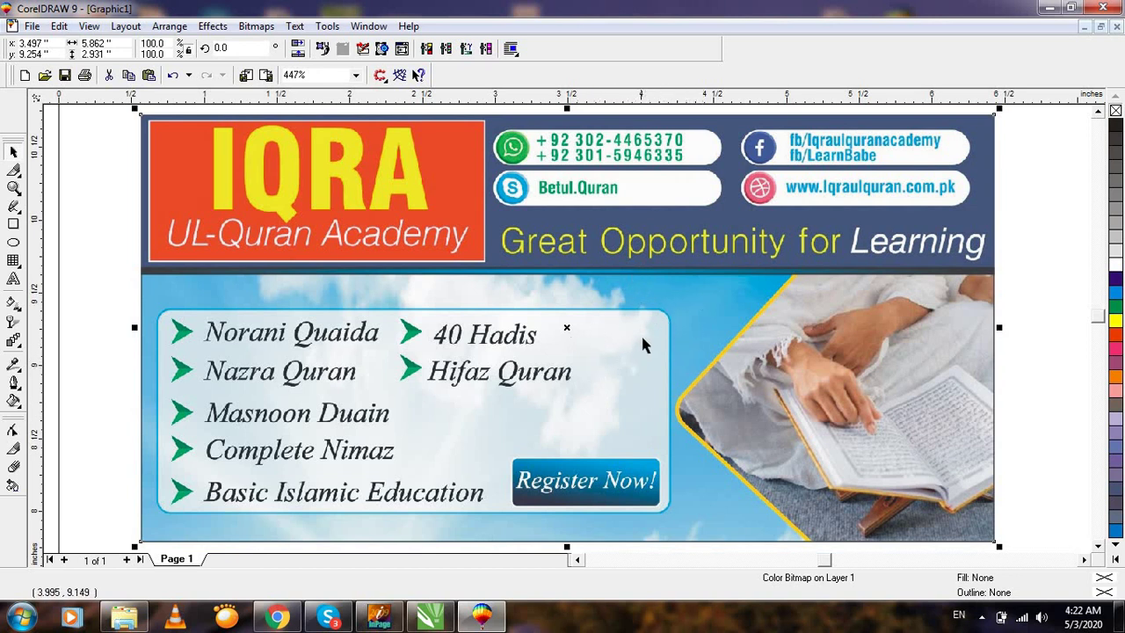
{"action": "key", "text": "F3"}
In a new Chrome tab, search Google for 'sky colour back ground'.
{"action": "left_click", "coordinate": [277, 618]}
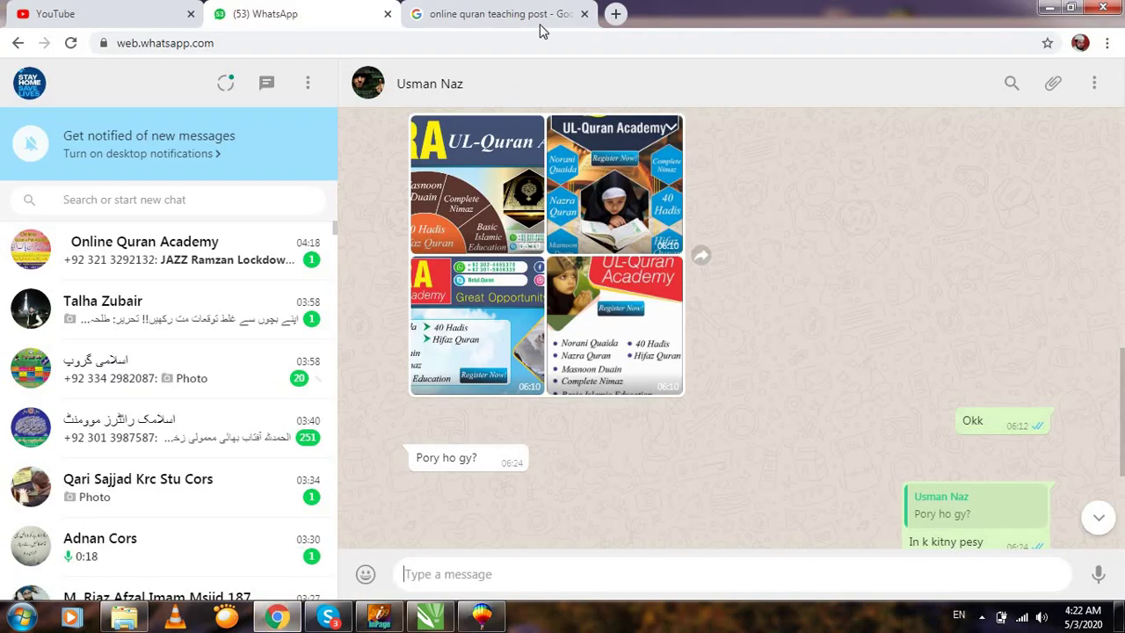
{"action": "left_click", "coordinate": [474, 17]}
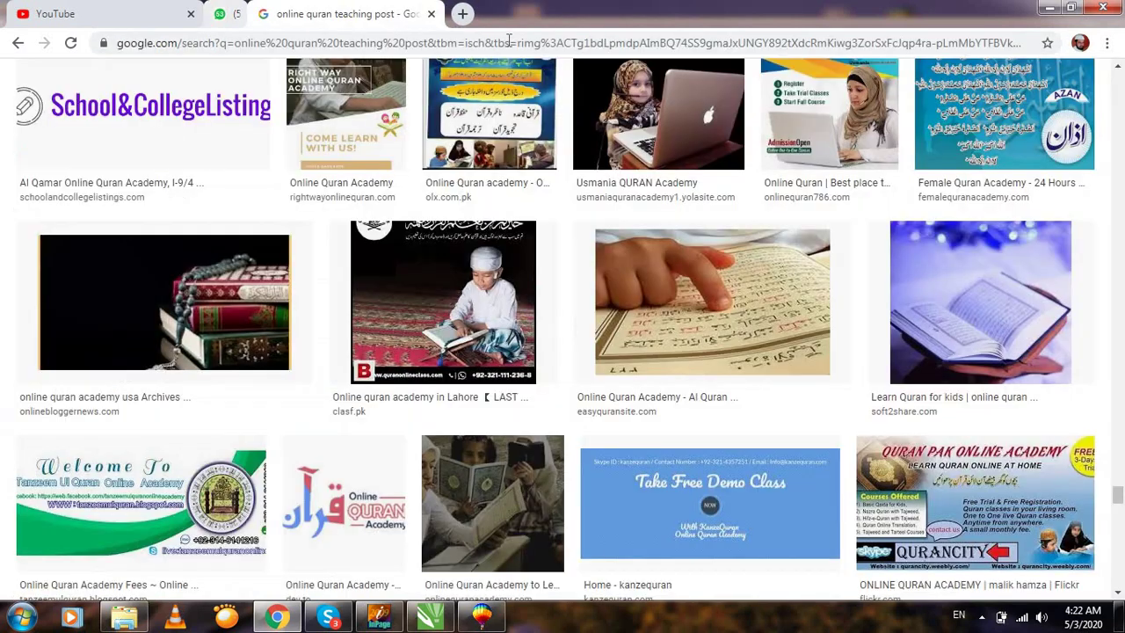
{"action": "key", "text": "ctrl+t"}
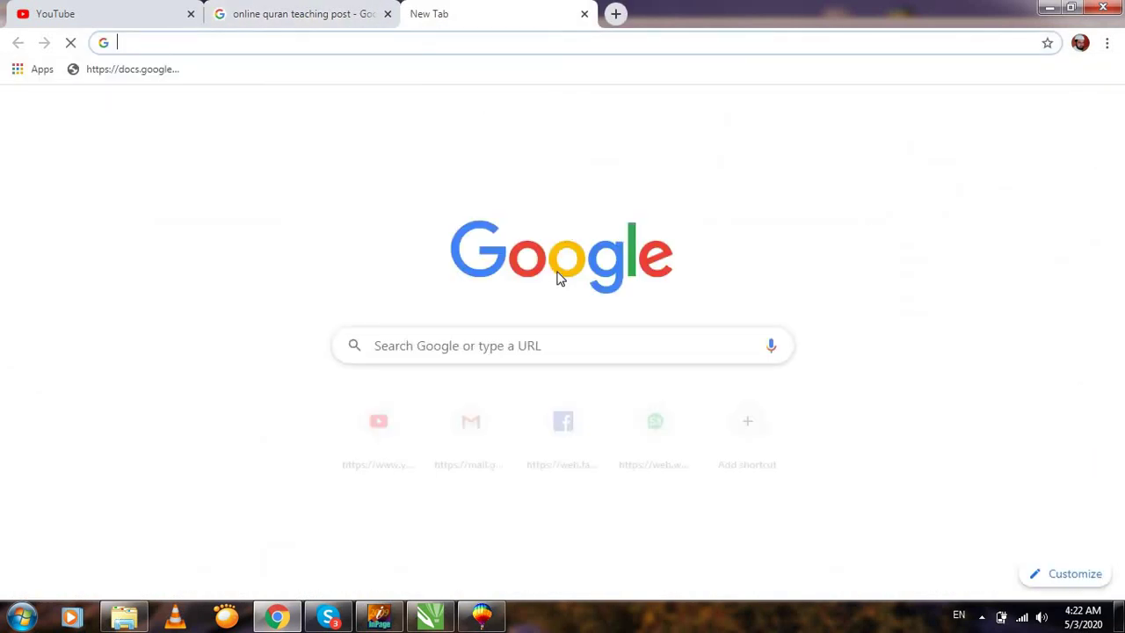
{"action": "left_click", "coordinate": [540, 344]}
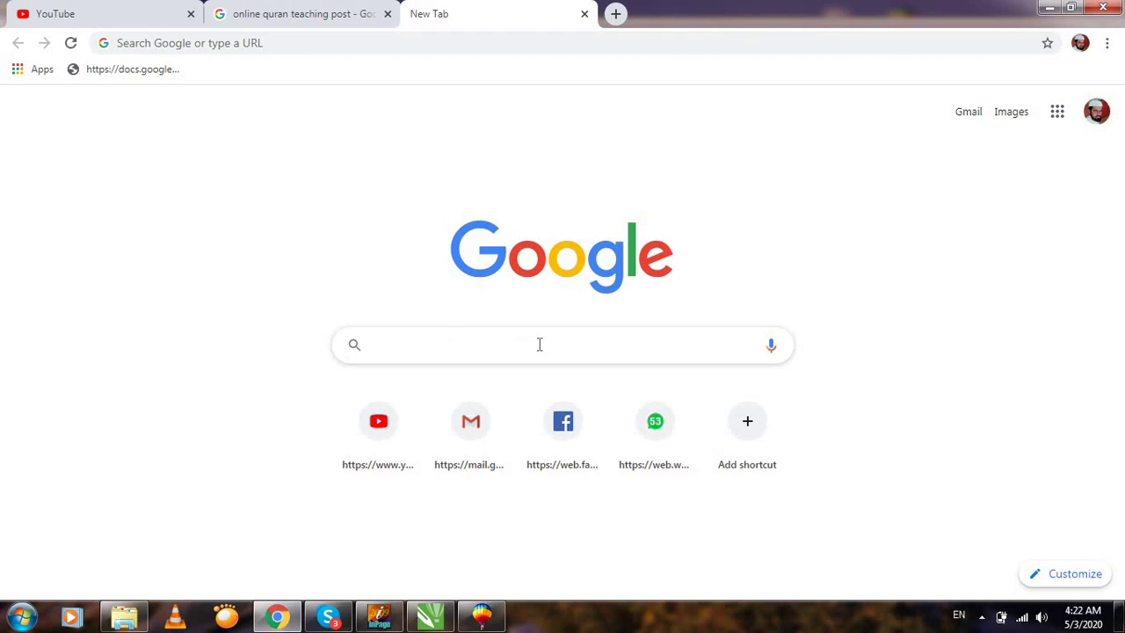
{"action": "type", "text": "a"}
{"action": "key", "text": "BackSpace"}
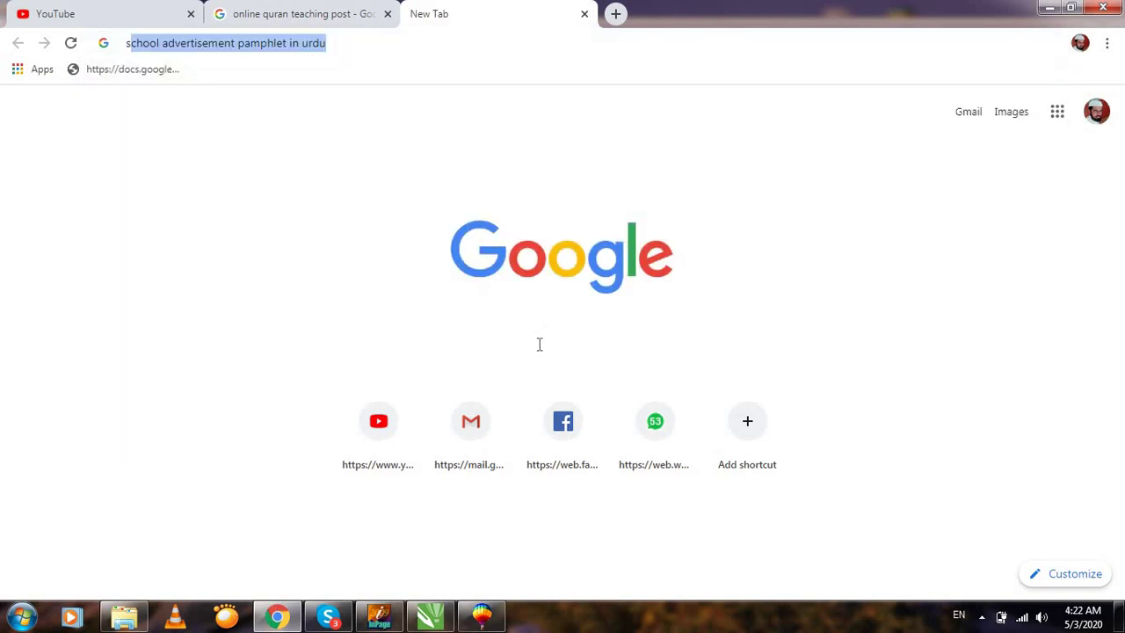
{"action": "type", "text": "sky"}
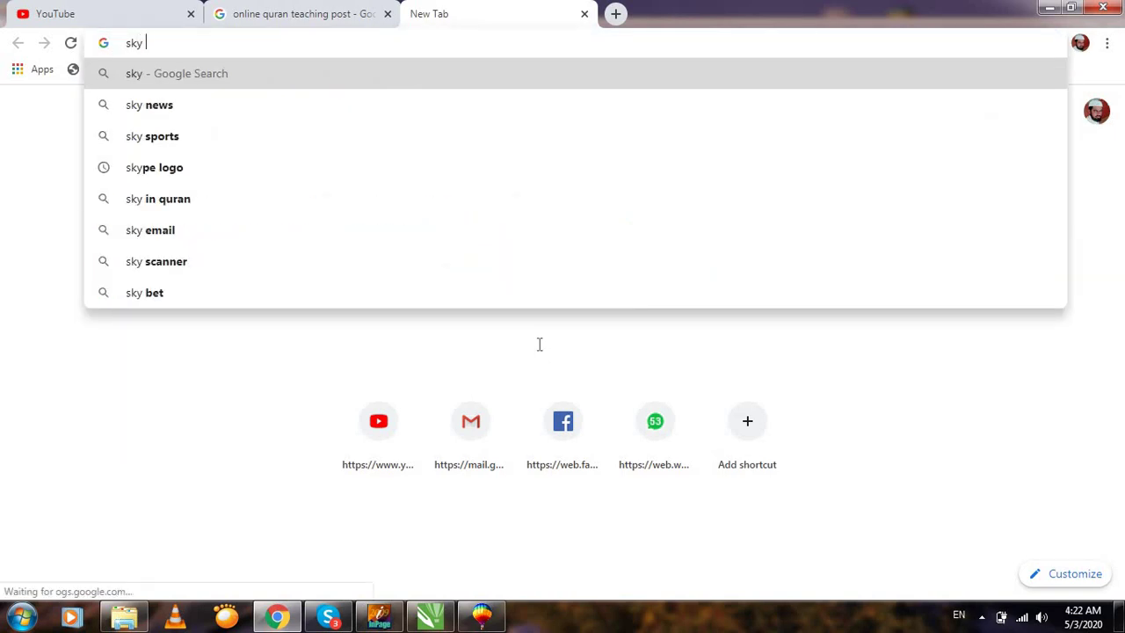
{"action": "type", "text": " co"}
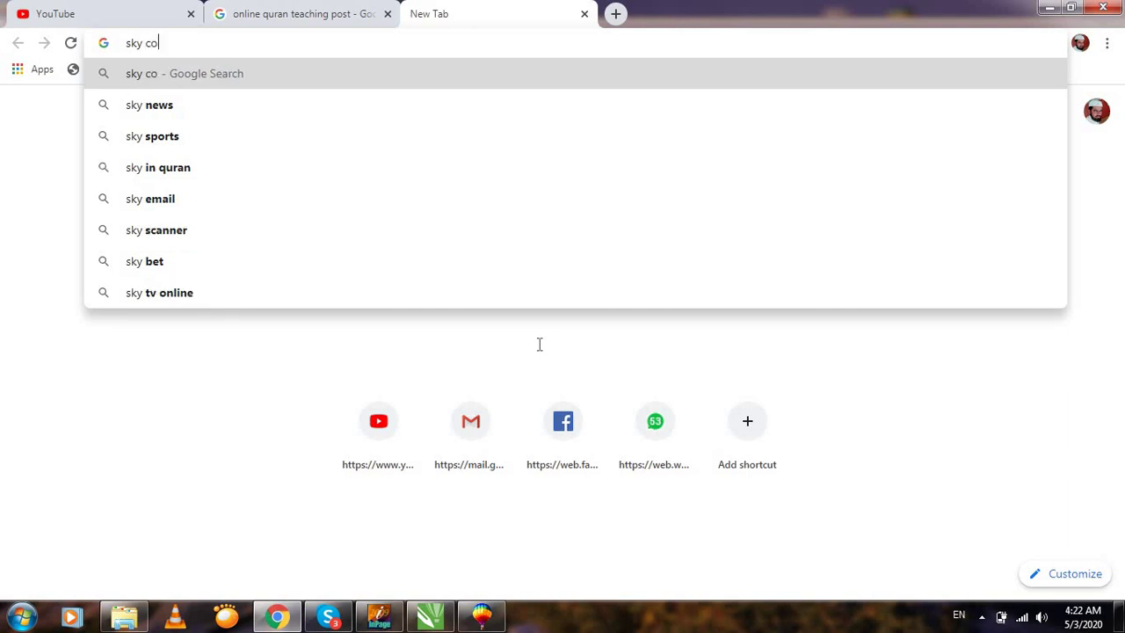
{"action": "type", "text": "lour ba"}
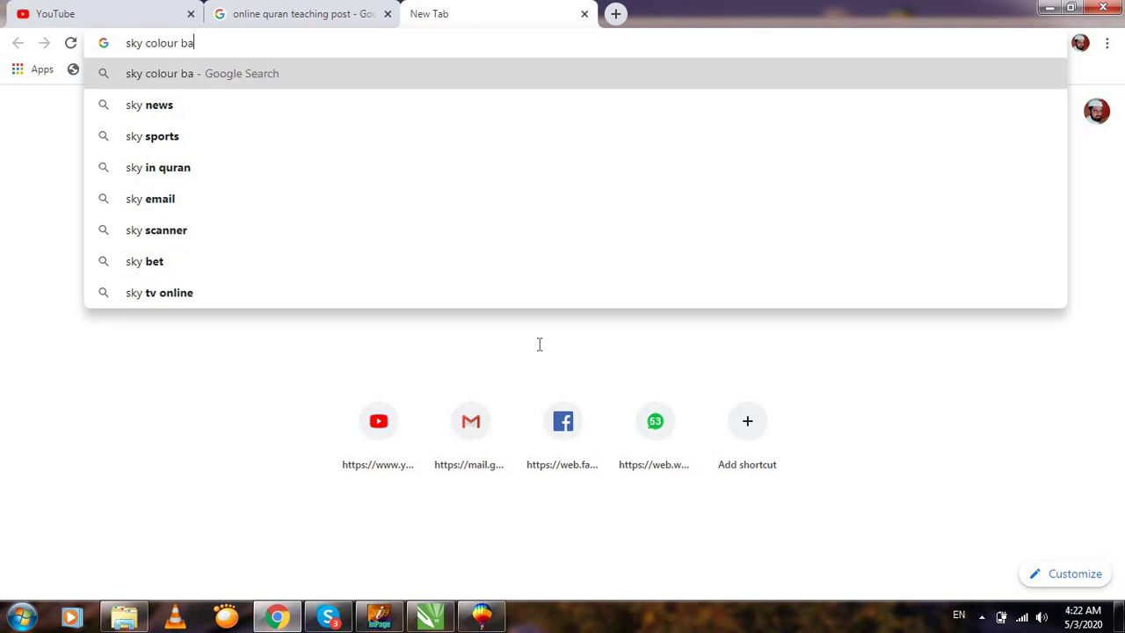
{"action": "type", "text": "ck ground"}
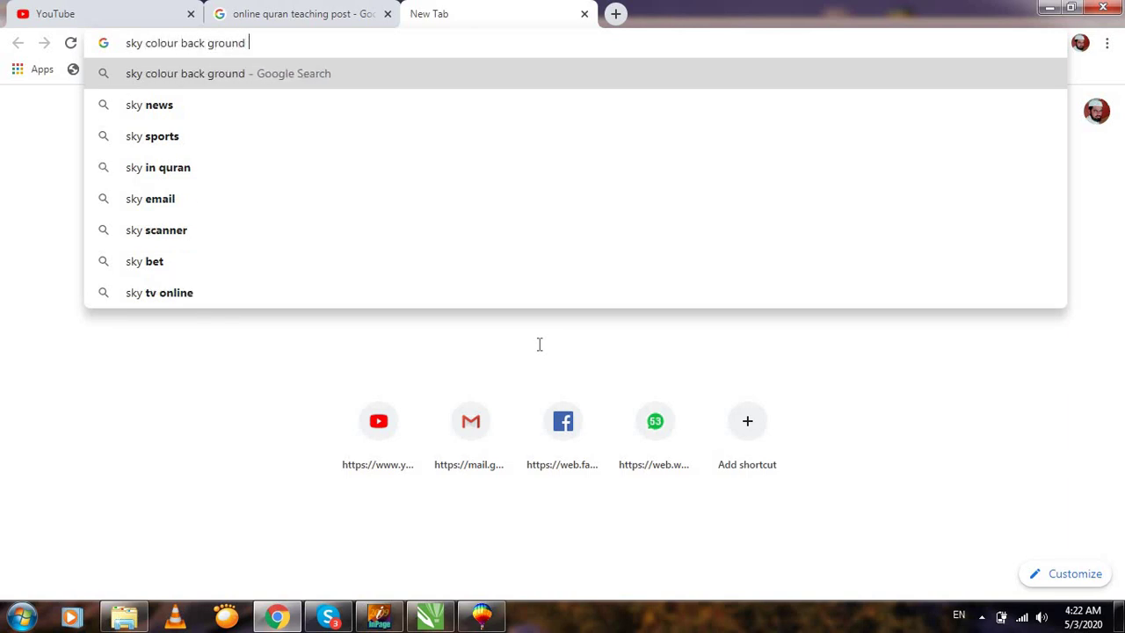
{"action": "key", "text": "Return"}
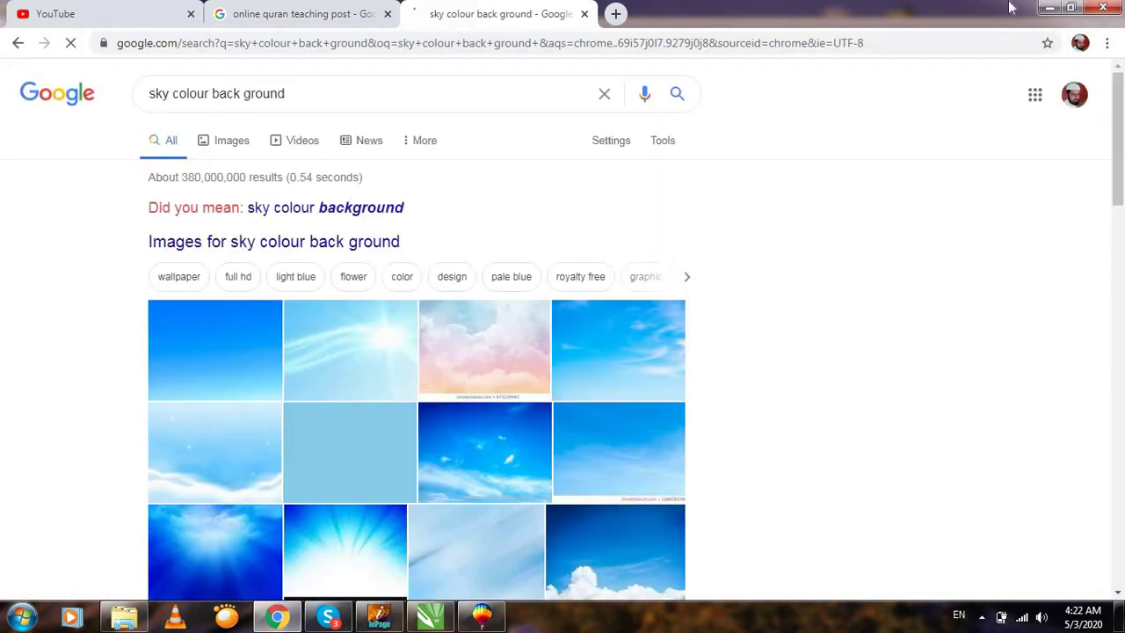
Show the image results and preview the Freepik blue sky photo.
{"action": "left_click", "coordinate": [347, 242]}
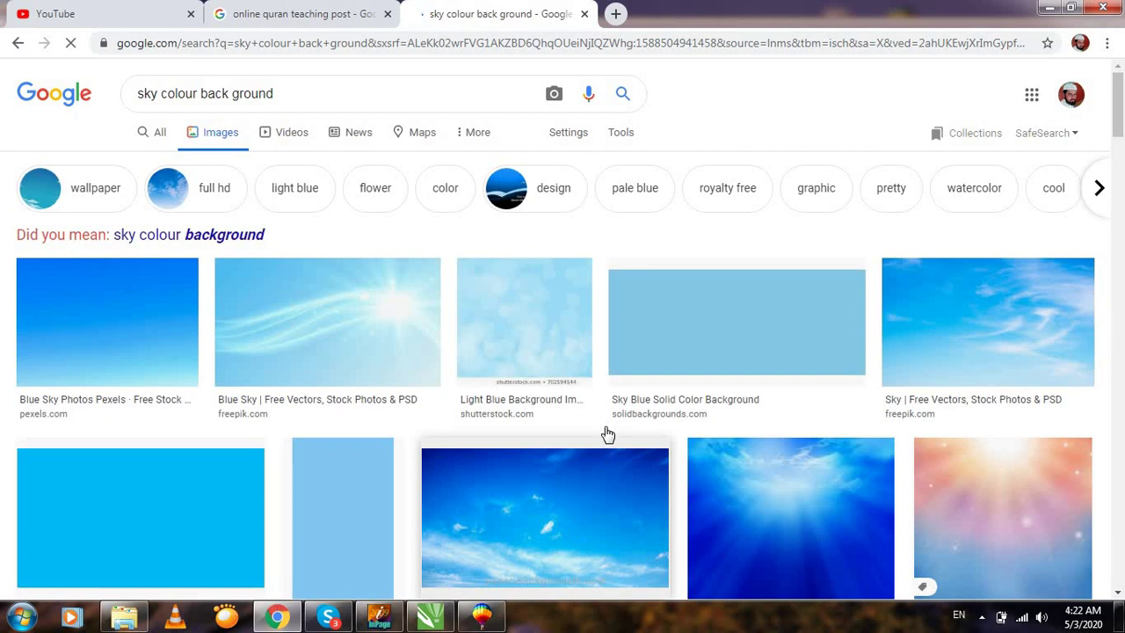
{"action": "scroll", "coordinate": [606, 415], "scroll_direction": "down", "scroll_amount": 3}
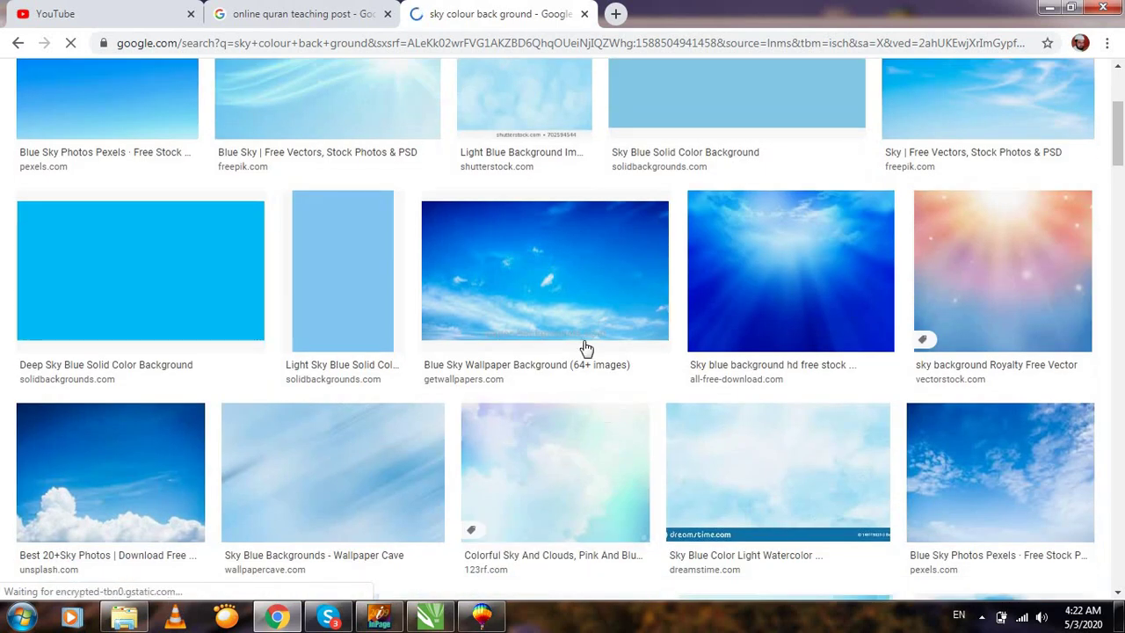
{"action": "scroll", "coordinate": [583, 343], "scroll_direction": "down", "scroll_amount": 5}
{"action": "scroll", "coordinate": [585, 329], "scroll_direction": "up", "scroll_amount": 8}
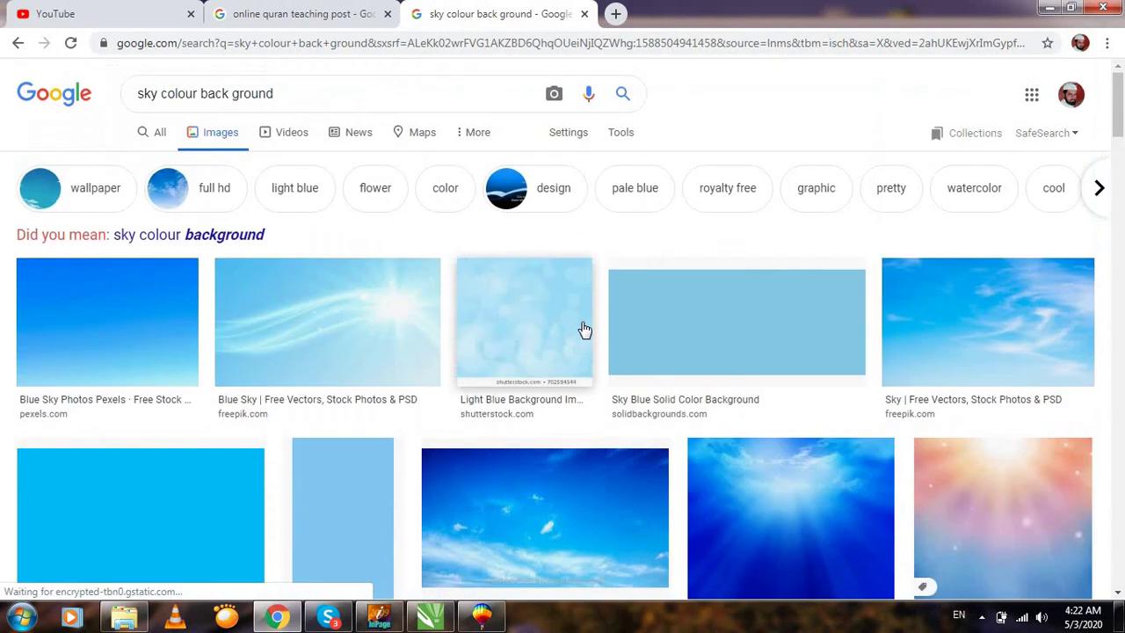
{"action": "left_click", "coordinate": [979, 337]}
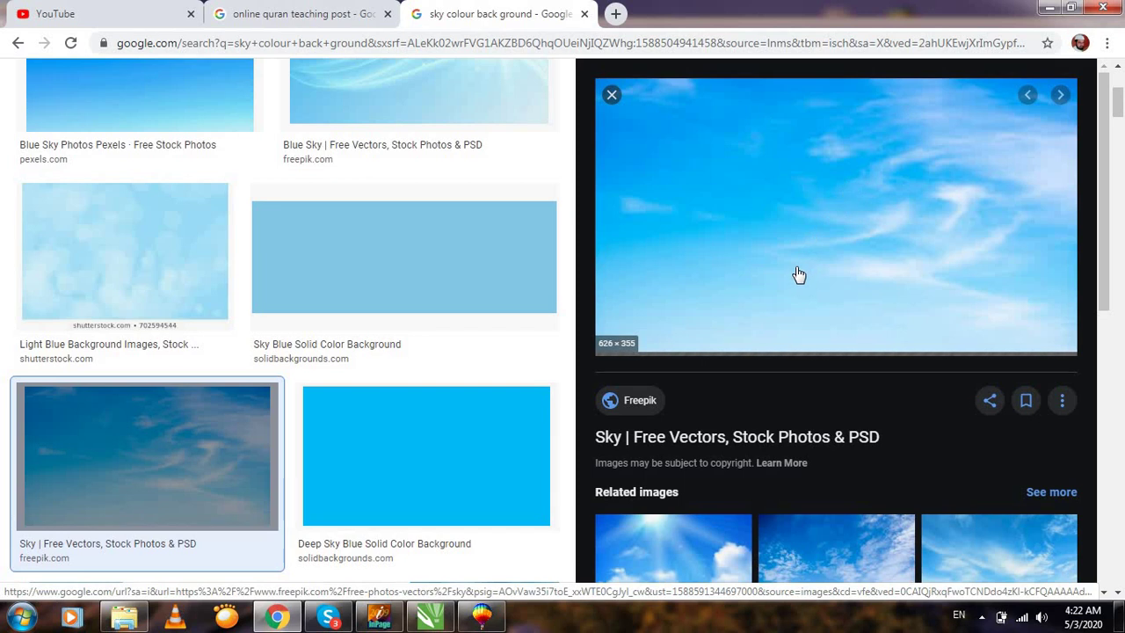
{"action": "scroll", "coordinate": [791, 289], "scroll_direction": "down", "scroll_amount": 5}
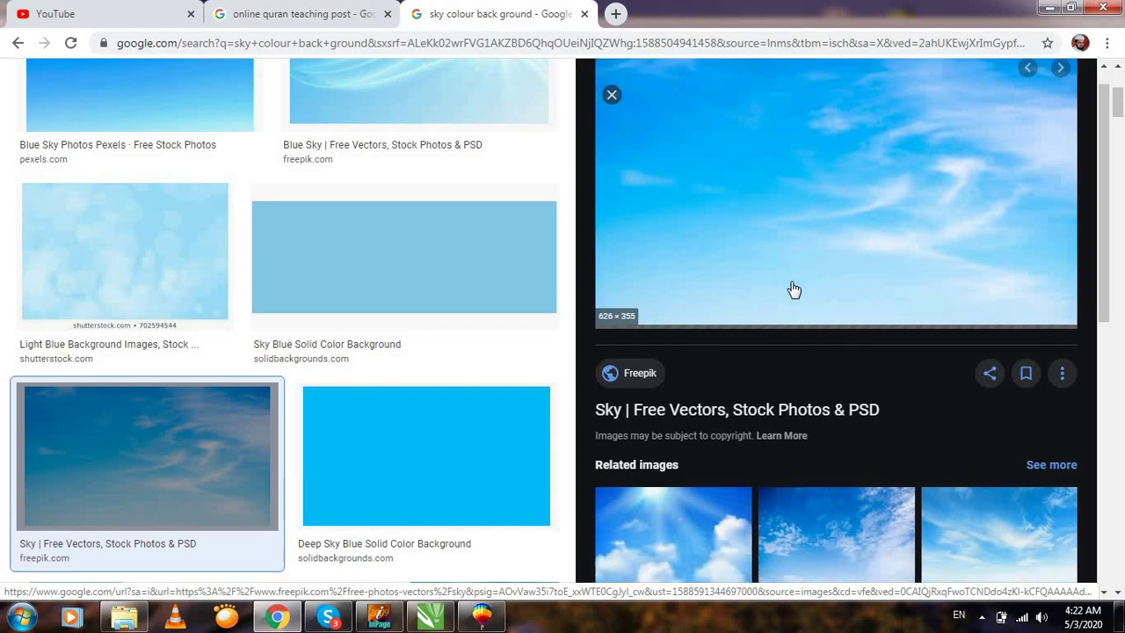
{"action": "scroll", "coordinate": [790, 279], "scroll_direction": "up", "scroll_amount": 6}
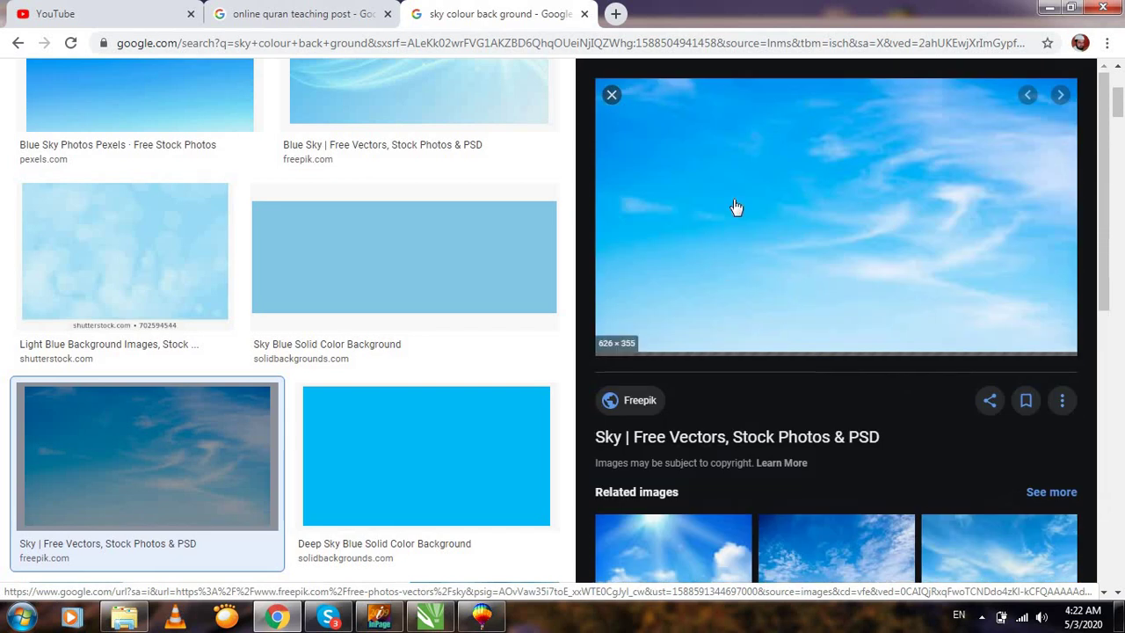
Copy the Freepik sky image and return to CorelDRAW.
{"action": "right_click", "coordinate": [768, 161]}
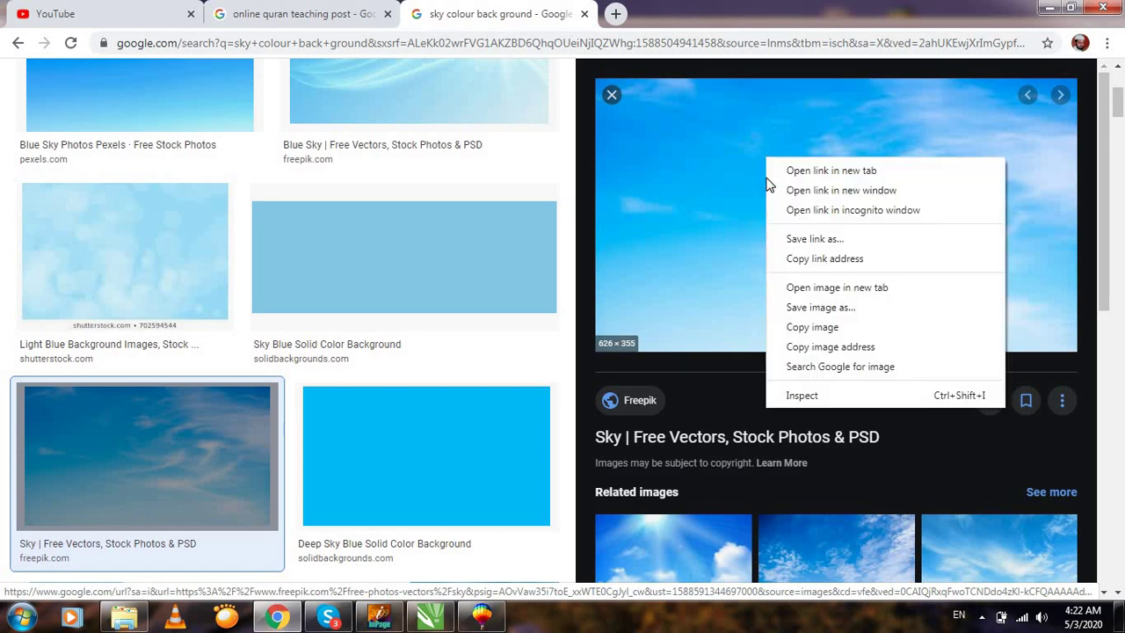
{"action": "left_click", "coordinate": [810, 327]}
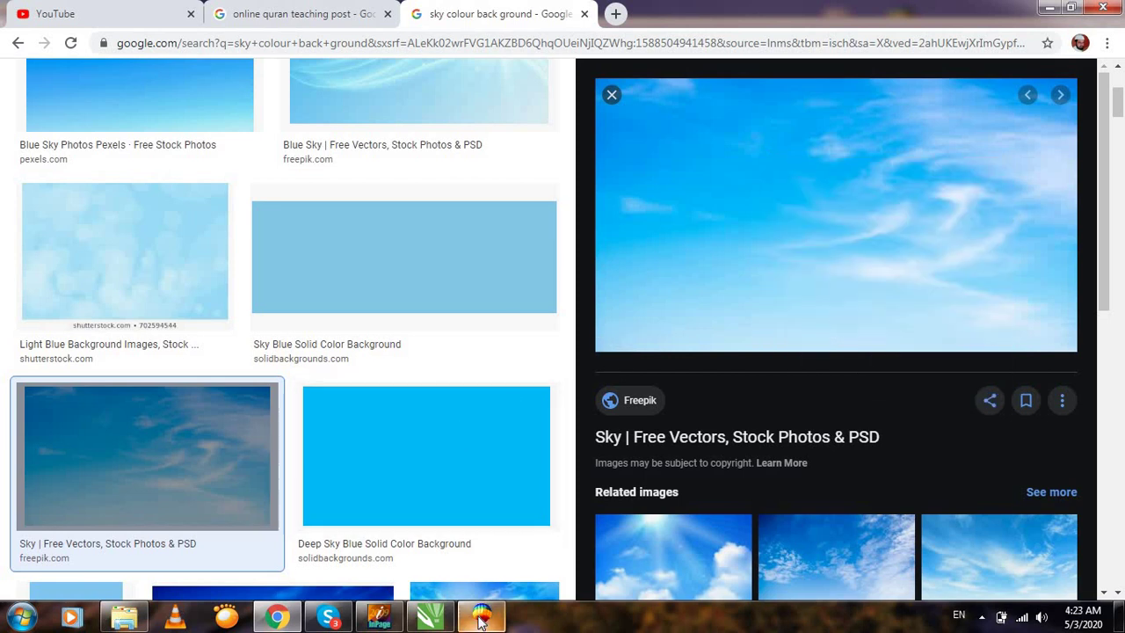
{"action": "left_click", "coordinate": [482, 618]}
Paste the sky photo onto the page and move it just below the banner.
{"action": "right_click", "coordinate": [209, 229]}
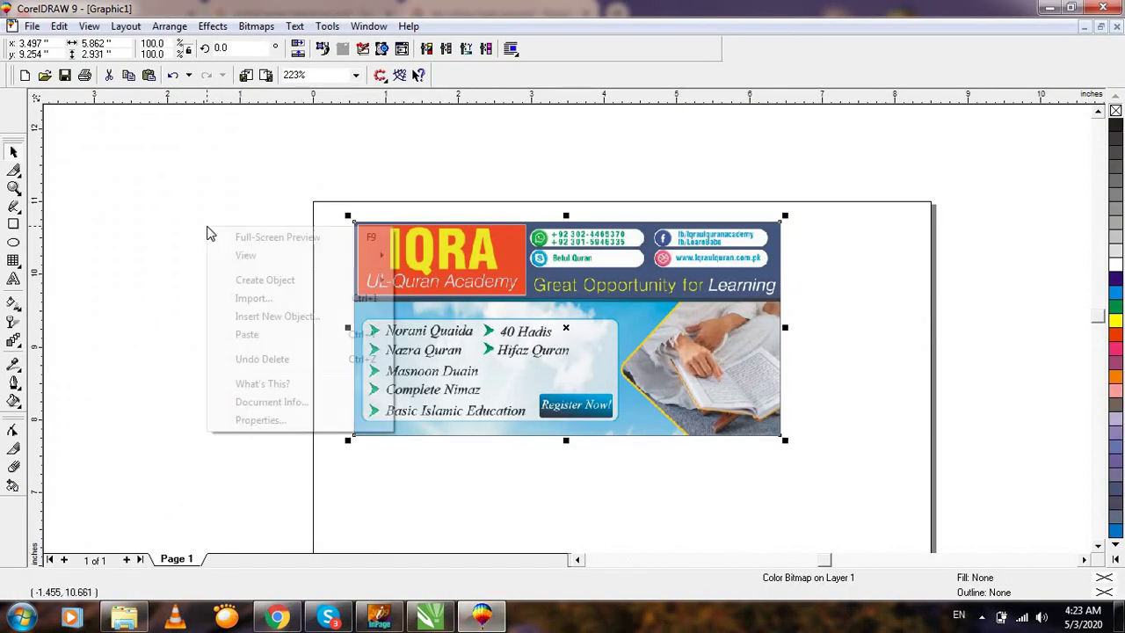
{"action": "left_click", "coordinate": [255, 335]}
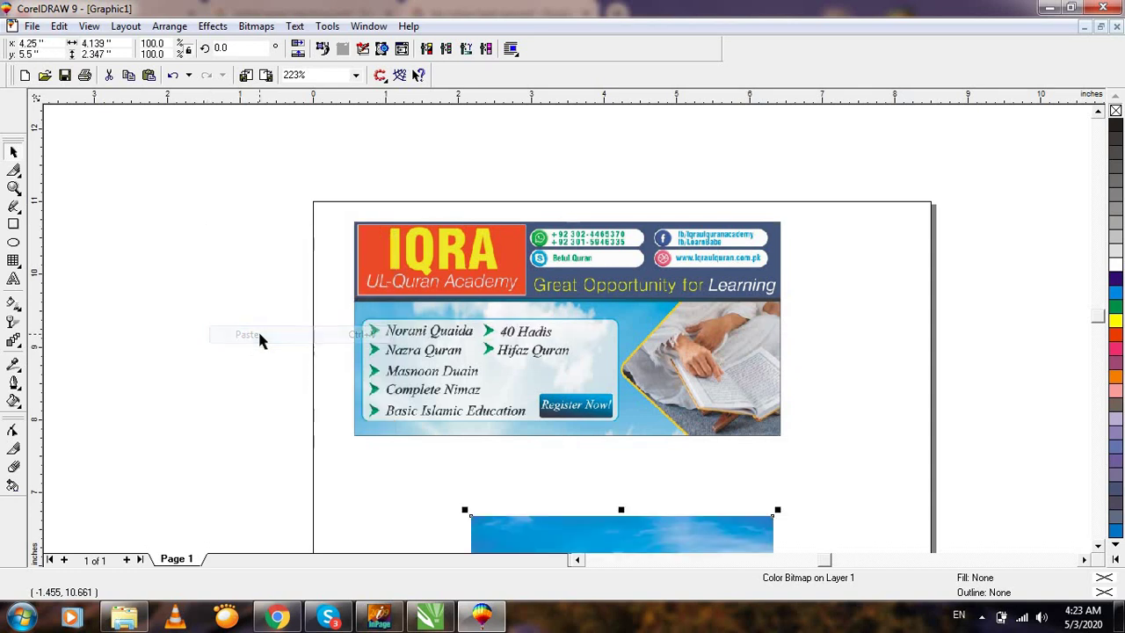
{"action": "scroll", "coordinate": [816, 500], "scroll_direction": "down", "scroll_amount": 4}
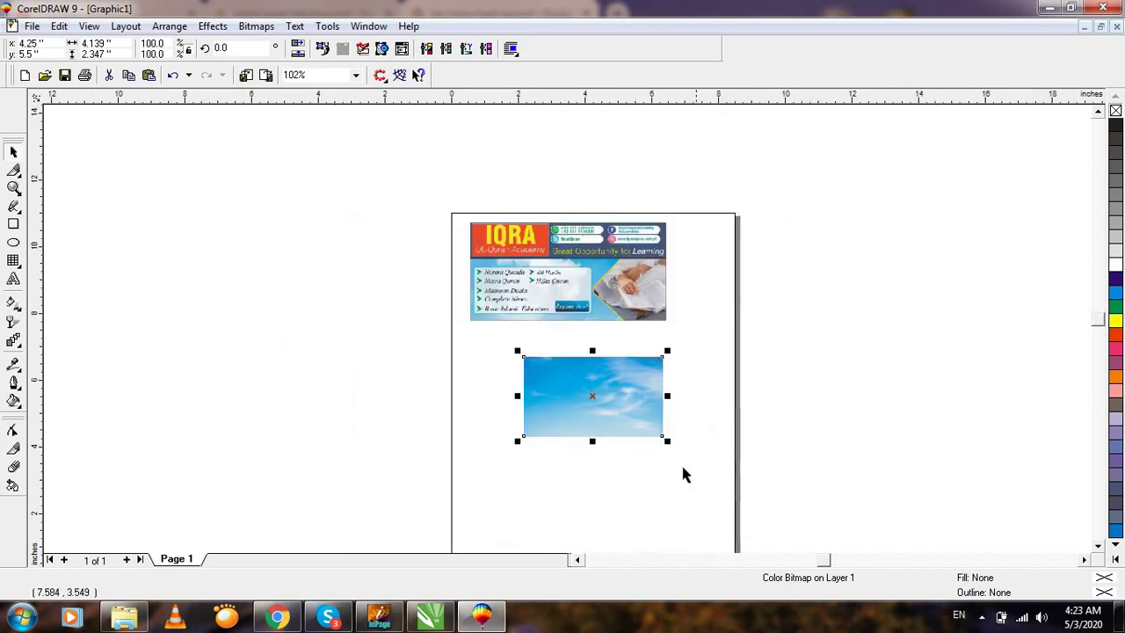
{"action": "scroll", "coordinate": [668, 452], "scroll_direction": "up", "scroll_amount": 1}
{"action": "left_click_drag", "start_coordinate": [606, 396], "coordinate": [547, 366]}
Stretch the sky photo wider and taller to about 5.966 × 2.718 inches.
{"action": "key", "text": "F2"}
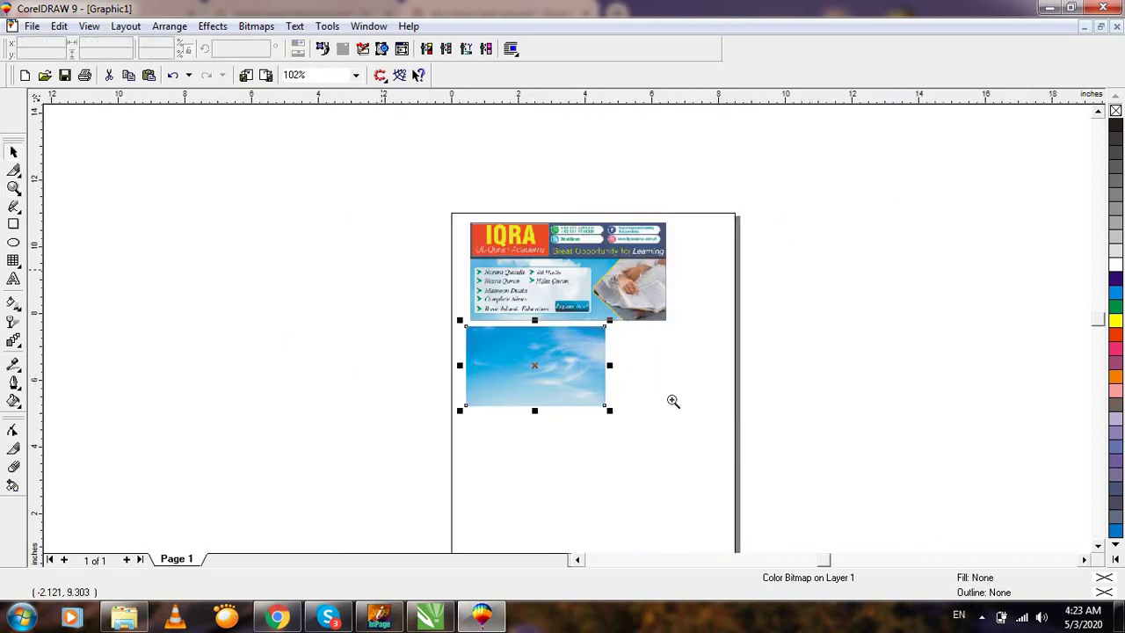
{"action": "left_click", "coordinate": [674, 401]}
{"action": "left_click", "coordinate": [538, 347]}
{"action": "left_click_drag", "start_coordinate": [549, 326], "coordinate": [680, 342]}
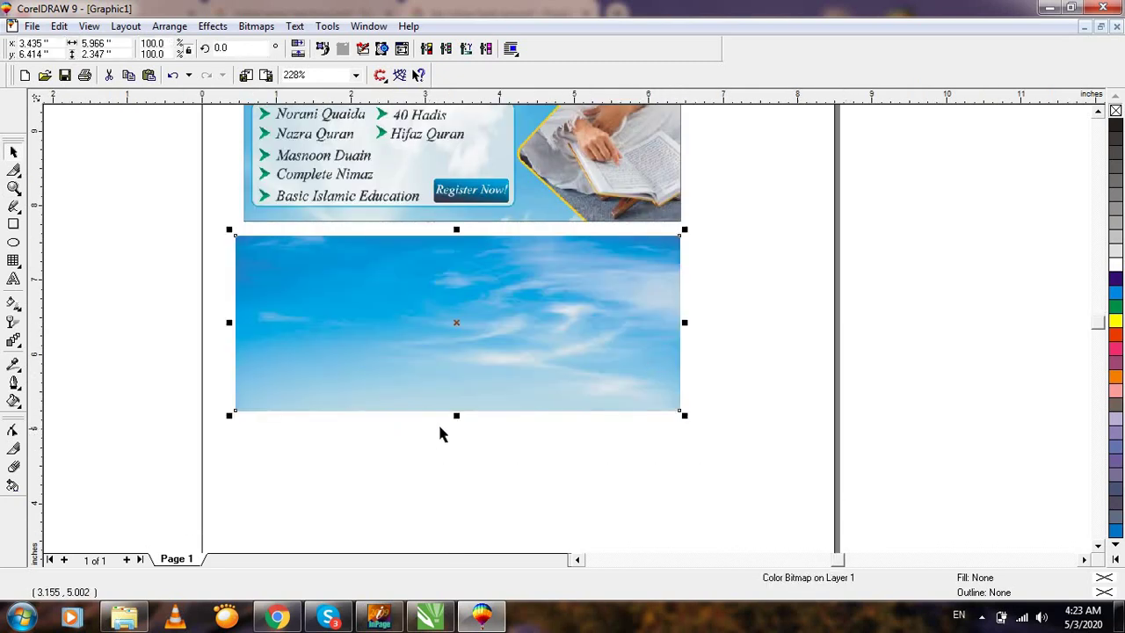
{"action": "left_click_drag", "start_coordinate": [454, 424], "coordinate": [455, 445]}
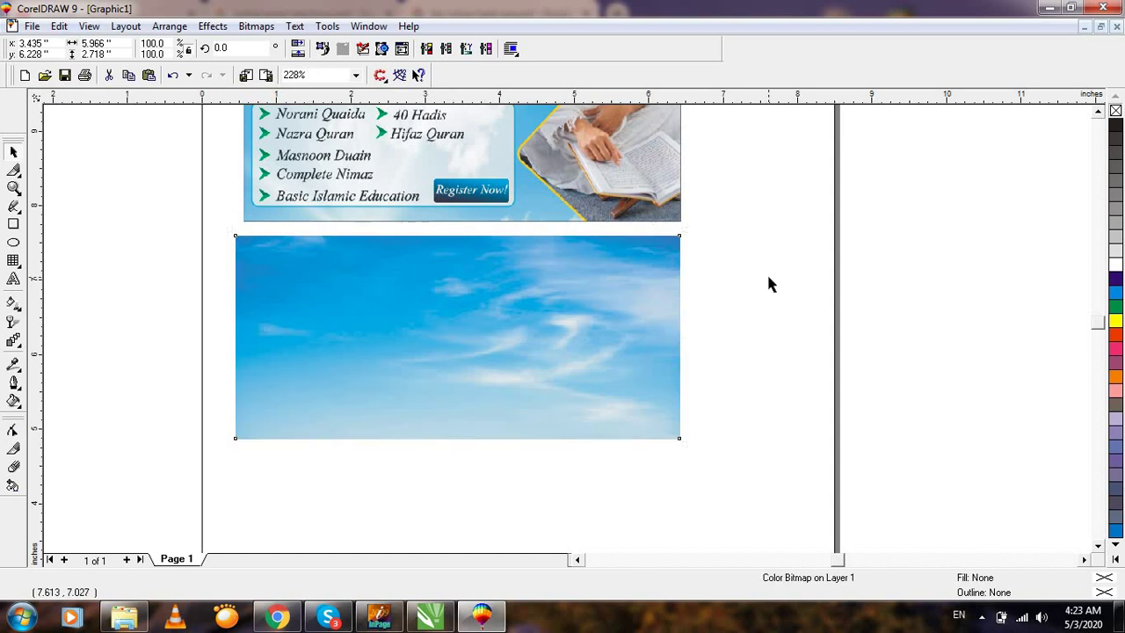
{"action": "left_click", "coordinate": [766, 272]}
Zoom the view to frame the banner and sky photo together.
{"action": "key", "text": "F3"}
{"action": "key", "text": "F4"}
{"action": "key", "text": "F3"}
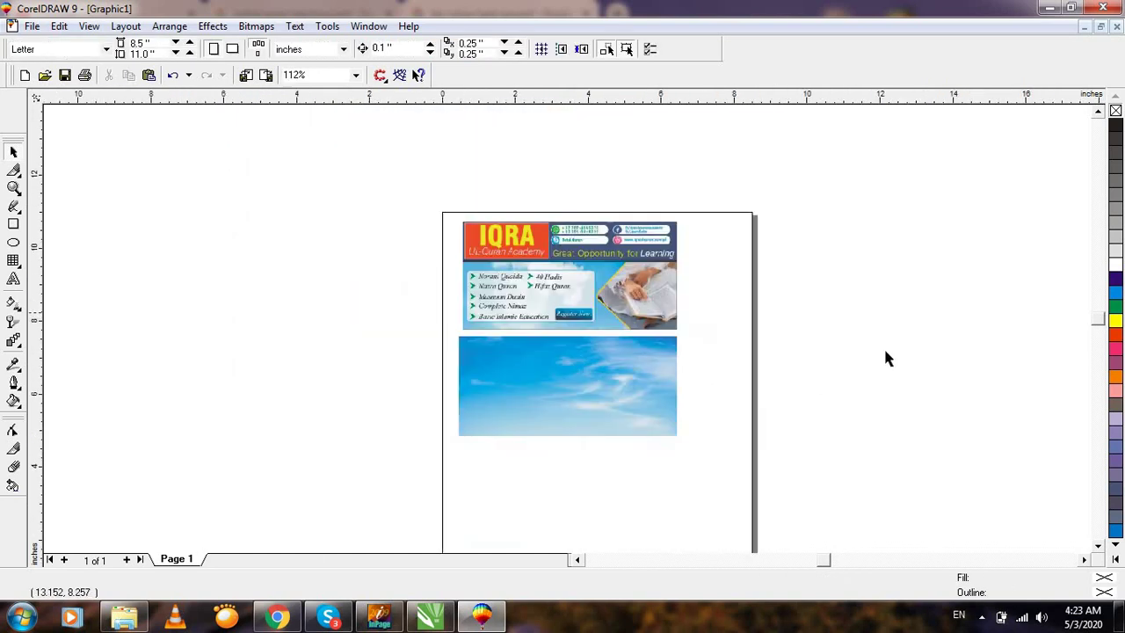
{"action": "key", "text": "F2"}
{"action": "left_click_drag", "start_coordinate": [377, 231], "coordinate": [763, 462]}
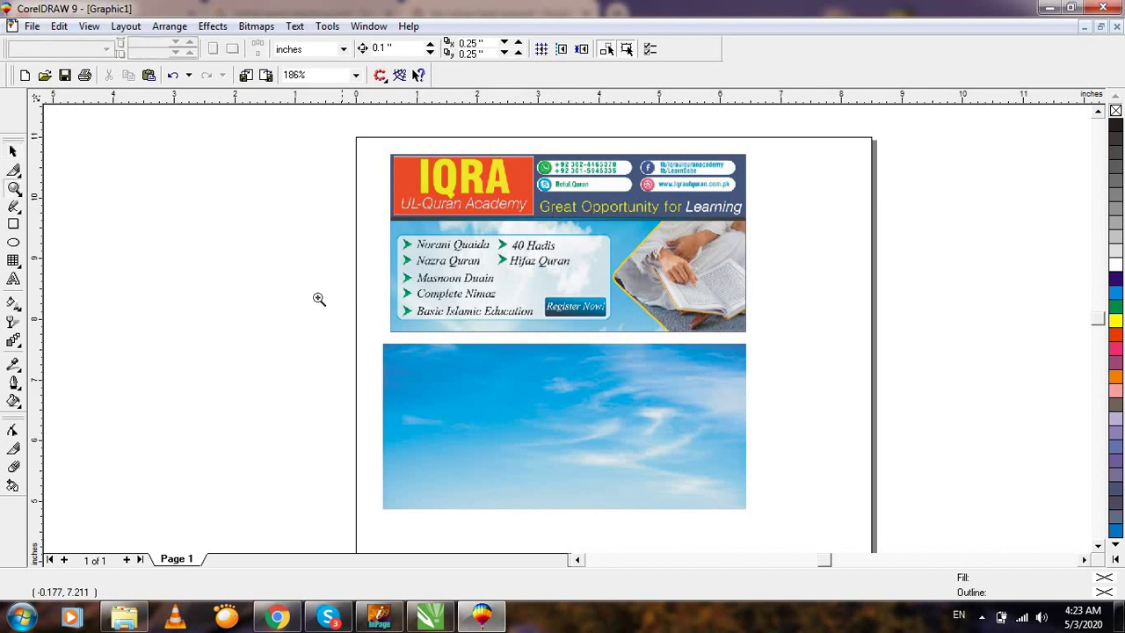
{"action": "left_click_drag", "start_coordinate": [319, 296], "coordinate": [826, 486]}
{"action": "key", "text": "F3"}
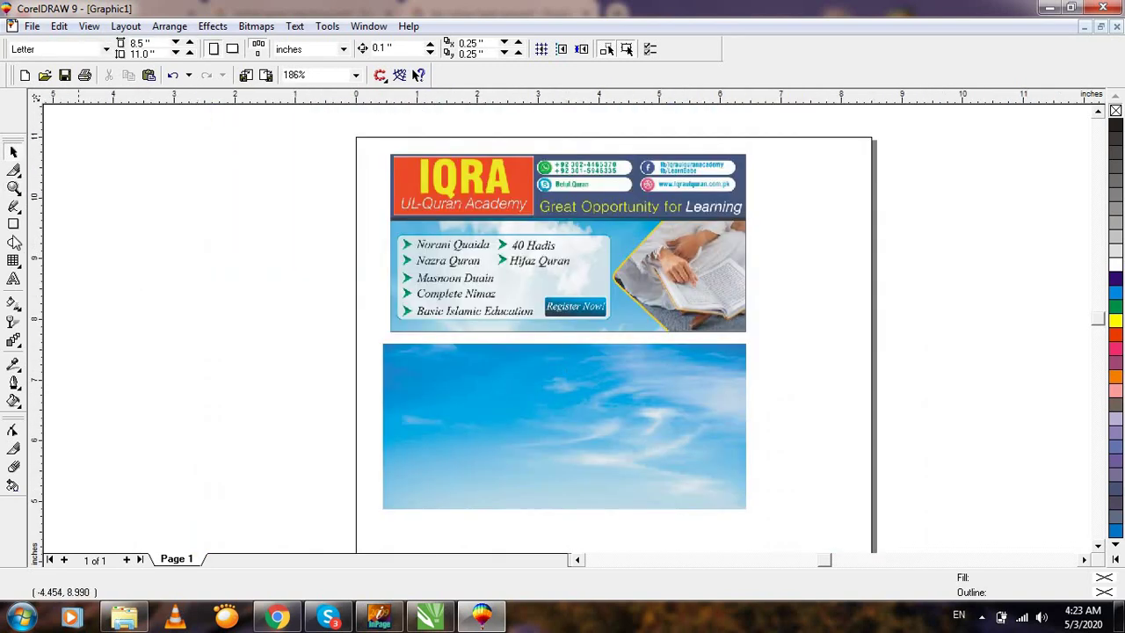
Draw a rectangle across the top of the sky photo and raise its top edge slightly.
{"action": "left_click", "coordinate": [14, 225]}
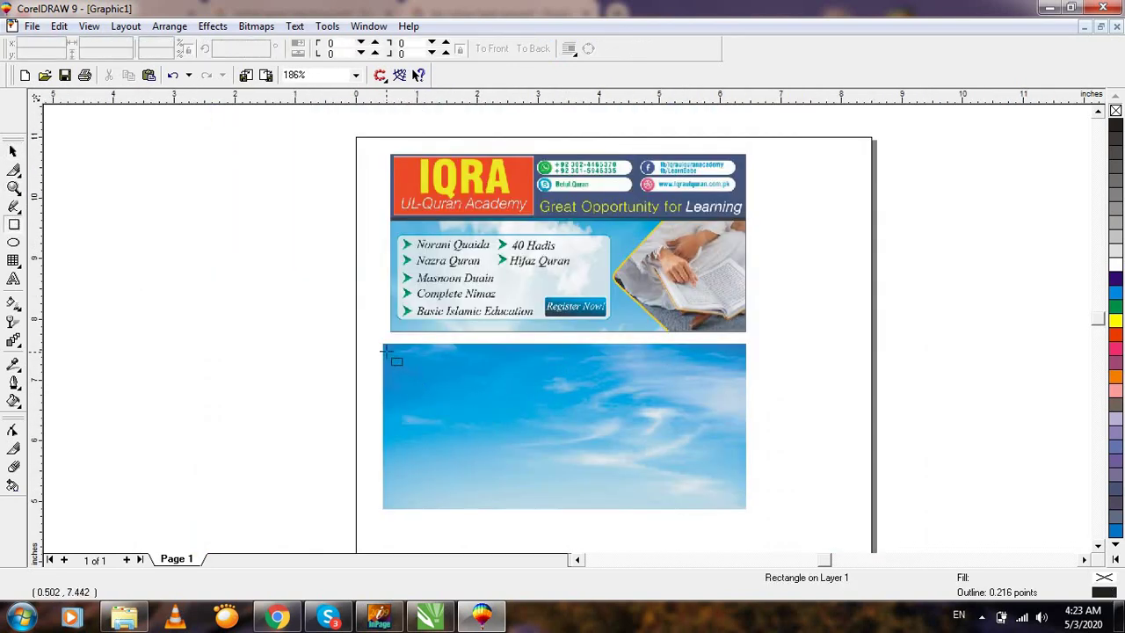
{"action": "left_click_drag", "start_coordinate": [384, 345], "coordinate": [744, 396]}
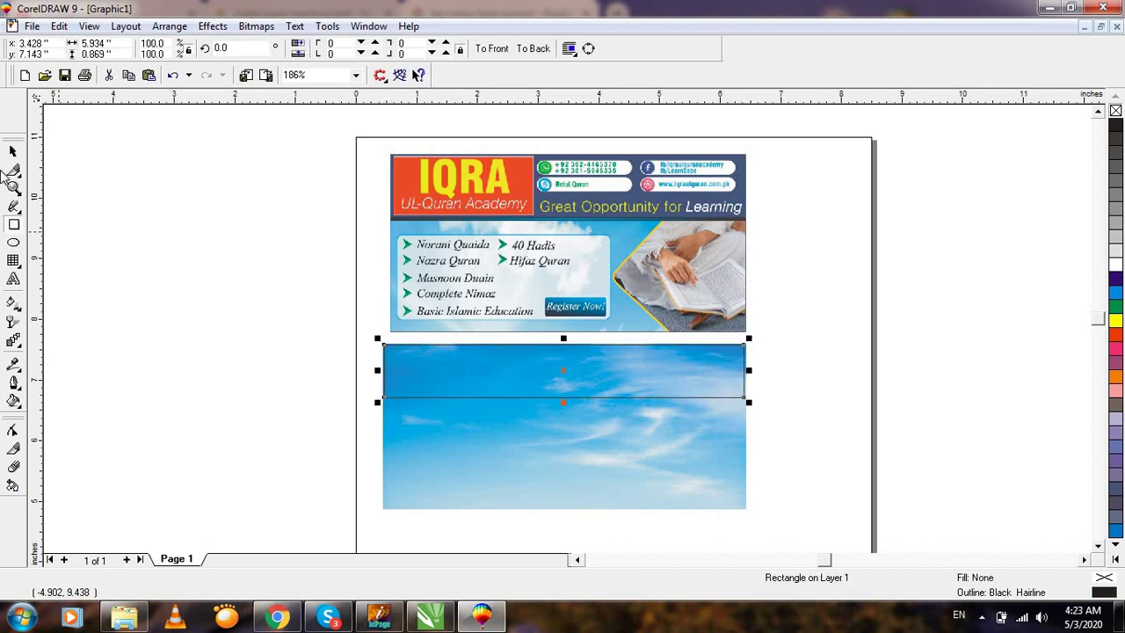
{"action": "left_click", "coordinate": [13, 187]}
{"action": "left_click", "coordinate": [498, 420]}
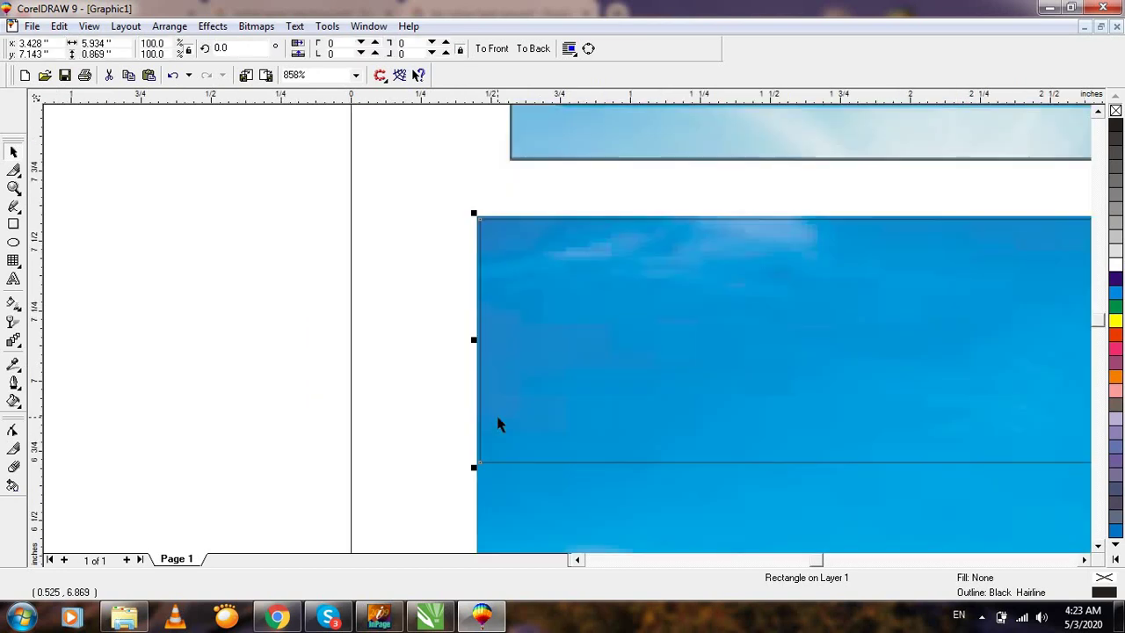
{"action": "left_click", "coordinate": [603, 420]}
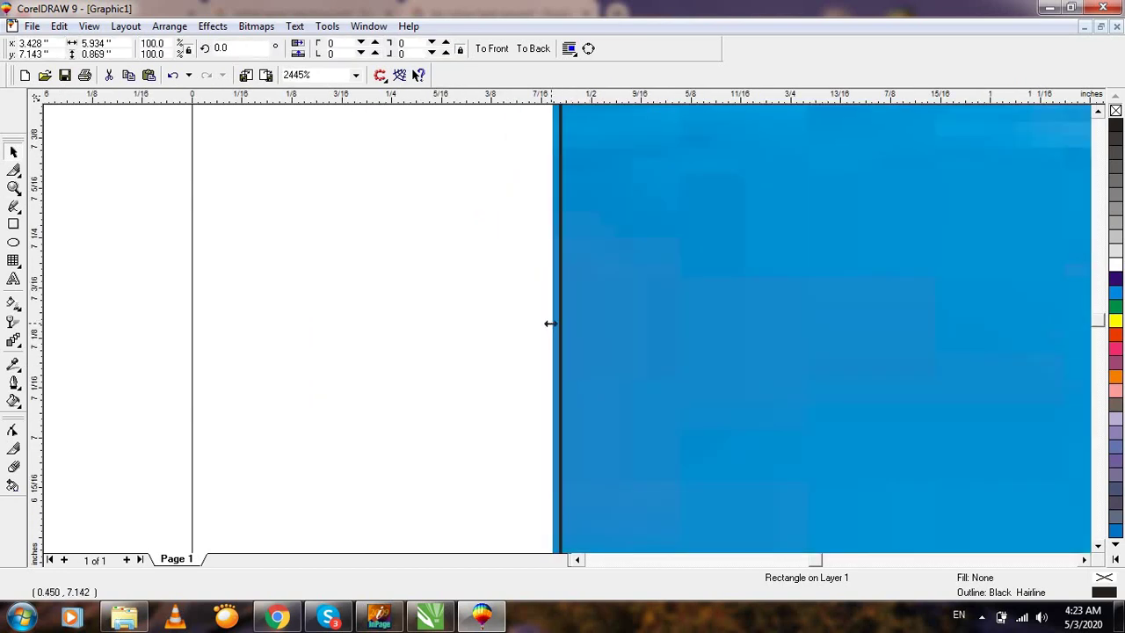
{"action": "key", "text": "F3"}
{"action": "key", "text": "F3"}
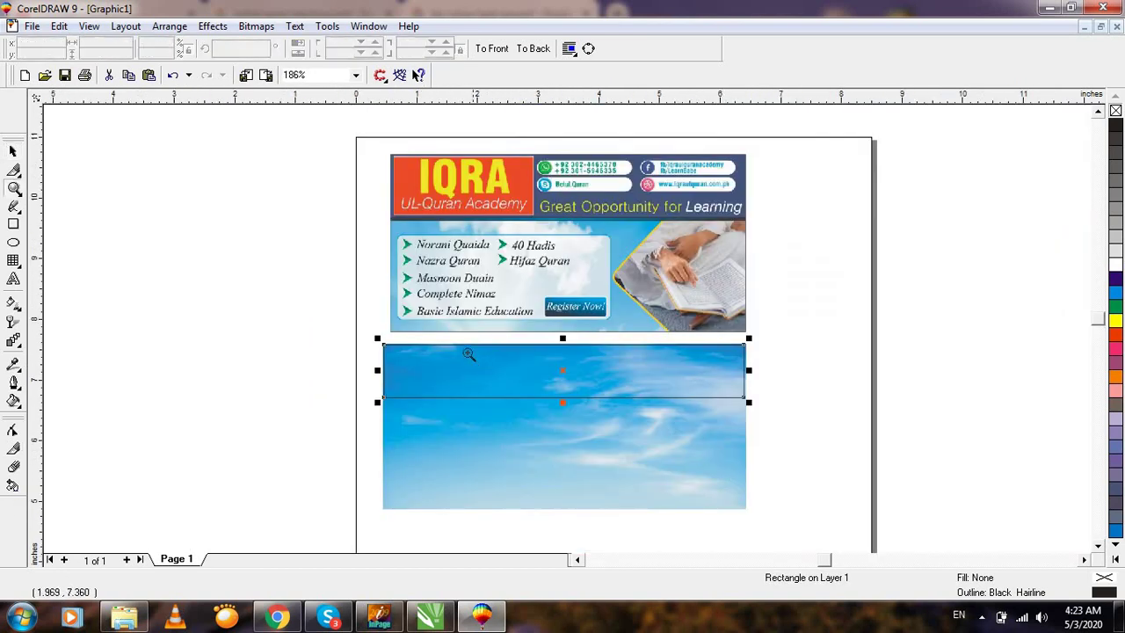
{"action": "left_click_drag", "start_coordinate": [479, 312], "coordinate": [613, 373]}
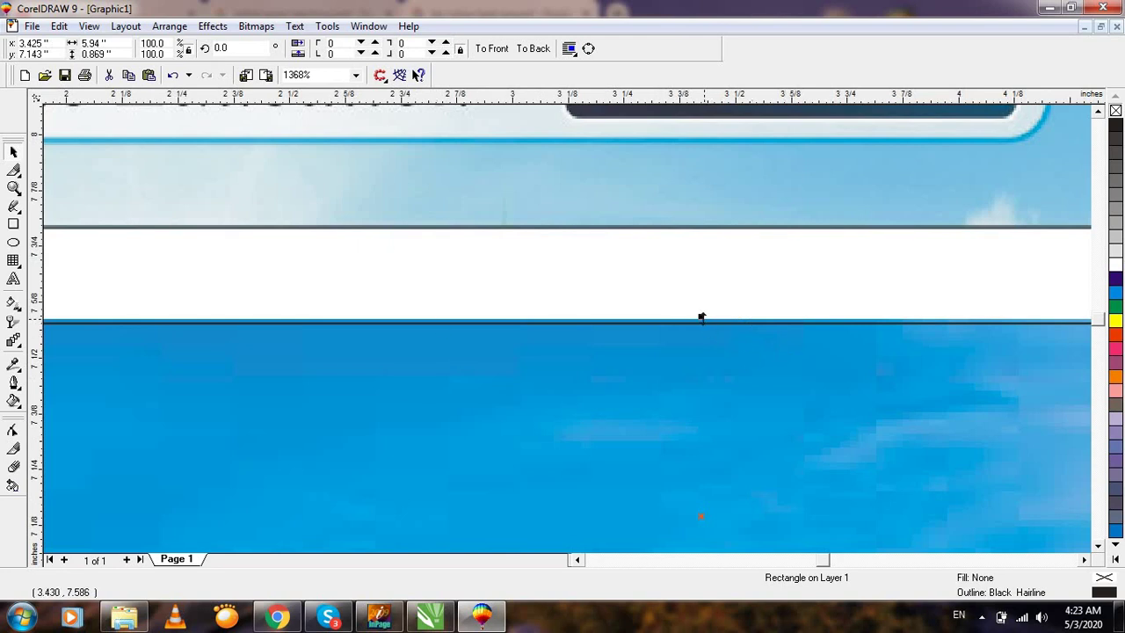
{"action": "left_click_drag", "start_coordinate": [701, 317], "coordinate": [701, 312]}
Fill and outline the band rectangle with Sky Blue.
{"action": "key", "text": "F3"}
{"action": "key", "text": "F2"}
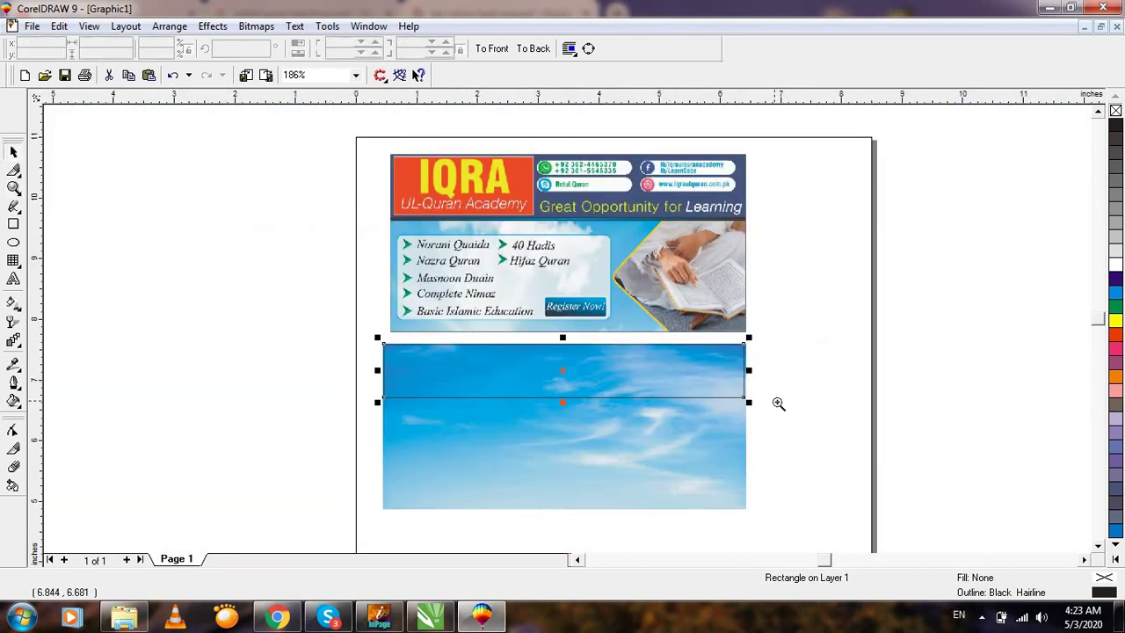
{"action": "left_click_drag", "start_coordinate": [779, 401], "coordinate": [707, 314]}
{"action": "left_click", "coordinate": [1115, 531]}
{"action": "right_click", "coordinate": [1114, 531]}
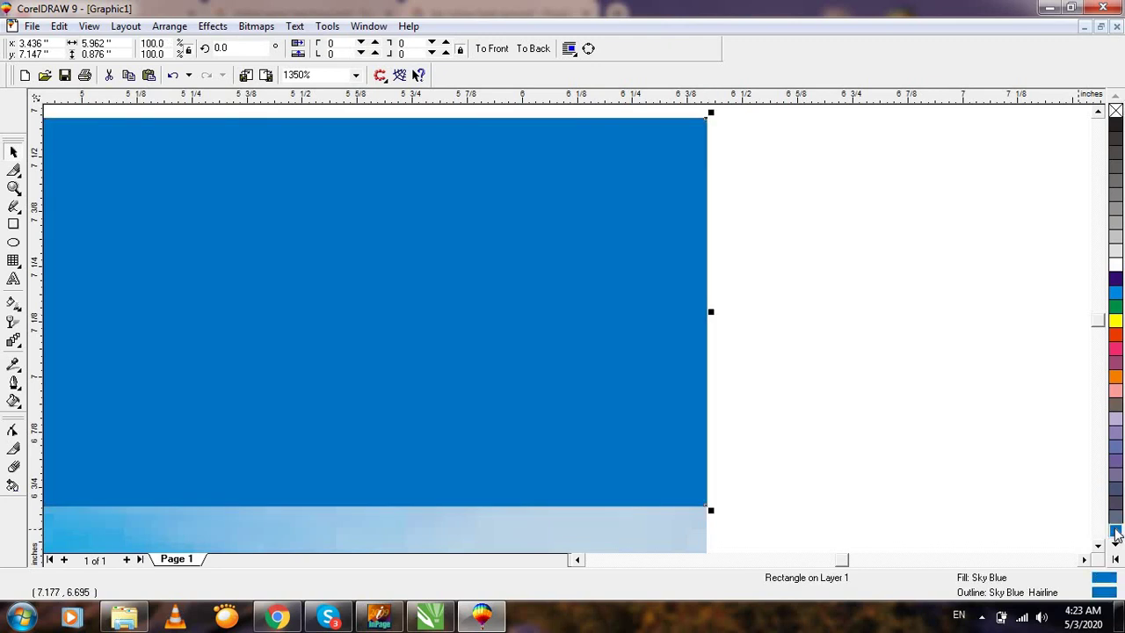
{"action": "key", "text": "F3"}
{"action": "scroll", "coordinate": [933, 473], "scroll_direction": "down", "scroll_amount": 1}
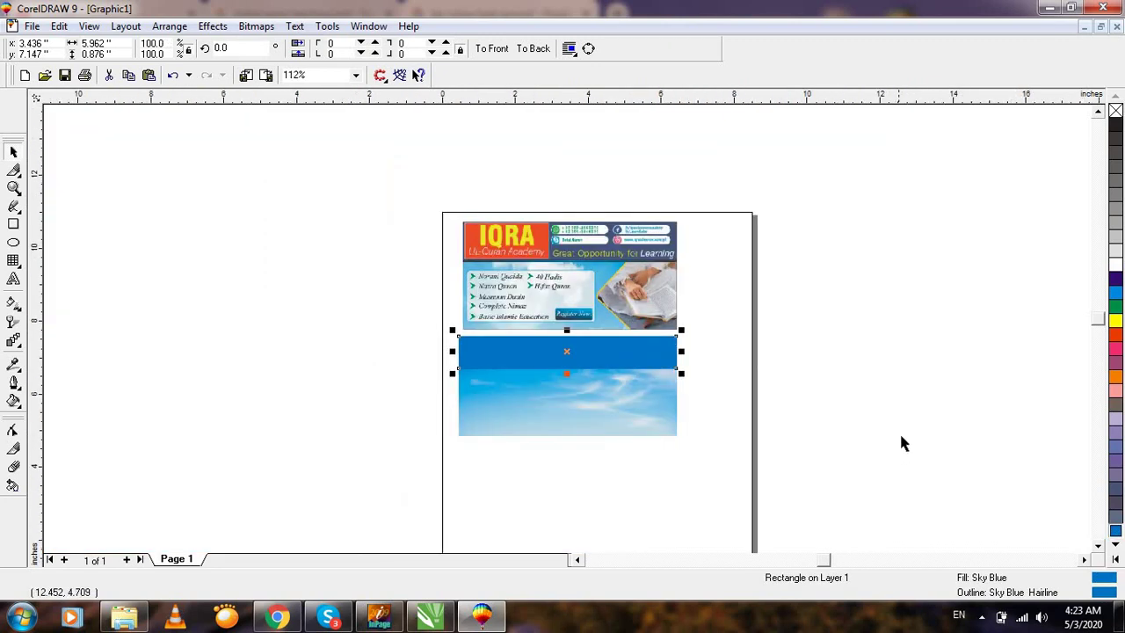
{"action": "left_click", "coordinate": [1117, 559]}
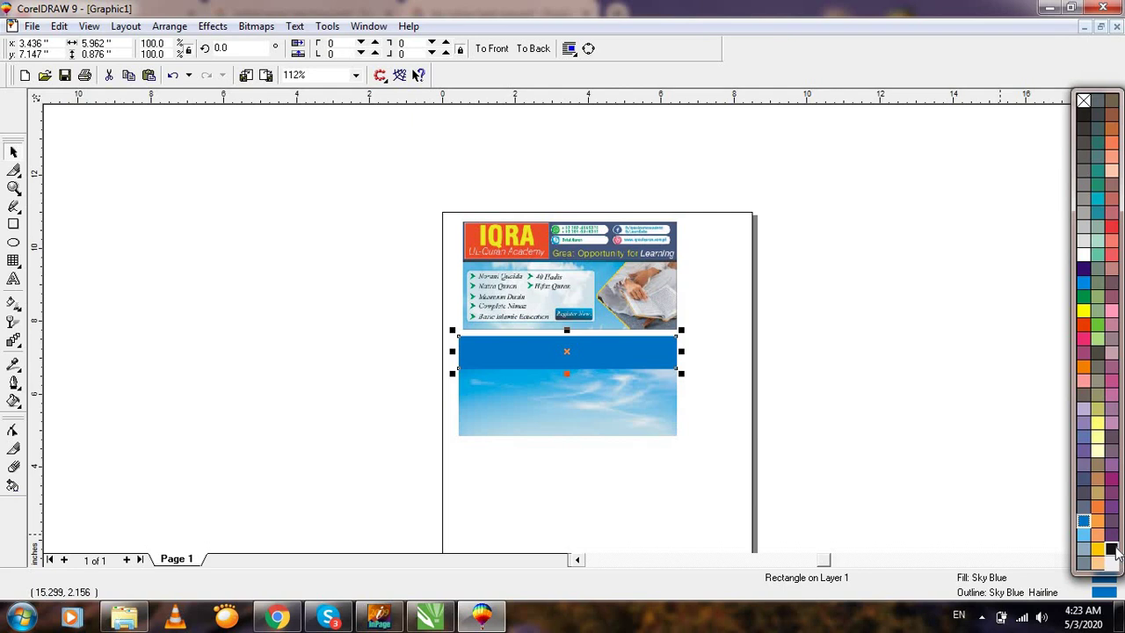
{"action": "left_click", "coordinate": [957, 406]}
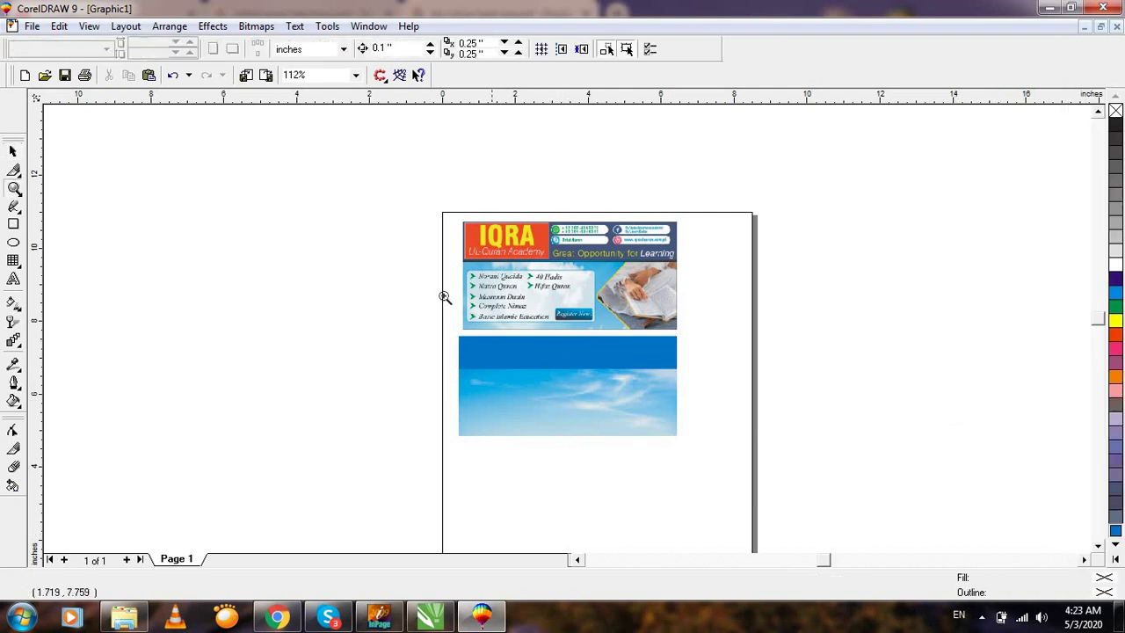
Extend the blue band's bottom edge downward to make it taller.
{"action": "key", "text": "F2"}
{"action": "left_click", "coordinate": [737, 455]}
{"action": "left_click", "coordinate": [659, 441]}
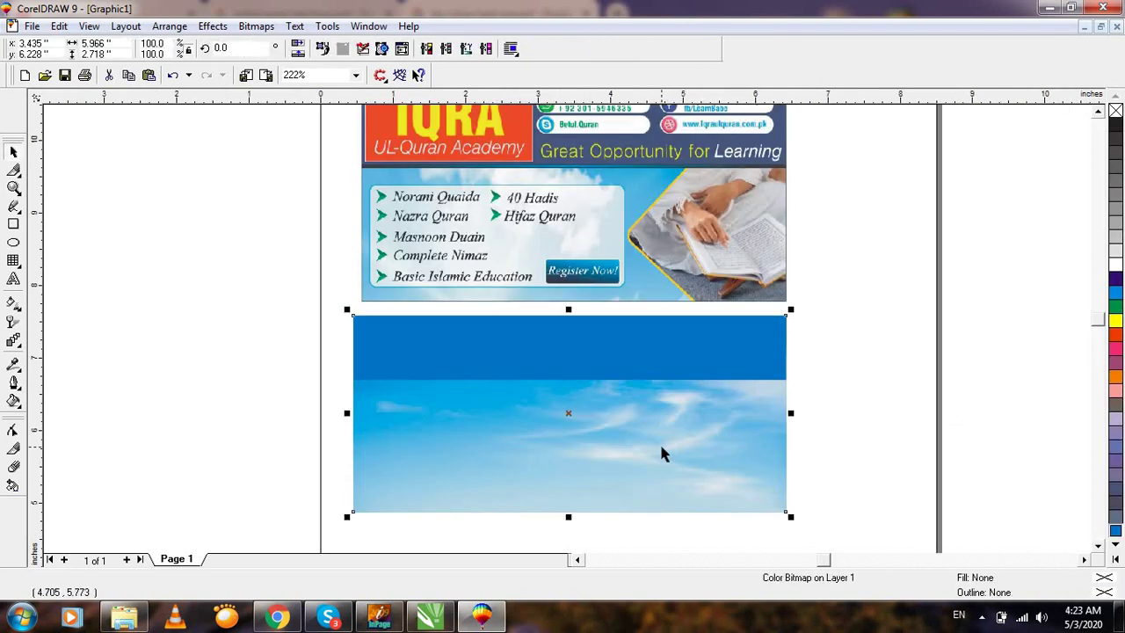
{"action": "key", "text": "F3"}
{"action": "key", "text": "F2"}
{"action": "key", "text": "F4"}
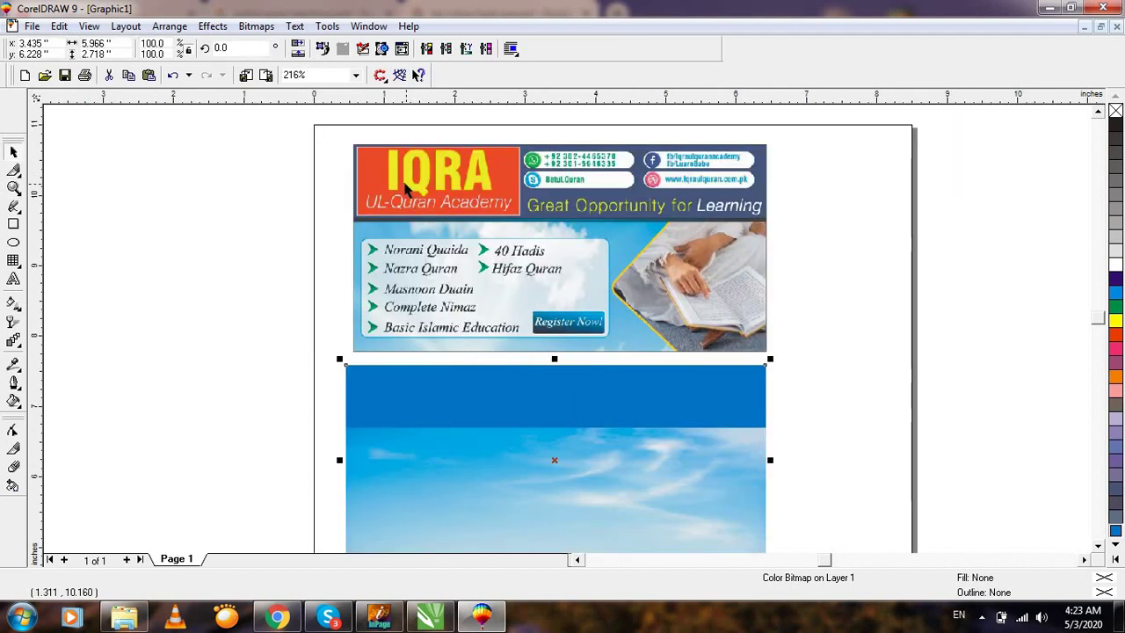
{"action": "left_click", "coordinate": [518, 415]}
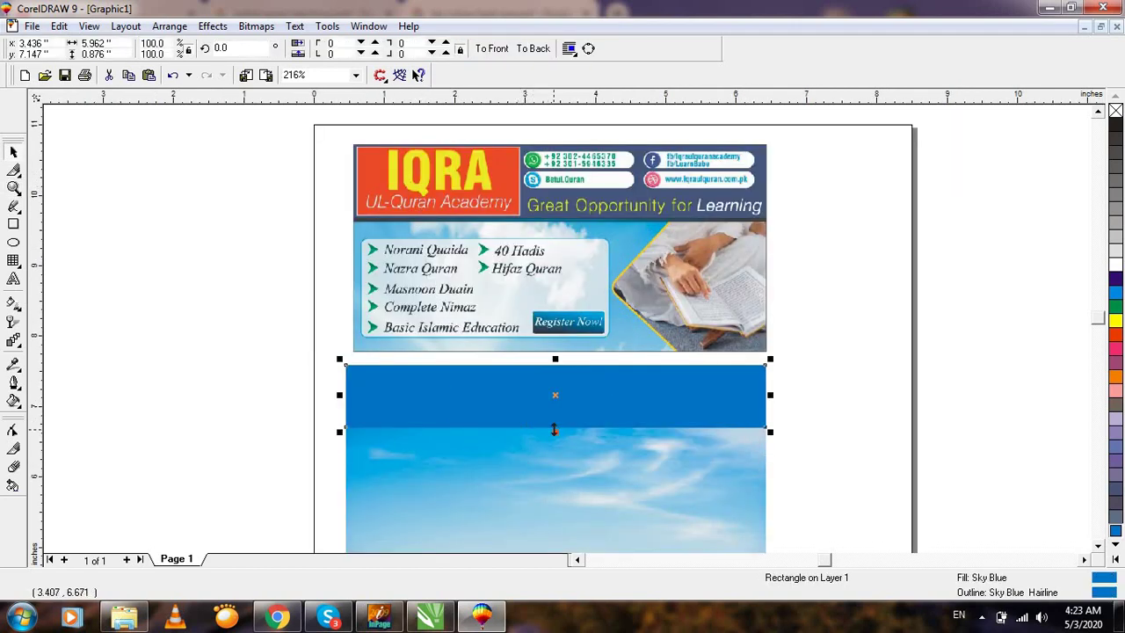
{"action": "left_click_drag", "start_coordinate": [553, 429], "coordinate": [555, 444]}
{"action": "key", "text": "Escape"}
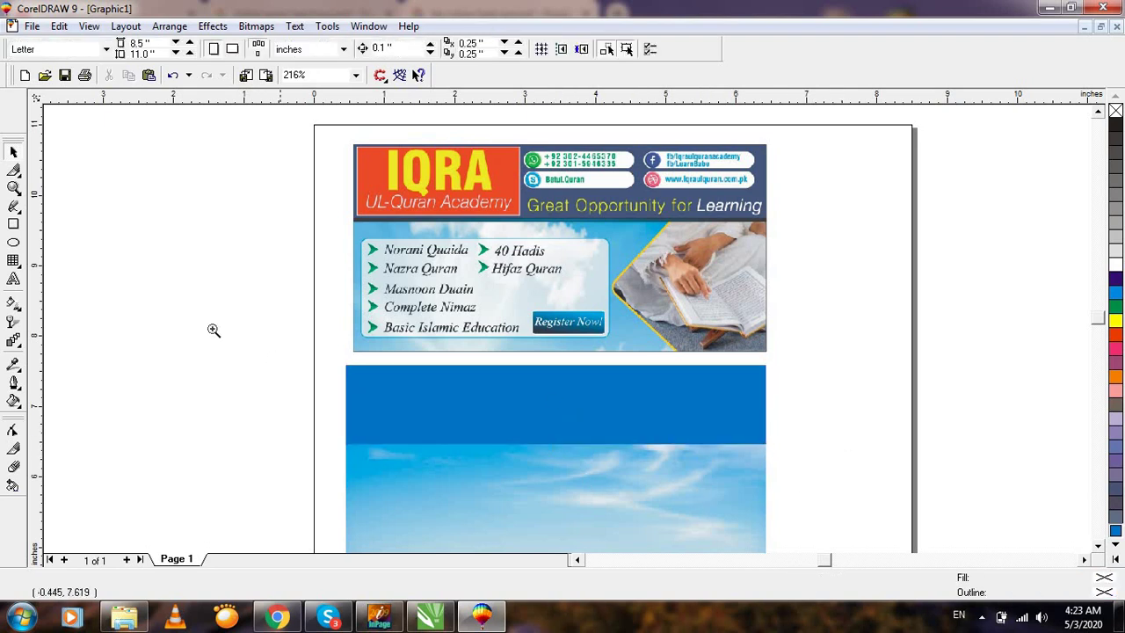
{"action": "left_click", "coordinate": [558, 373]}
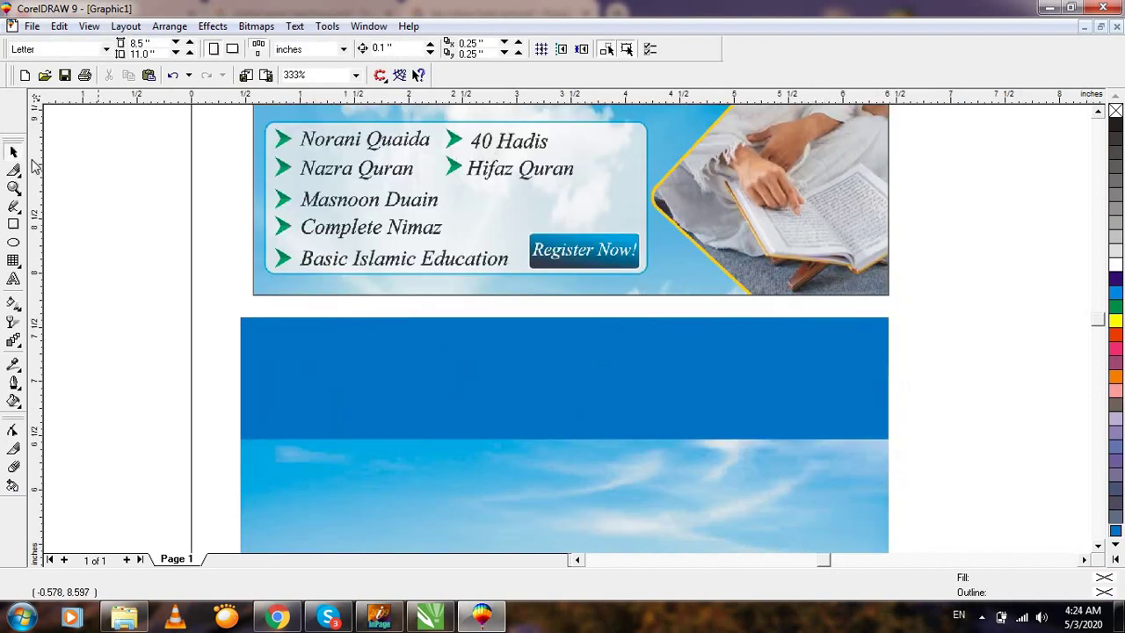
Draw a box about 2.353 × 1.04 inches on the band's left and fill it red.
{"action": "left_click", "coordinate": [13, 225]}
{"action": "left_click_drag", "start_coordinate": [242, 323], "coordinate": [498, 438]}
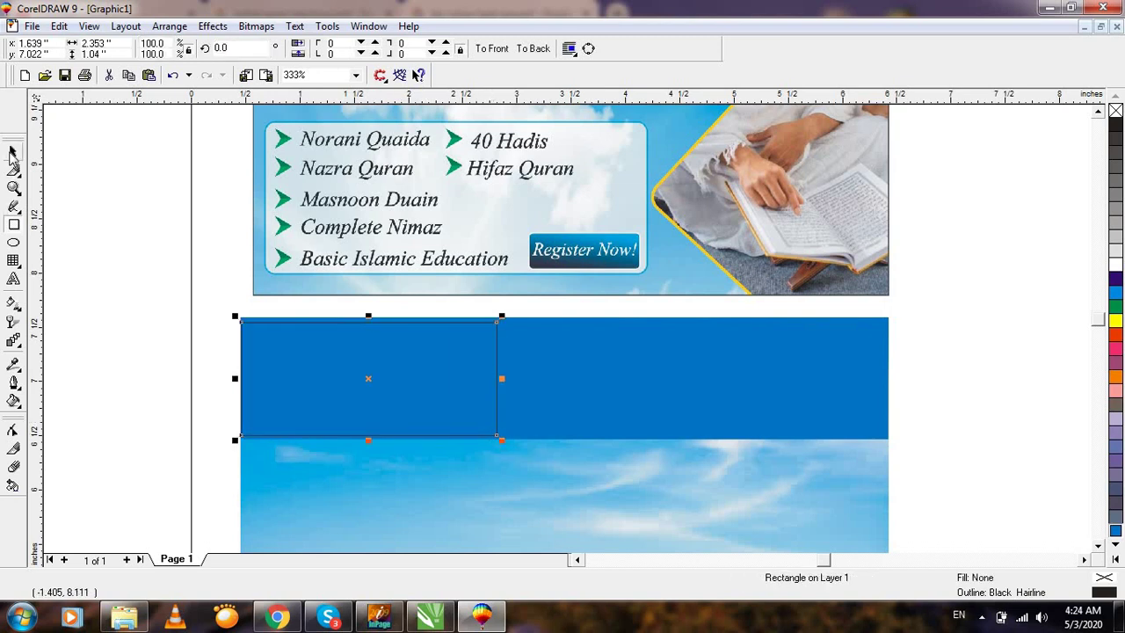
{"action": "left_click", "coordinate": [1116, 335]}
{"action": "left_click", "coordinate": [1012, 350]}
Nudge the red rectangle into the blue band's left corner.
{"action": "key", "text": "F4"}
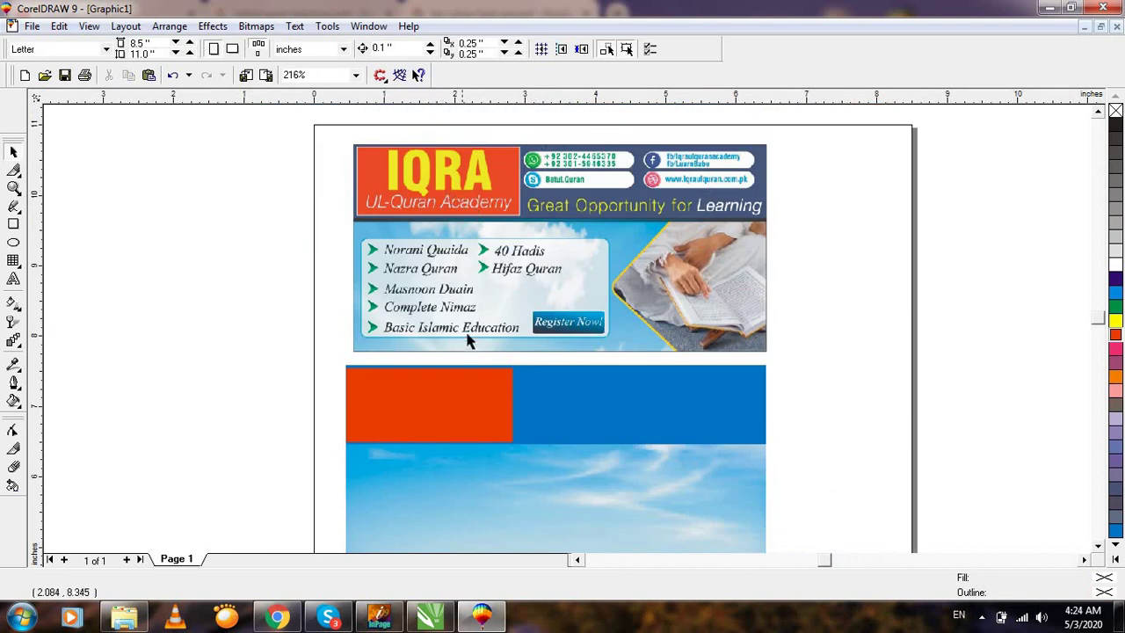
{"action": "key", "text": "z"}
{"action": "left_click_drag", "start_coordinate": [279, 293], "coordinate": [709, 500]}
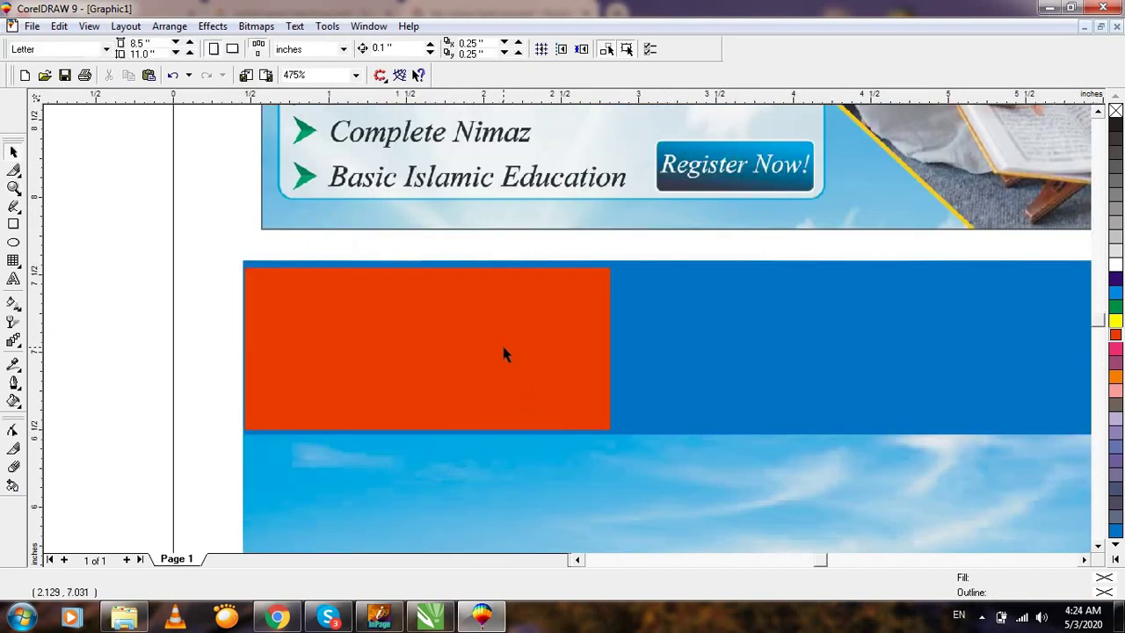
{"action": "left_click", "coordinate": [445, 318]}
{"action": "left_click_drag", "start_coordinate": [289, 360], "coordinate": [297, 363]}
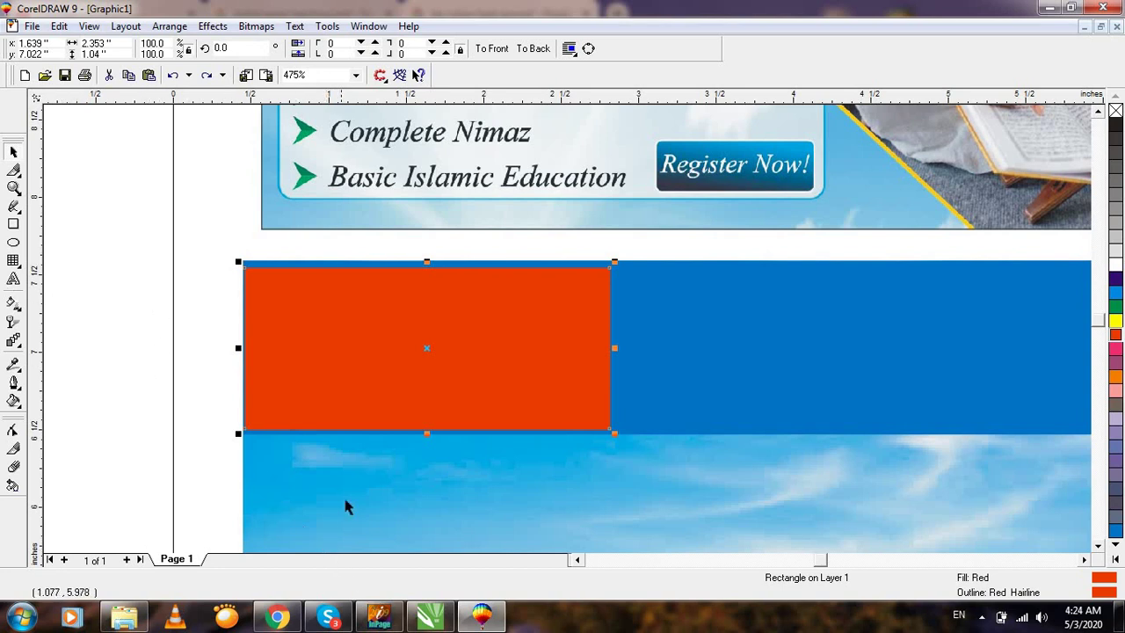
Create artistic text reading 'IQRA' beside the page.
{"action": "left_click", "coordinate": [13, 279]}
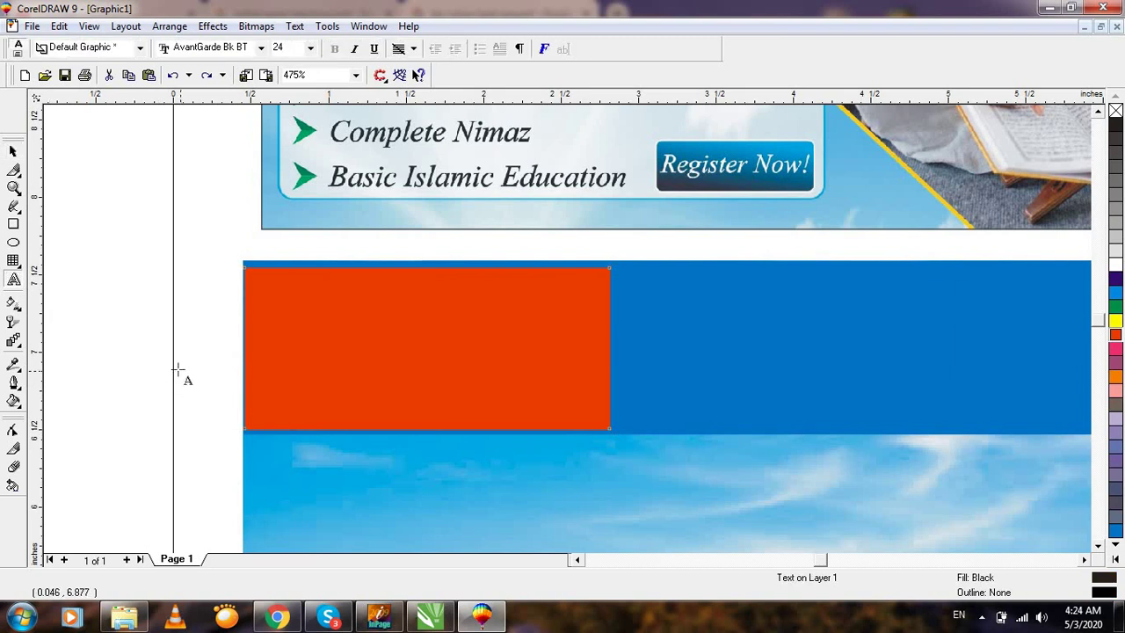
{"action": "left_click", "coordinate": [114, 345]}
{"action": "type", "text": "Iqr"}
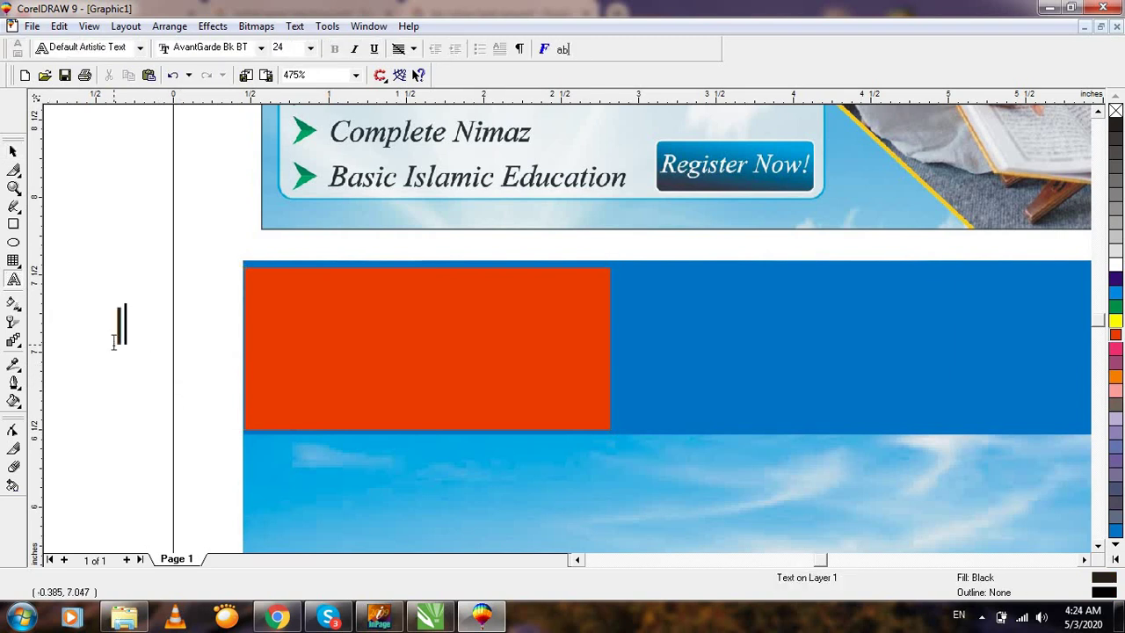
{"action": "key", "text": "BackSpace"}
{"action": "key", "text": "BackSpace"}
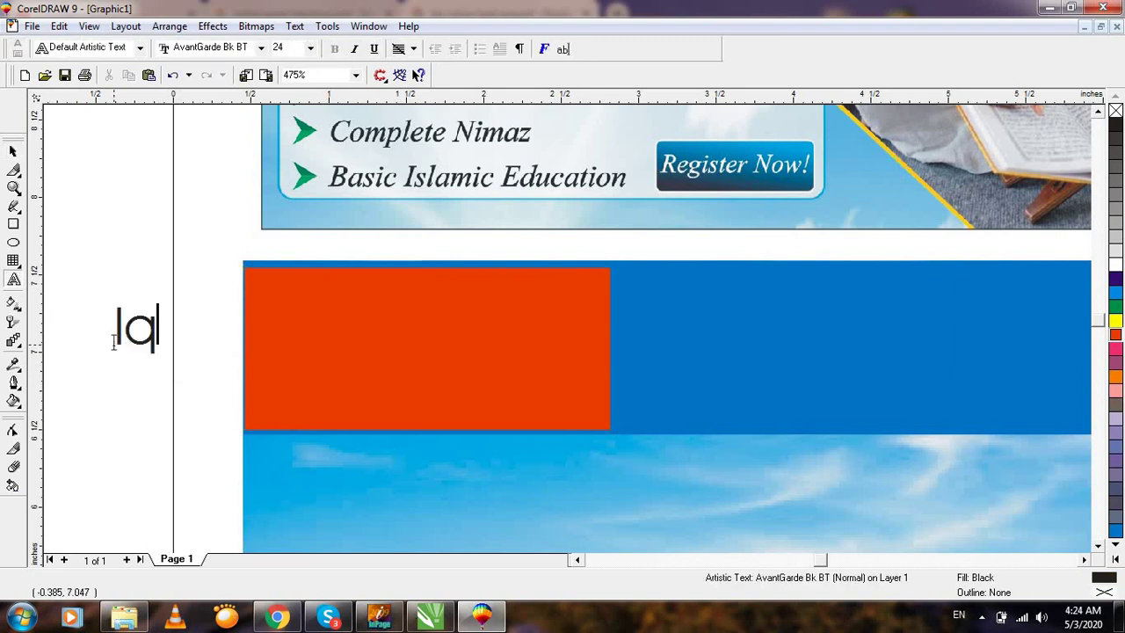
{"action": "type", "text": "qra"}
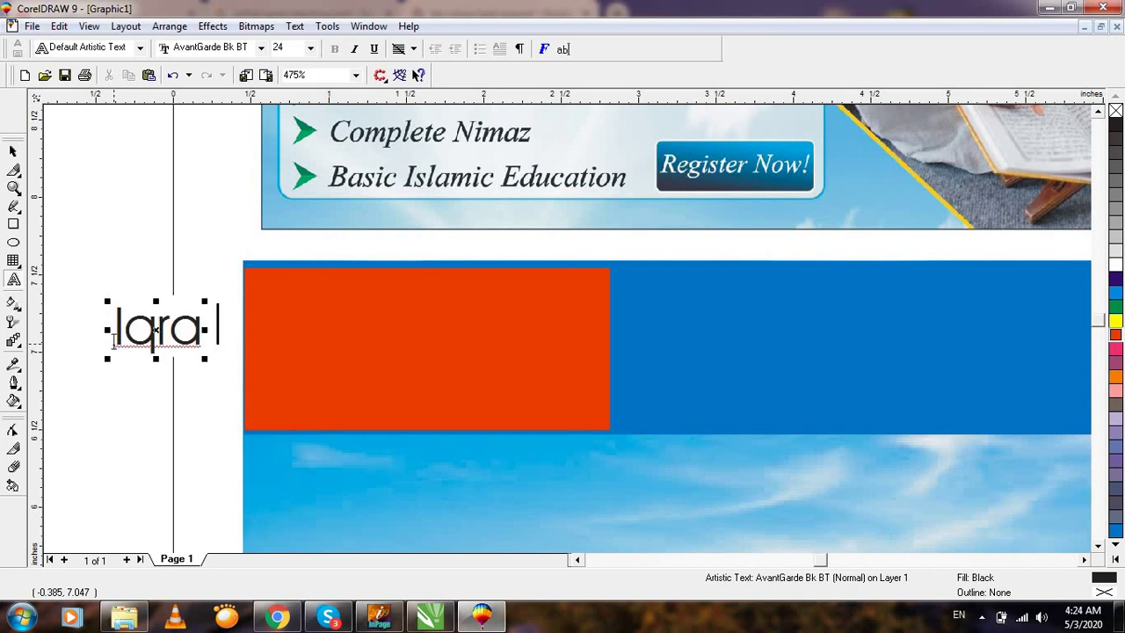
{"action": "key", "text": "BackSpace"}
{"action": "key", "text": "BackSpace"}
{"action": "key", "text": "BackSpace"}
{"action": "key", "text": "BackSpace"}
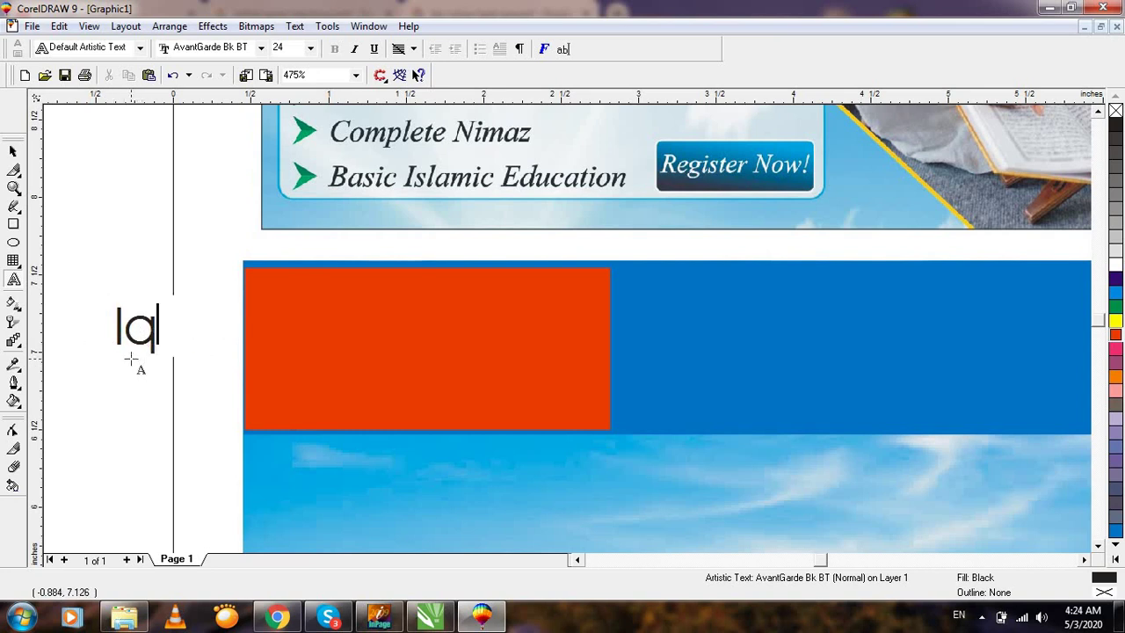
{"action": "type", "text": "Q"}
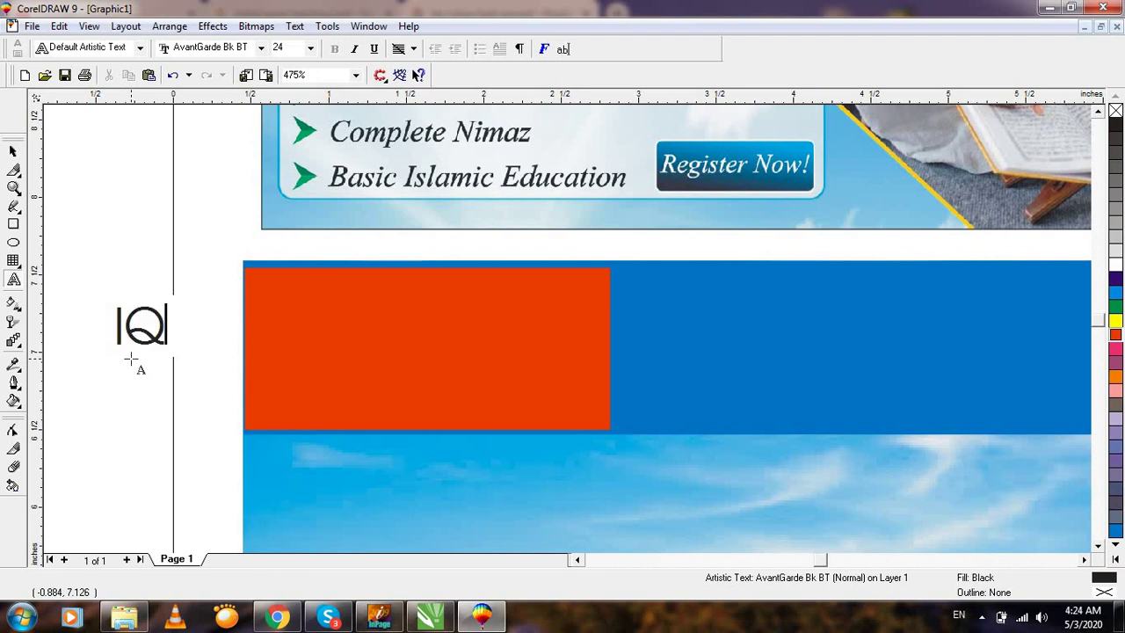
{"action": "type", "text": "RA"}
Move the IQRA text onto the red rectangle and enlarge it to about 36 pt.
{"action": "left_click", "coordinate": [13, 151]}
{"action": "scroll", "coordinate": [358, 413], "scroll_direction": "down", "scroll_amount": 2}
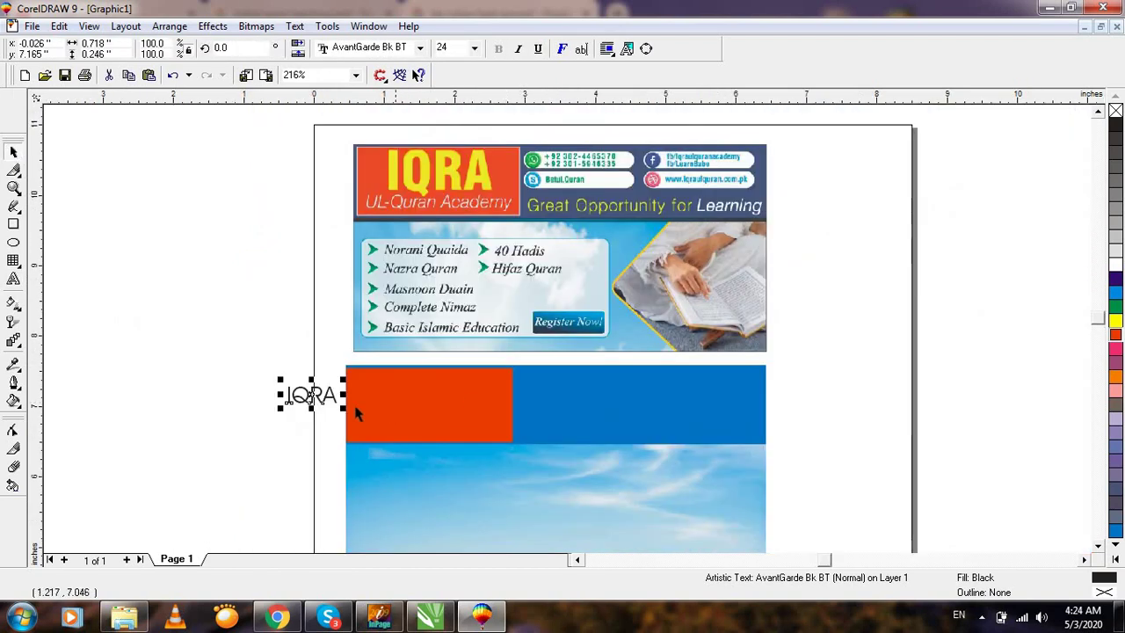
{"action": "left_click_drag", "start_coordinate": [311, 395], "coordinate": [423, 387]}
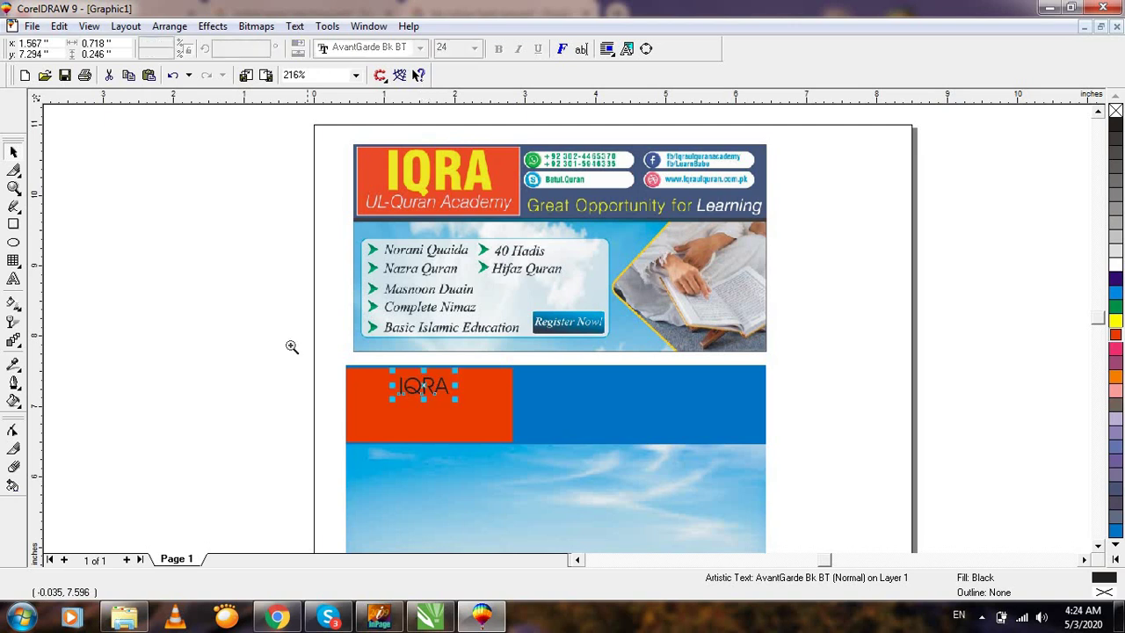
{"action": "left_click_drag", "start_coordinate": [292, 346], "coordinate": [517, 445]}
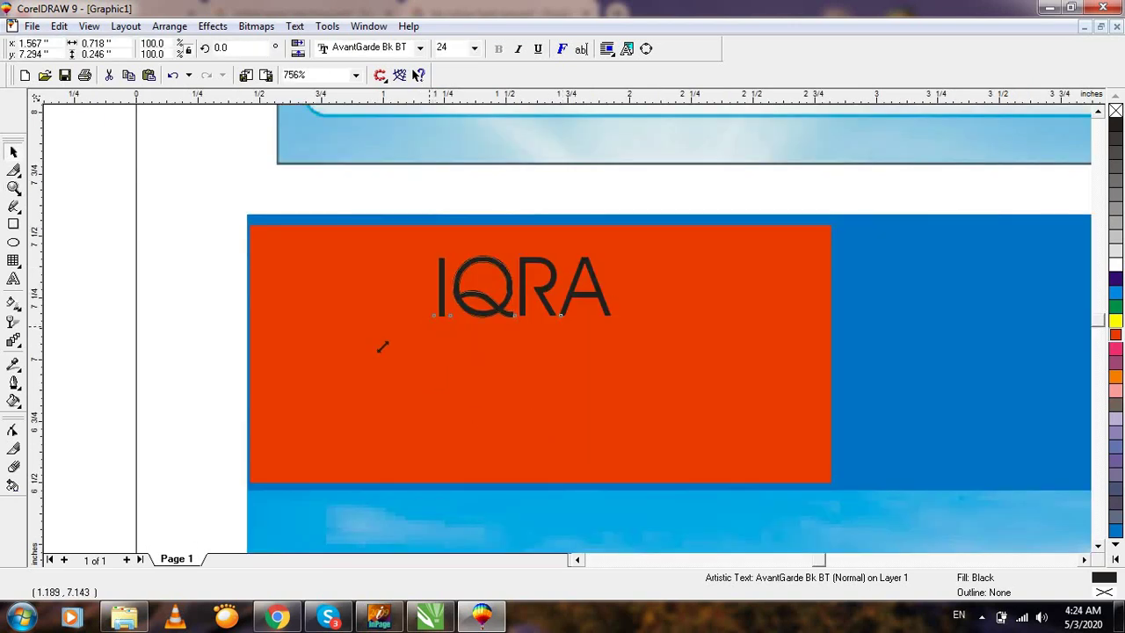
{"action": "mouse_move", "coordinate": [383, 346]}
{"action": "left_mouse_down"}
{"action": "mouse_move", "coordinate": [370, 357]}
{"action": "mouse_move", "coordinate": [376, 345]}
{"action": "left_mouse_up"}
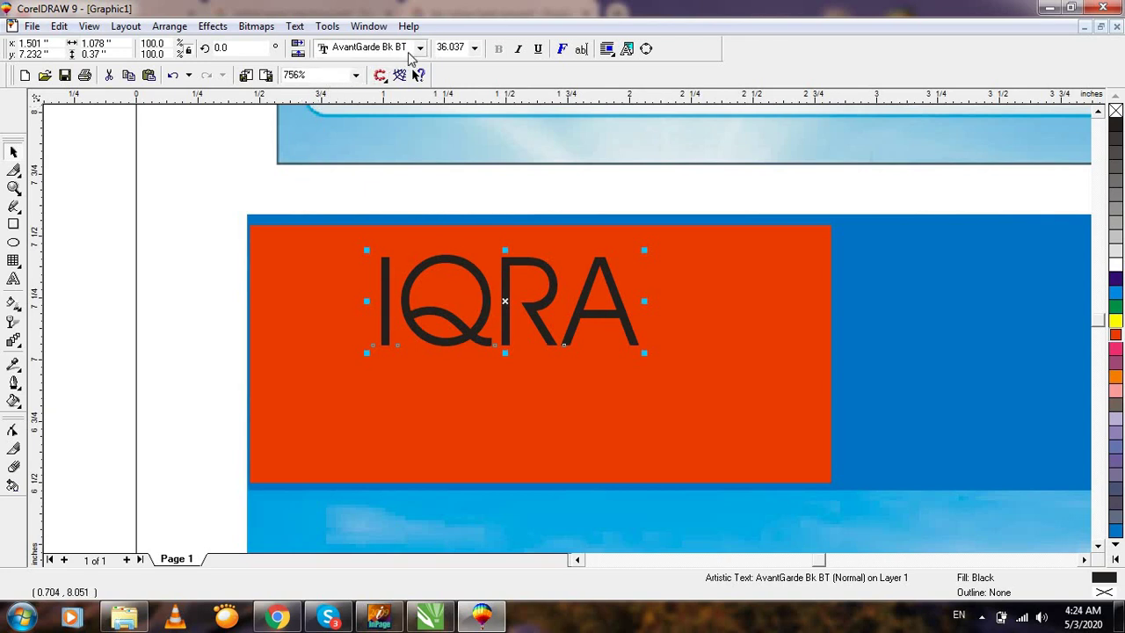
Try several fonts on IQRA, including Batool Bold01, and settle on Bodoni Bd BT.
{"action": "left_click", "coordinate": [420, 48]}
{"action": "key", "text": "Down"}
{"action": "key", "text": "Down"}
{"action": "key", "text": "Down"}
{"action": "key", "text": "Down"}
{"action": "key", "text": "Down"}
{"action": "key", "text": "Down"}
{"action": "key", "text": "Down"}
{"action": "key", "text": "Down"}
{"action": "key", "text": "Down"}
{"action": "key", "text": "Down"}
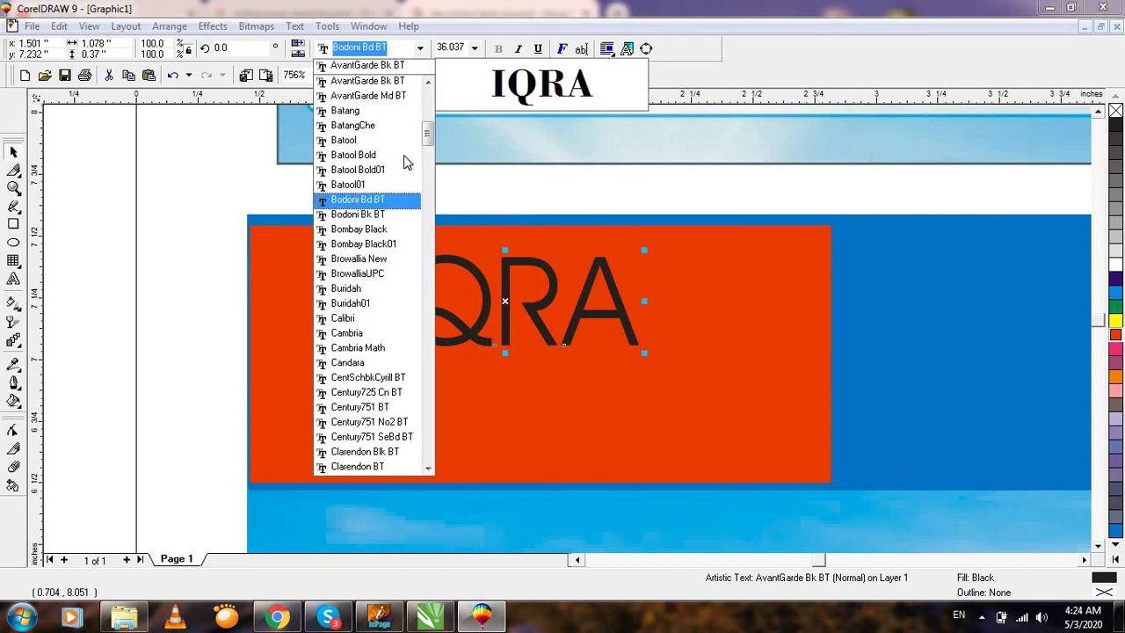
{"action": "key", "text": "Down"}
{"action": "key", "text": "Down"}
{"action": "key", "text": "Down"}
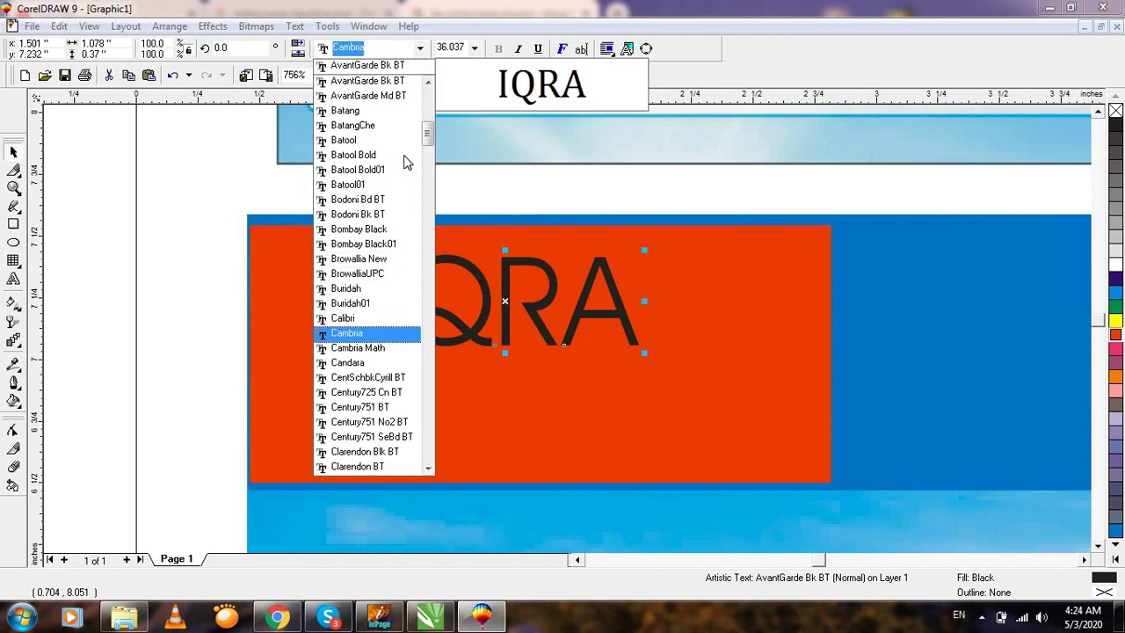
{"action": "key", "text": "Down"}
{"action": "key", "text": "Down"}
{"action": "key", "text": "Down"}
{"action": "key", "text": "Down"}
{"action": "key", "text": "Down"}
{"action": "key", "text": "Down"}
{"action": "key", "text": "Down"}
{"action": "key", "text": "Down"}
{"action": "key", "text": "Down"}
{"action": "key", "text": "Down"}
{"action": "key", "text": "Down"}
{"action": "key", "text": "Down"}
{"action": "key", "text": "Down"}
{"action": "key", "text": "Down"}
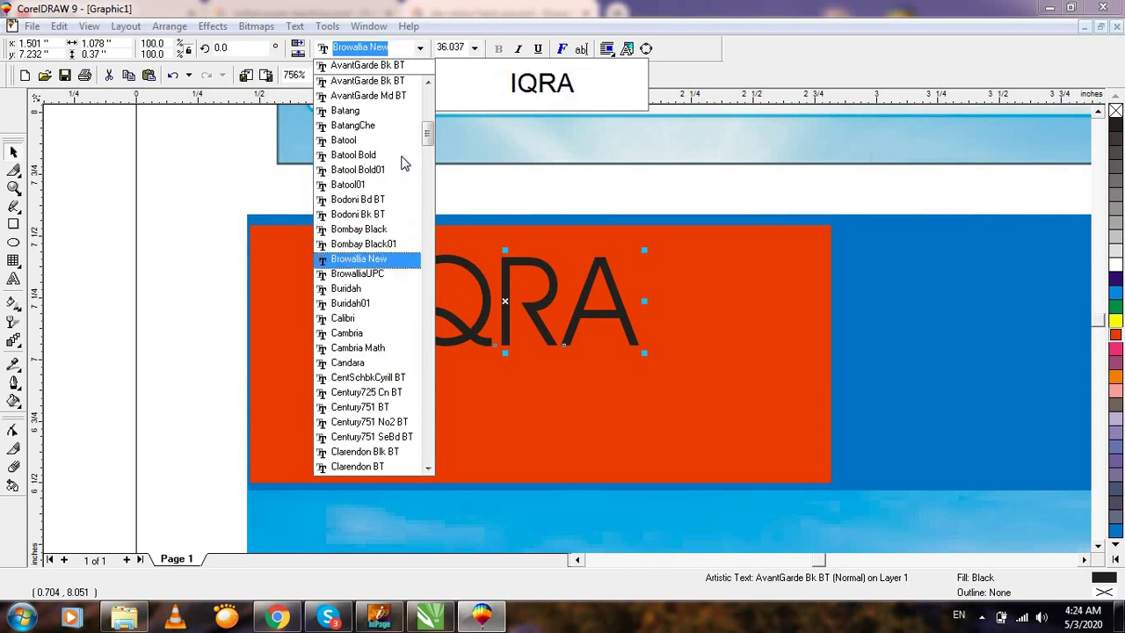
{"action": "key", "text": "Down"}
{"action": "key", "text": "Down"}
{"action": "key", "text": "Down"}
{"action": "key", "text": "Down"}
{"action": "key", "text": "Down"}
{"action": "key", "text": "Down"}
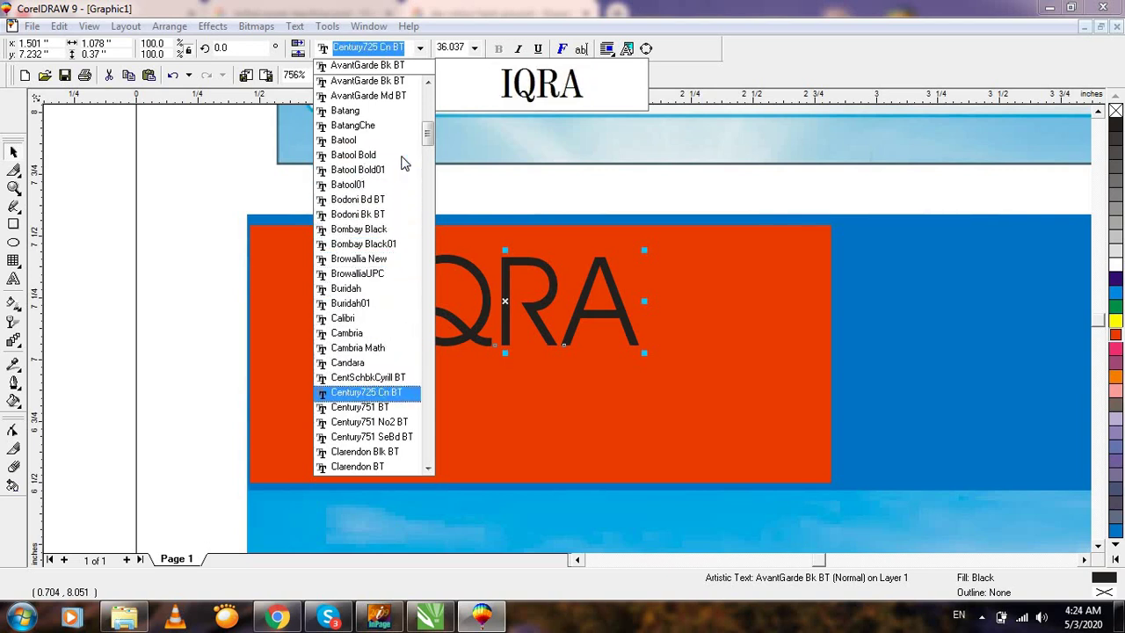
{"action": "left_click", "coordinate": [405, 170]}
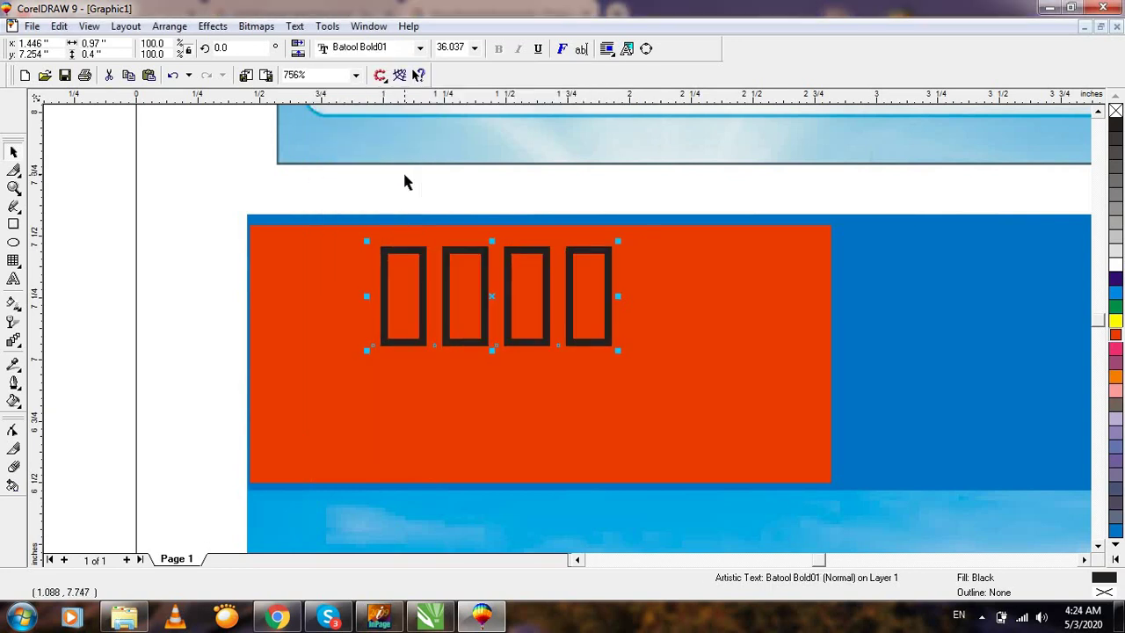
{"action": "left_click", "coordinate": [421, 48]}
{"action": "key", "text": "Down"}
{"action": "key", "text": "Down"}
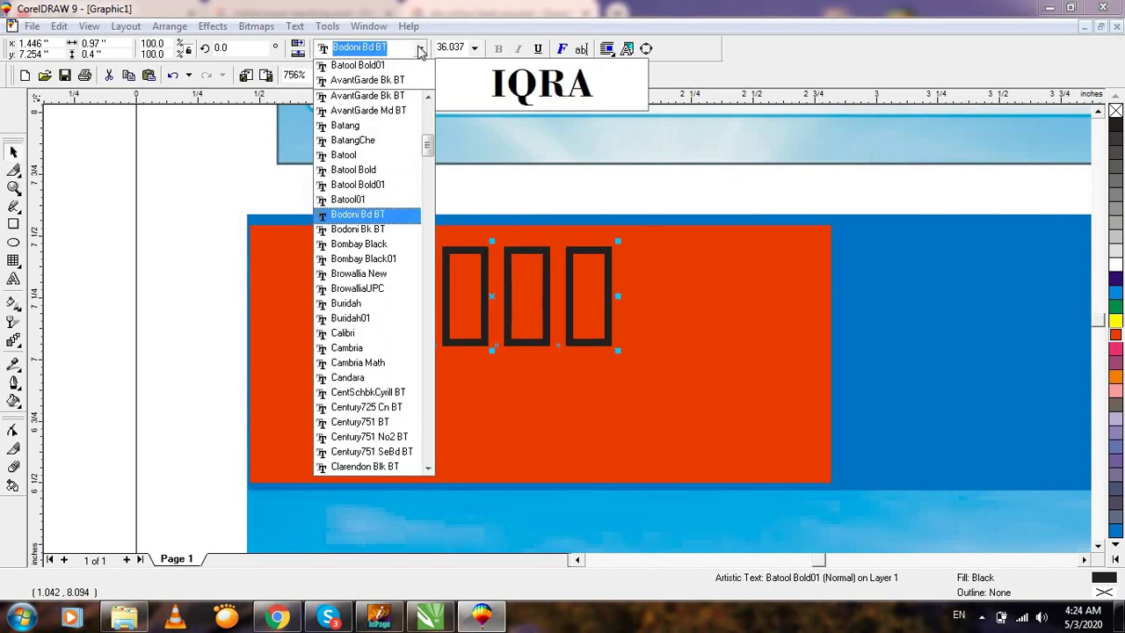
{"action": "key", "text": "Down"}
{"action": "key", "text": "Up"}
{"action": "key", "text": "Return"}
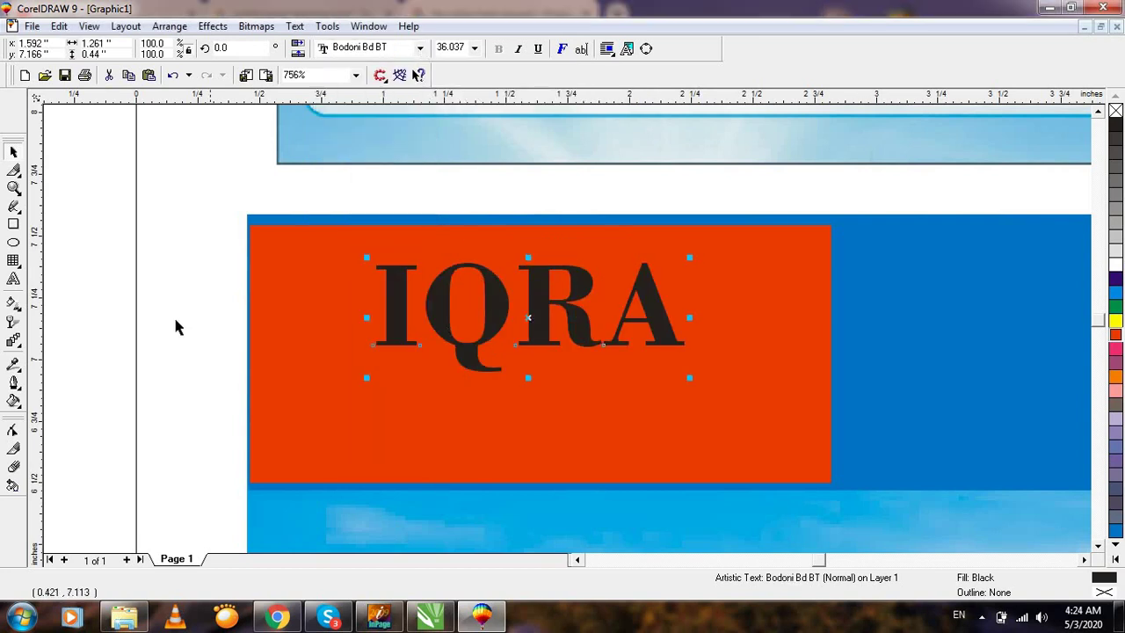
Give IQRA a yellow fill and outline and nudge it slightly higher.
{"action": "left_click", "coordinate": [1115, 321]}
{"action": "right_click", "coordinate": [1115, 321]}
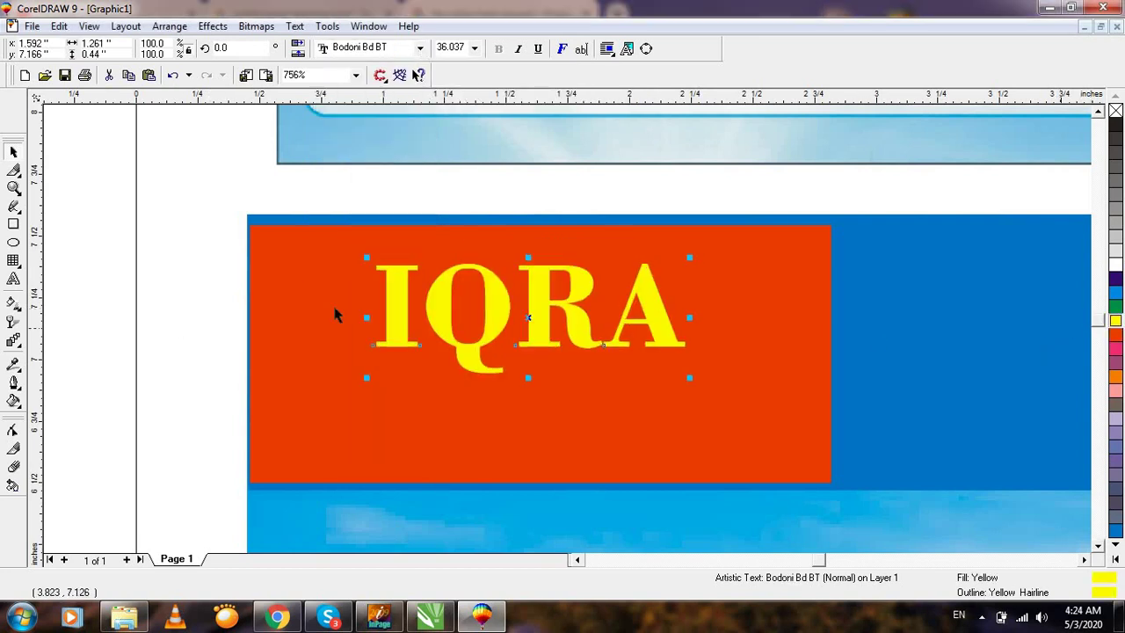
{"action": "key", "text": "F3"}
{"action": "left_click_drag", "start_coordinate": [427, 395], "coordinate": [467, 394]}
{"action": "left_click", "coordinate": [498, 390], "text": "shift"}
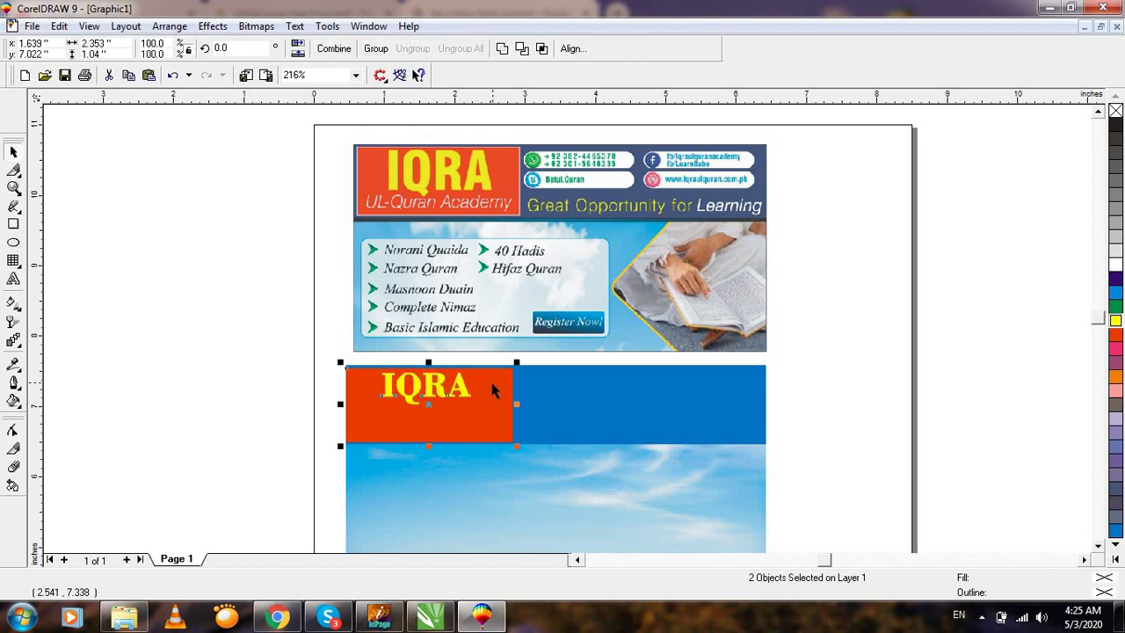
{"action": "left_click", "coordinate": [254, 395]}
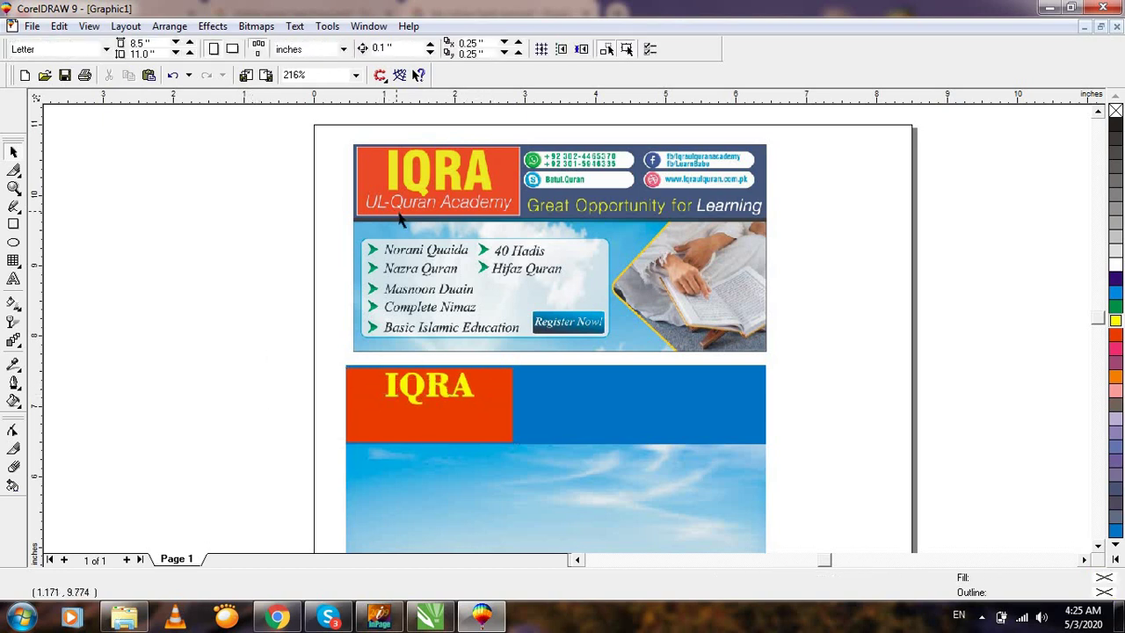
{"action": "key", "text": "F2"}
{"action": "left_click_drag", "start_coordinate": [220, 340], "coordinate": [619, 532]}
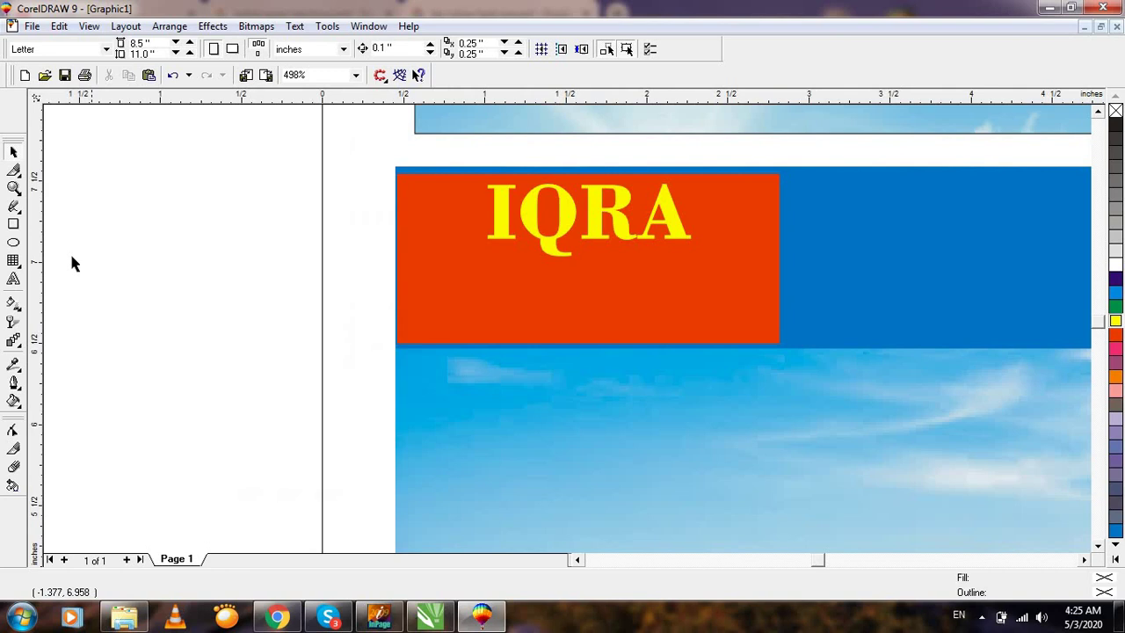
{"action": "left_click", "coordinate": [14, 281]}
Type the text 'UL-QUAN ACADEMY' beside the banner.
{"action": "left_click", "coordinate": [167, 335]}
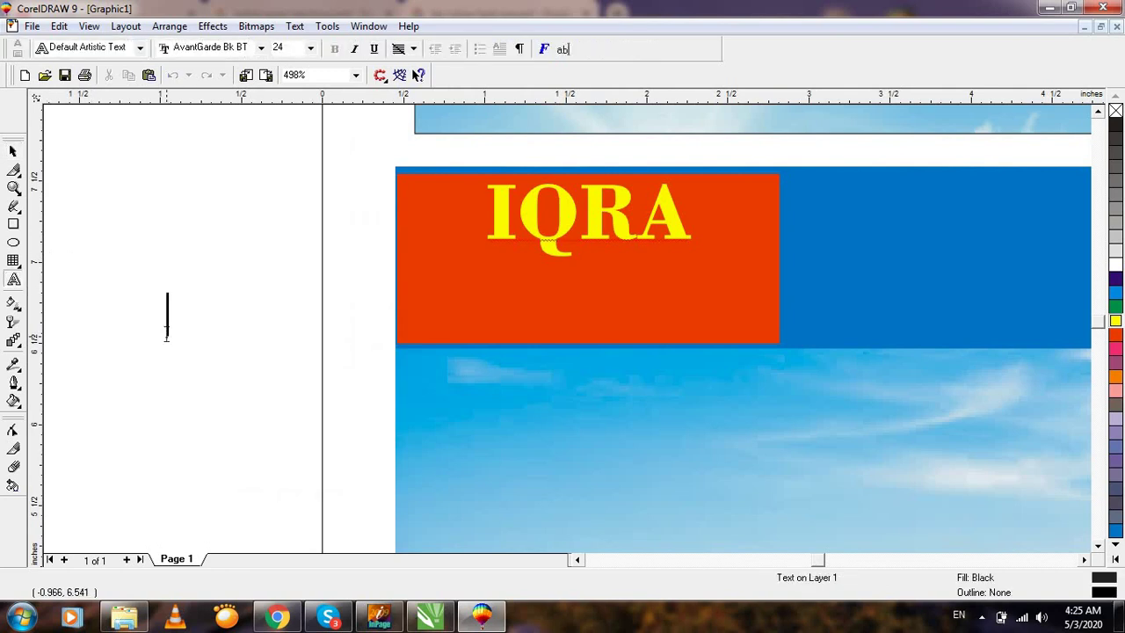
{"action": "type", "text": "u"}
{"action": "key", "text": "BackSpace"}
{"action": "type", "text": "UL"}
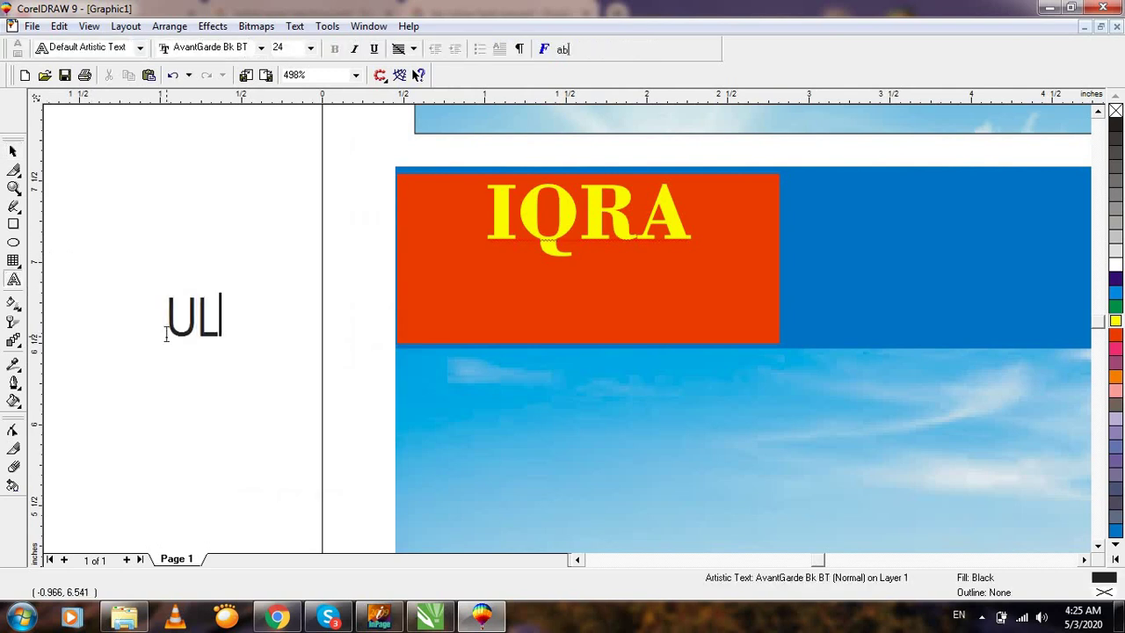
{"action": "type", "text": "-Q"}
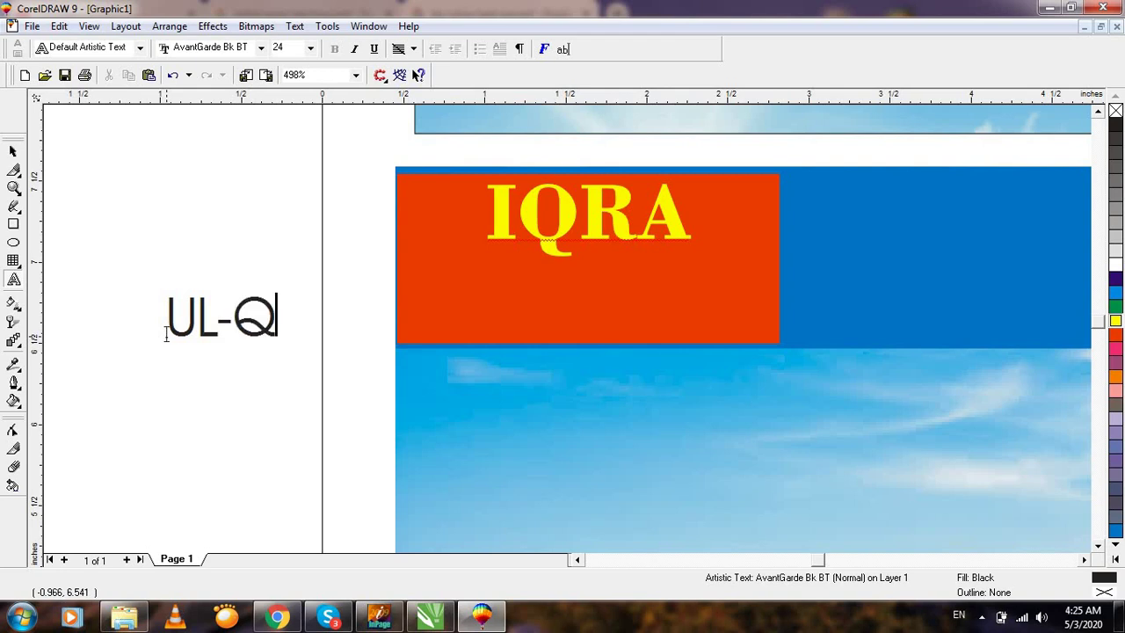
{"action": "type", "text": "UAN ACA"}
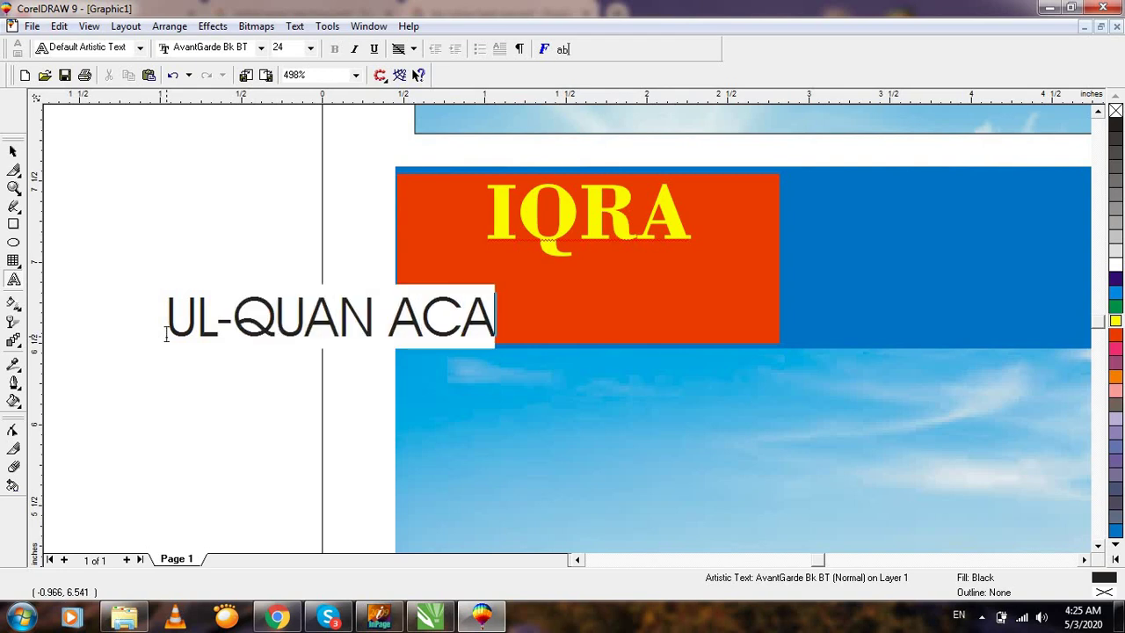
{"action": "type", "text": "DEMY"}
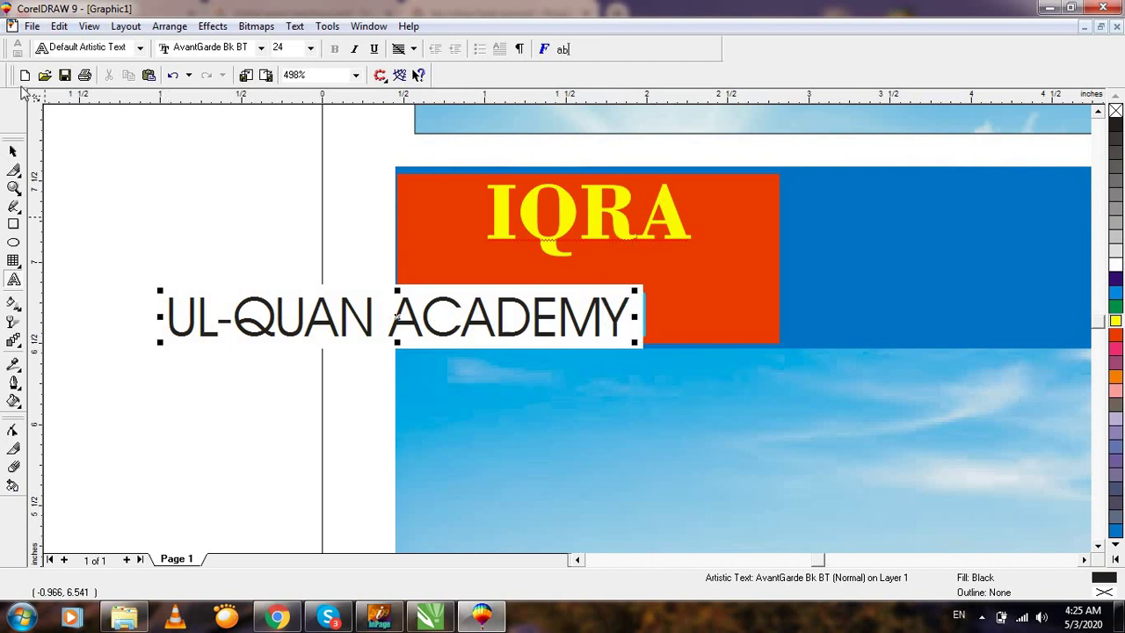
{"action": "left_click", "coordinate": [11, 153]}
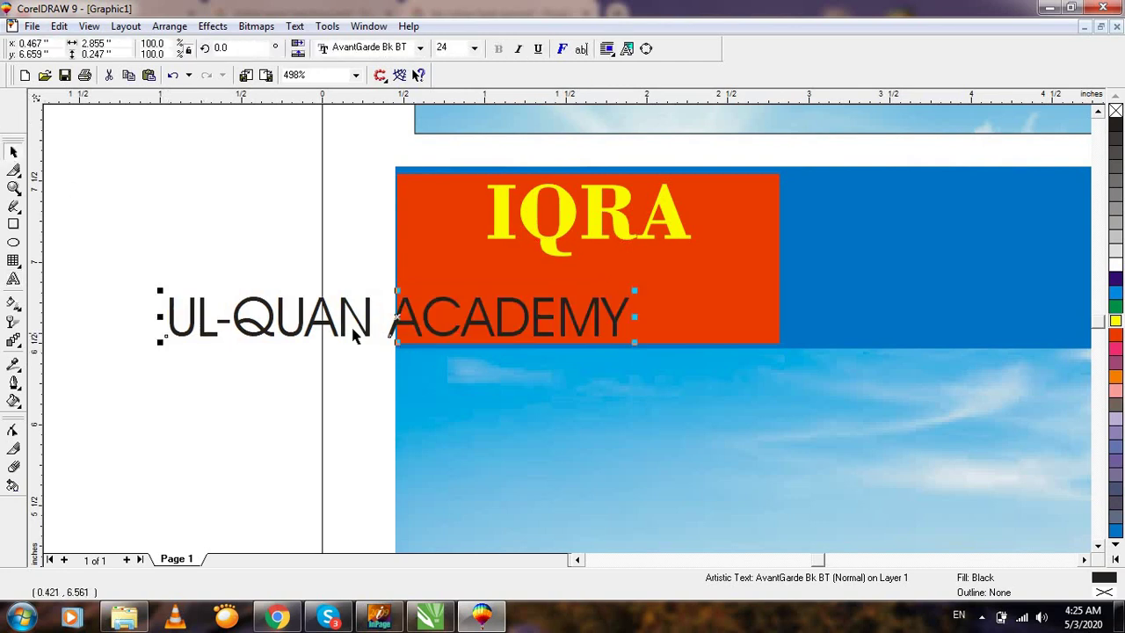
Shrink the UL-QUAN ACADEMY text, move it onto the orange box and centre it horizontally.
{"action": "left_click_drag", "start_coordinate": [161, 342], "coordinate": [254, 334]}
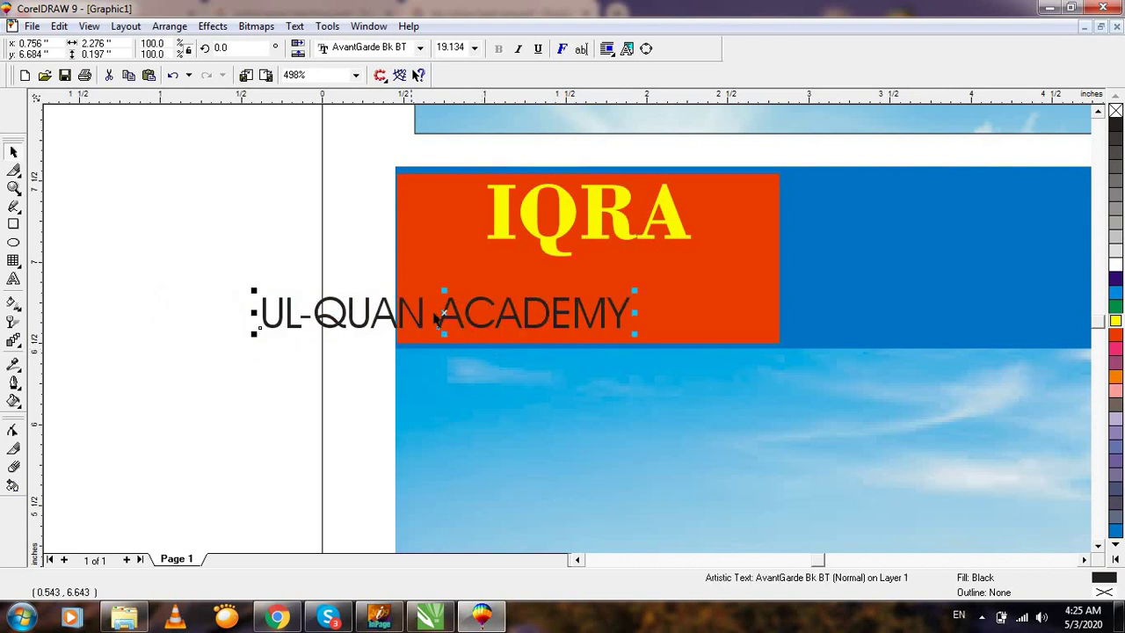
{"action": "left_click_drag", "start_coordinate": [444, 316], "coordinate": [648, 314]}
{"action": "key", "text": "ctrl+z"}
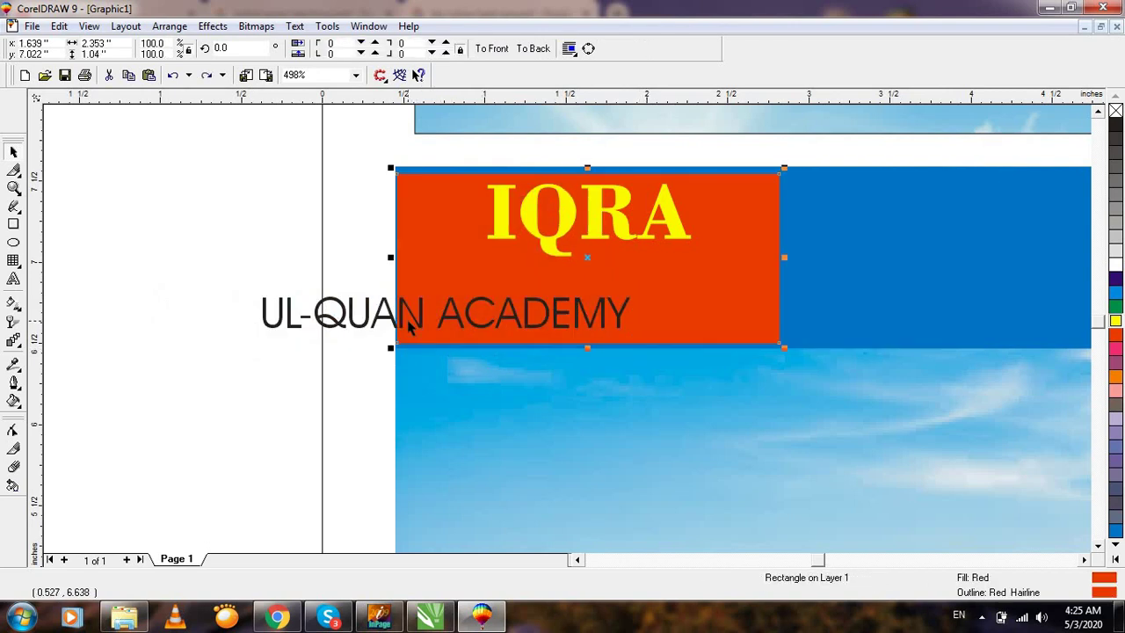
{"action": "left_click", "coordinate": [418, 324]}
{"action": "left_click_drag", "start_coordinate": [444, 316], "coordinate": [577, 310]}
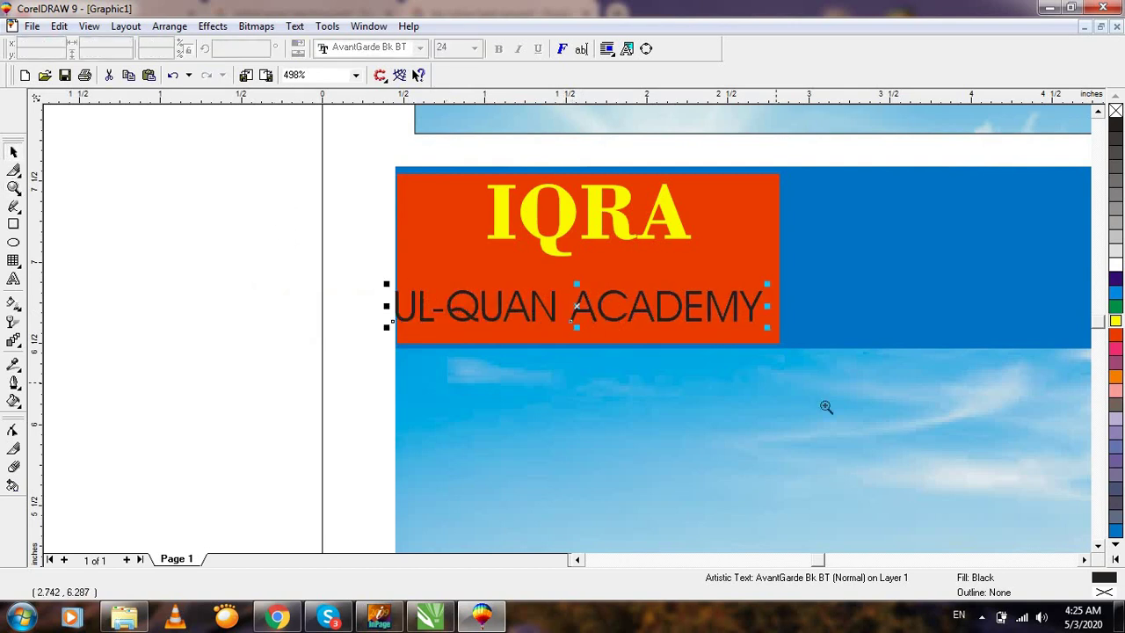
{"action": "scroll", "coordinate": [827, 404], "scroll_direction": "up", "scroll_amount": 1}
{"action": "left_click", "coordinate": [710, 256], "text": "shift"}
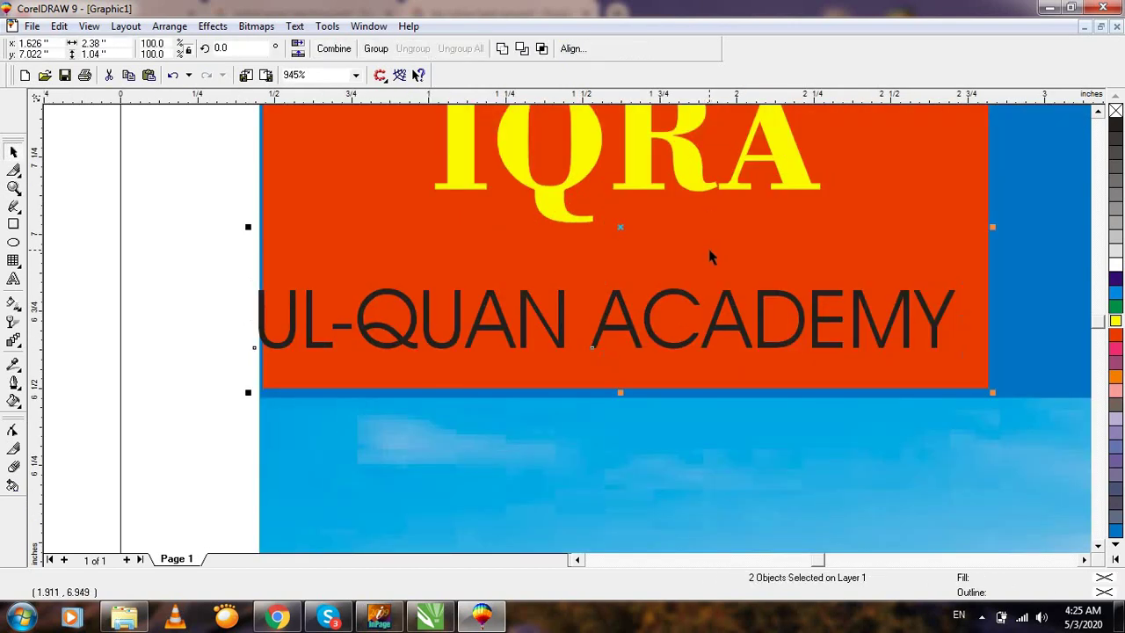
{"action": "key", "text": "e"}
{"action": "left_click", "coordinate": [218, 282]}
Give the UL-QUAN ACADEMY text a white fill and white outline.
{"action": "scroll", "coordinate": [545, 294], "scroll_direction": "down", "scroll_amount": 1}
{"action": "left_click", "coordinate": [591, 319]}
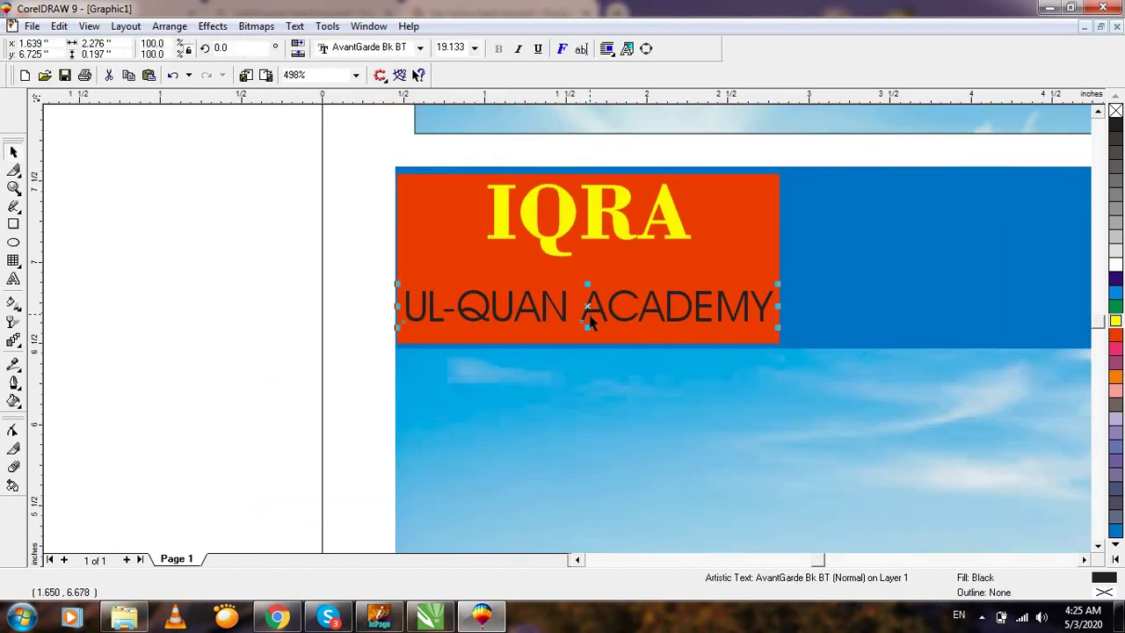
{"action": "left_click", "coordinate": [567, 317]}
{"action": "left_click", "coordinate": [571, 311]}
{"action": "left_click_drag", "start_coordinate": [585, 306], "coordinate": [599, 282]}
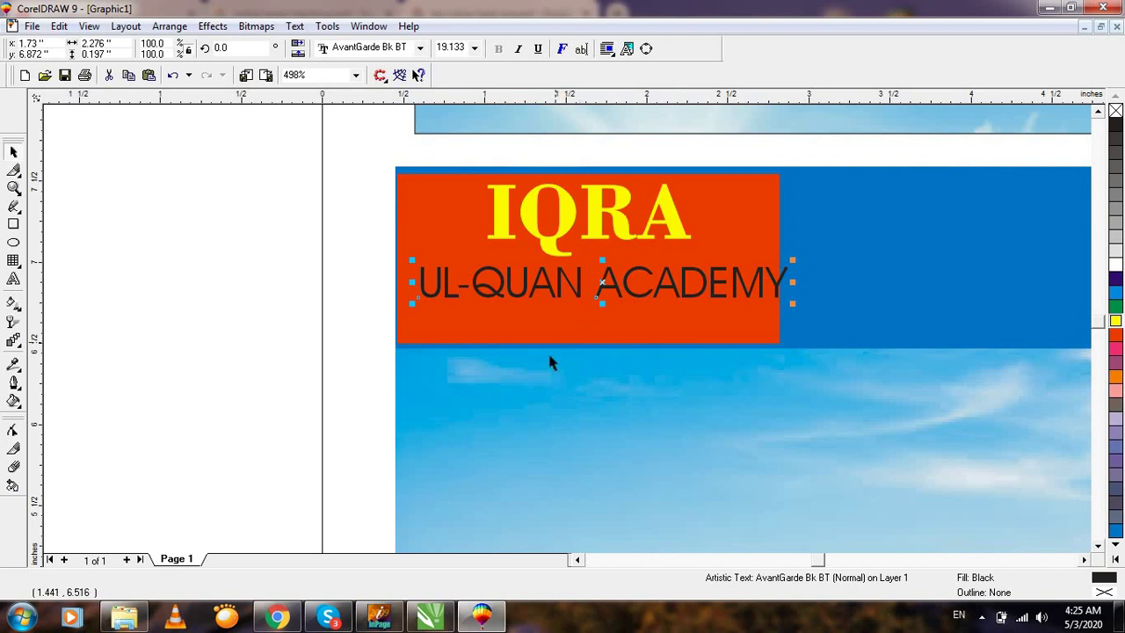
{"action": "key", "text": "ctrl+z"}
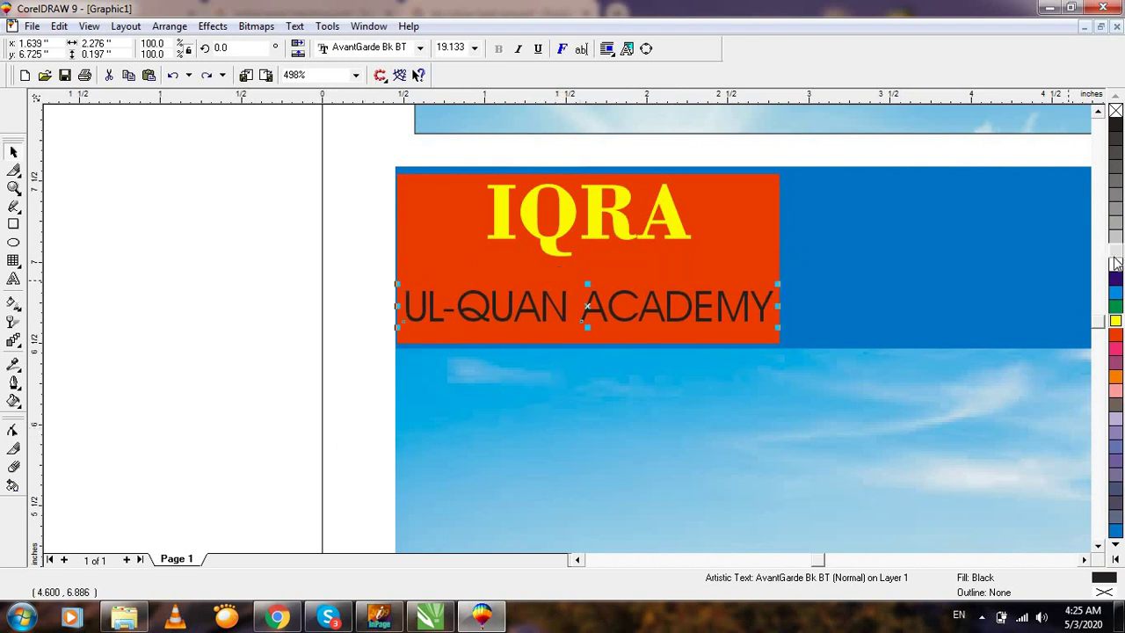
{"action": "left_click", "coordinate": [1115, 265]}
{"action": "right_click", "coordinate": [1115, 265]}
{"action": "left_click", "coordinate": [284, 206]}
Zoom out, then zoom in to check the new banner's title area.
{"action": "key", "text": "F3"}
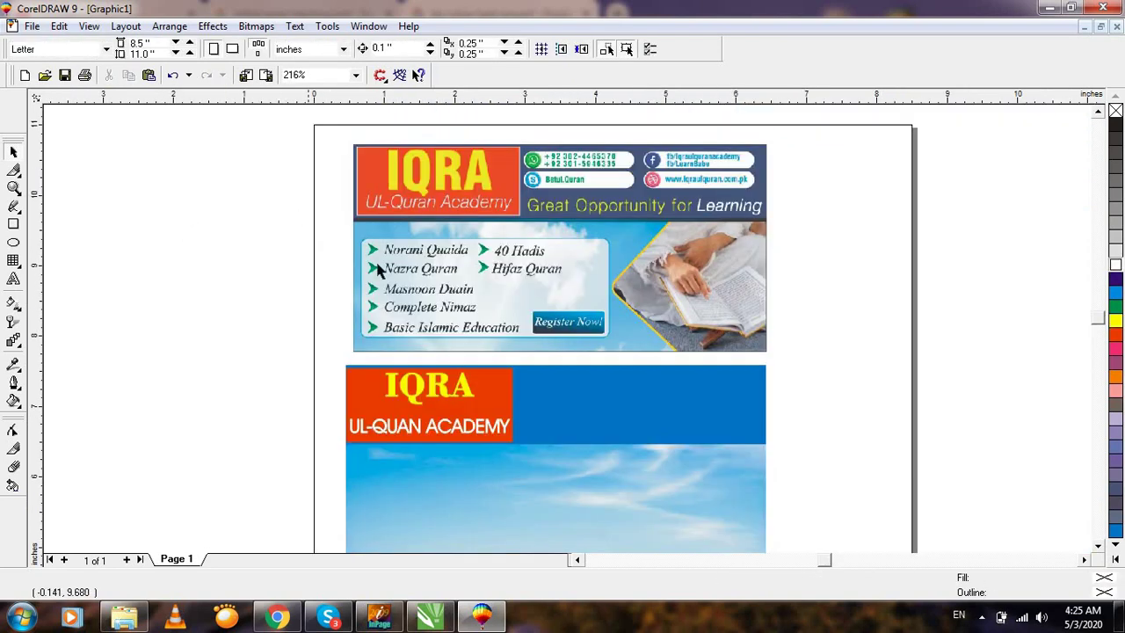
{"action": "left_click", "coordinate": [467, 434]}
{"action": "left_click", "coordinate": [312, 396]}
{"action": "left_click_drag", "start_coordinate": [252, 307], "coordinate": [625, 484]}
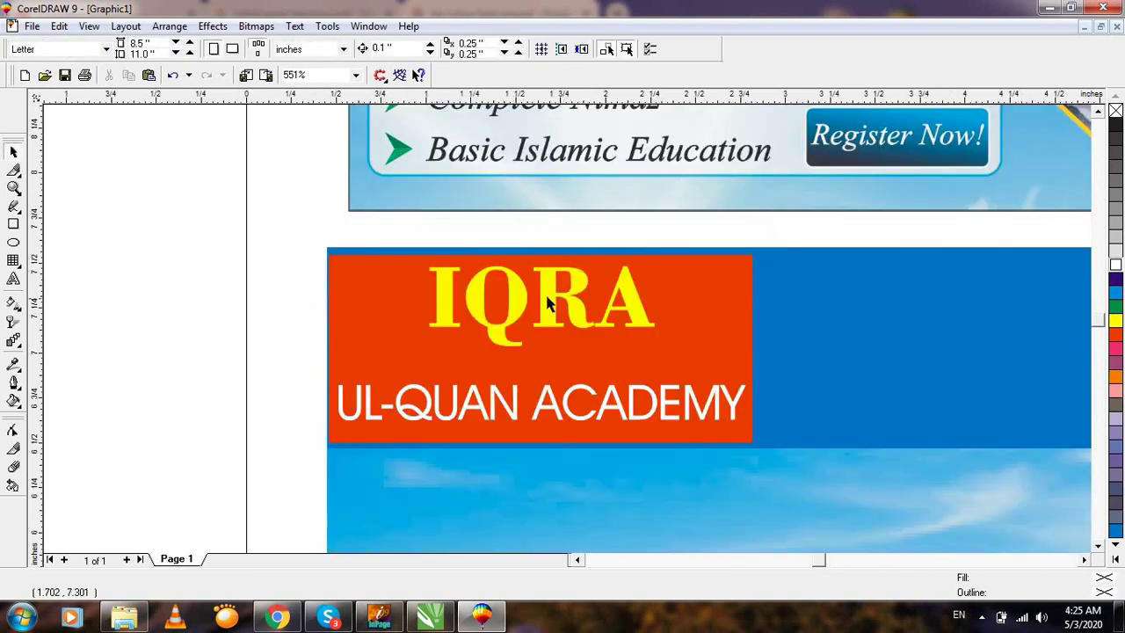
{"action": "left_click", "coordinate": [546, 307]}
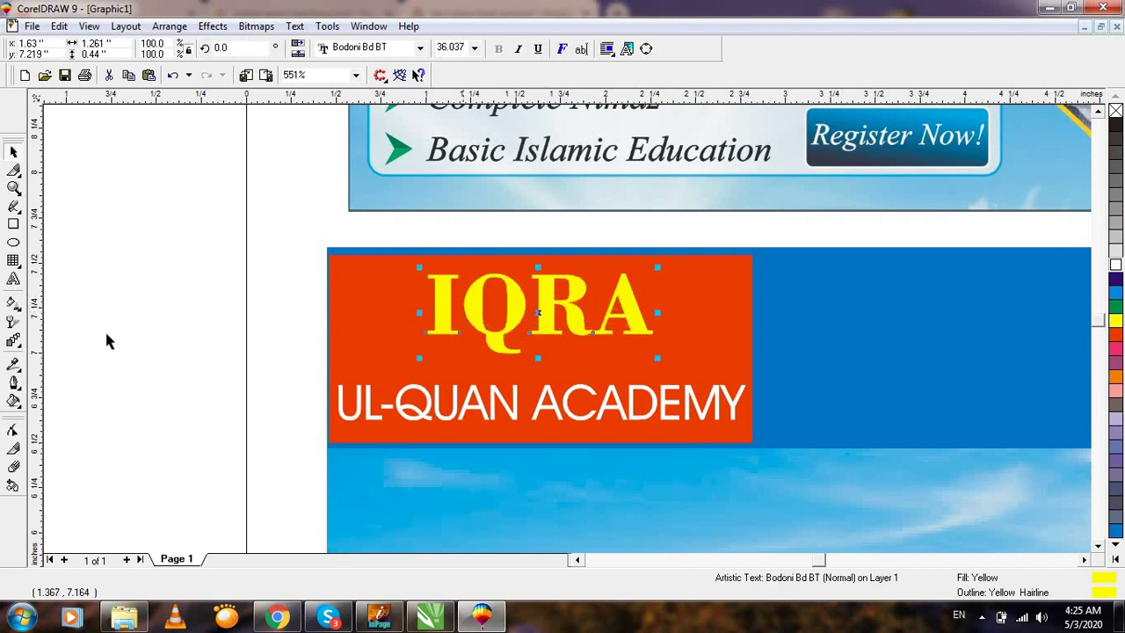
{"action": "left_click", "coordinate": [178, 296]}
Zoom in on the reference banner's contact details and lower area, then back out.
{"action": "key", "text": "F3"}
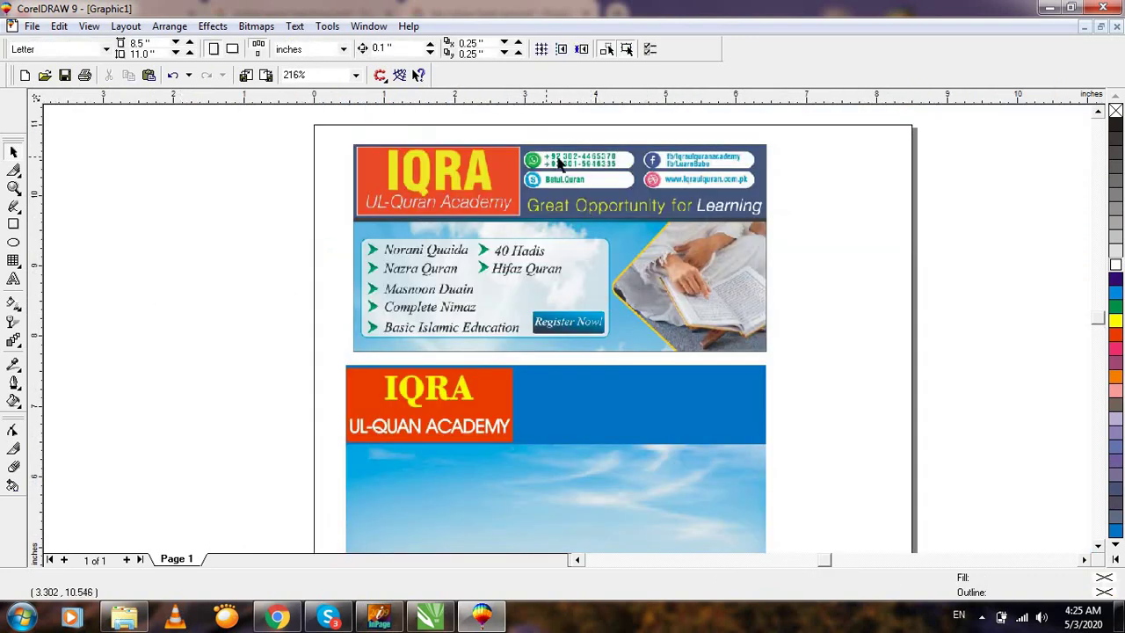
{"action": "key", "text": "F2"}
{"action": "left_click_drag", "start_coordinate": [480, 144], "coordinate": [774, 272]}
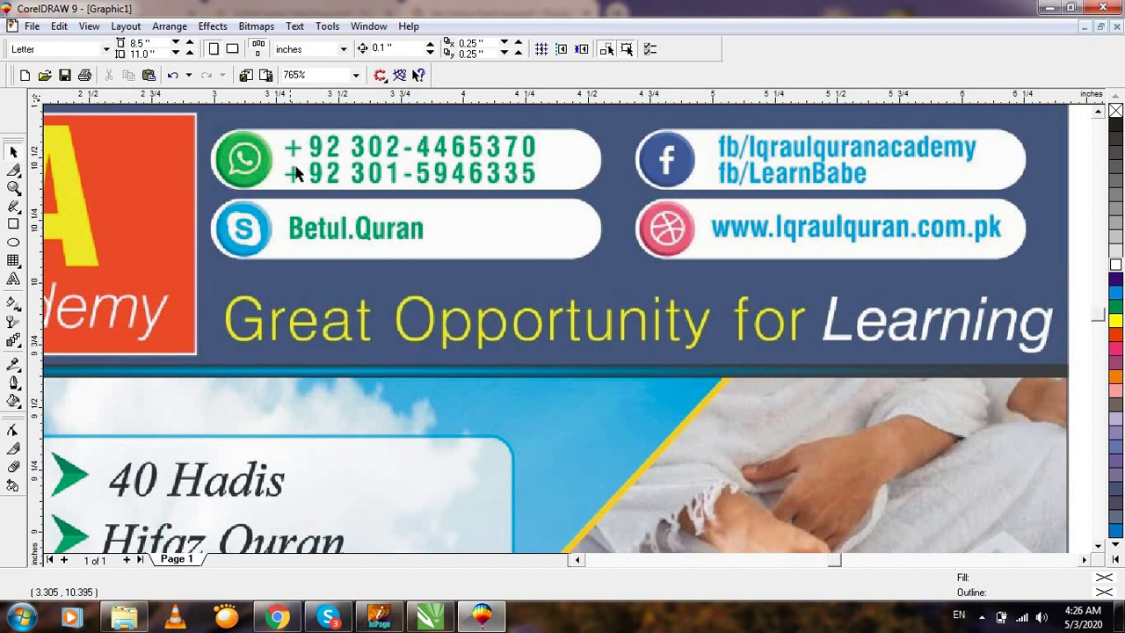
{"action": "key", "text": "F3"}
{"action": "key", "text": "F2"}
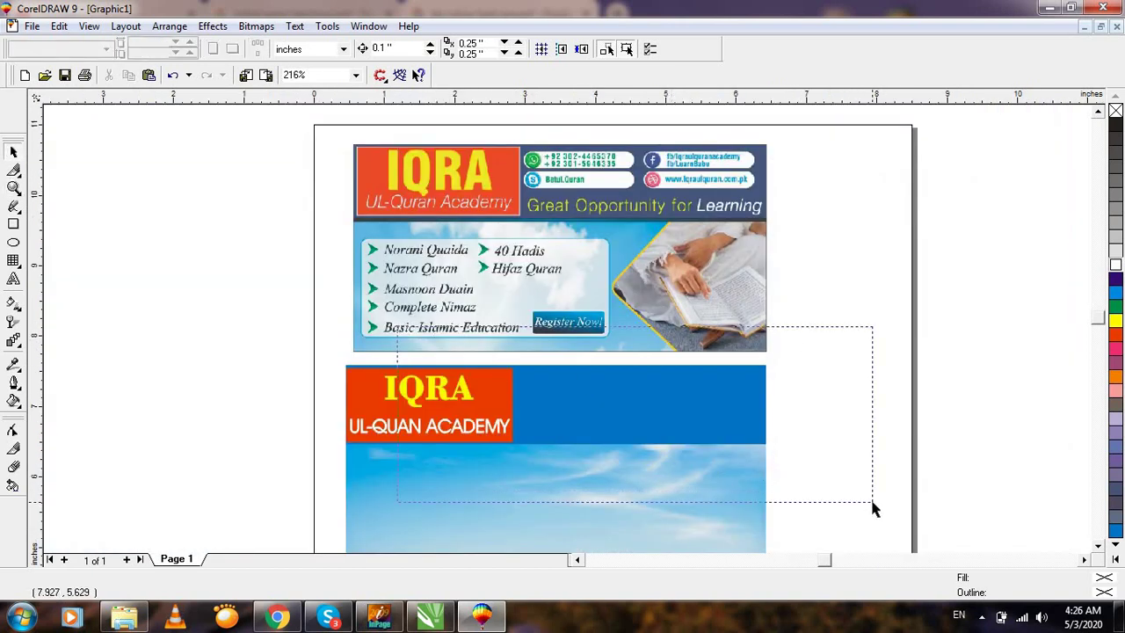
{"action": "left_click_drag", "start_coordinate": [873, 507], "coordinate": [875, 505]}
{"action": "key", "text": "F3"}
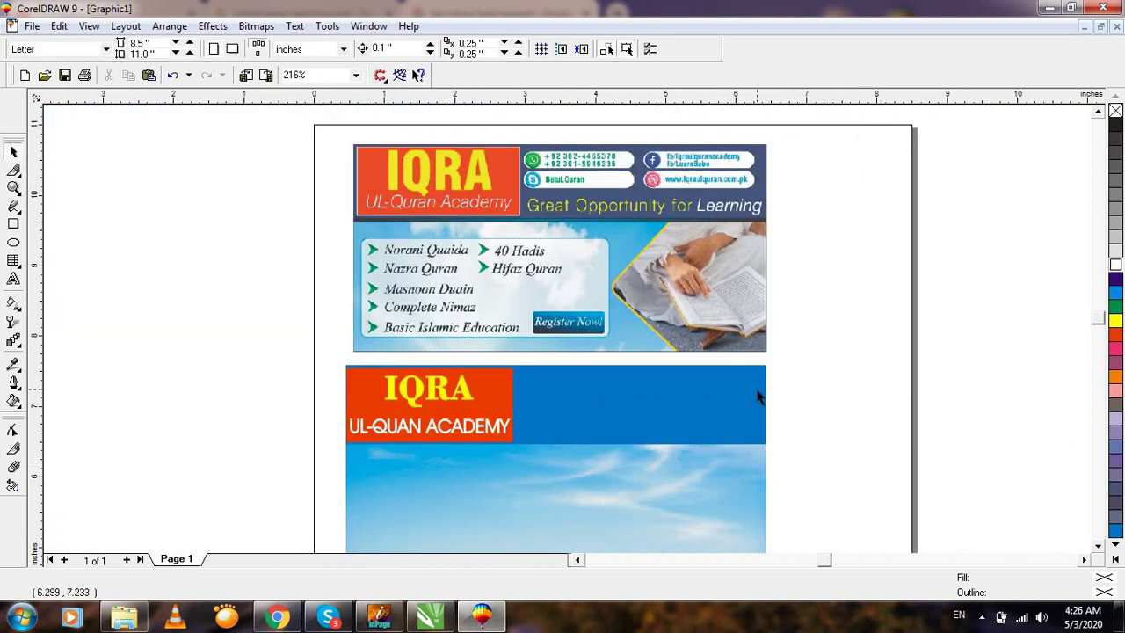
Draw a rectangle in the blue band beside IQRA with white fill and outline.
{"action": "left_click", "coordinate": [15, 225]}
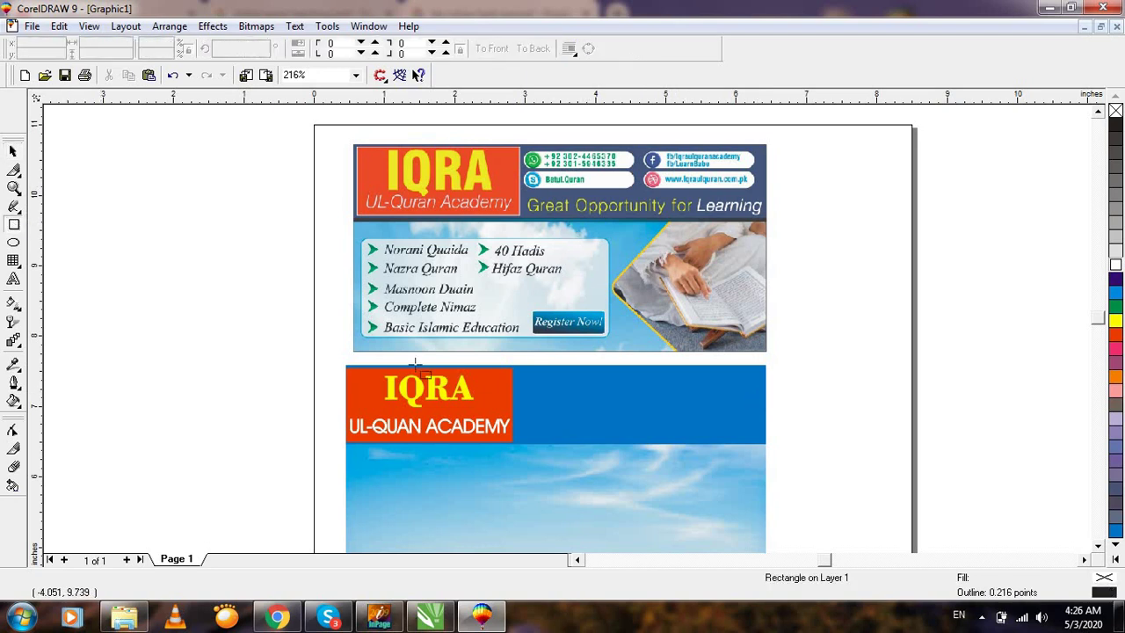
{"action": "left_click_drag", "start_coordinate": [516, 374], "coordinate": [625, 403]}
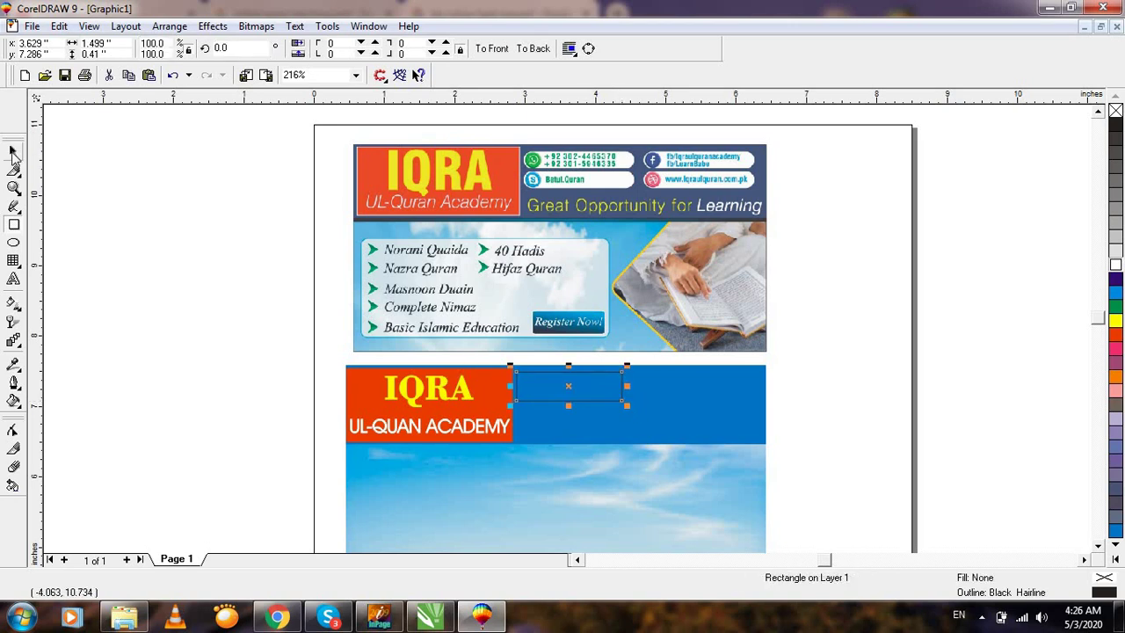
{"action": "left_click", "coordinate": [13, 187]}
{"action": "left_click_drag", "start_coordinate": [457, 349], "coordinate": [732, 431]}
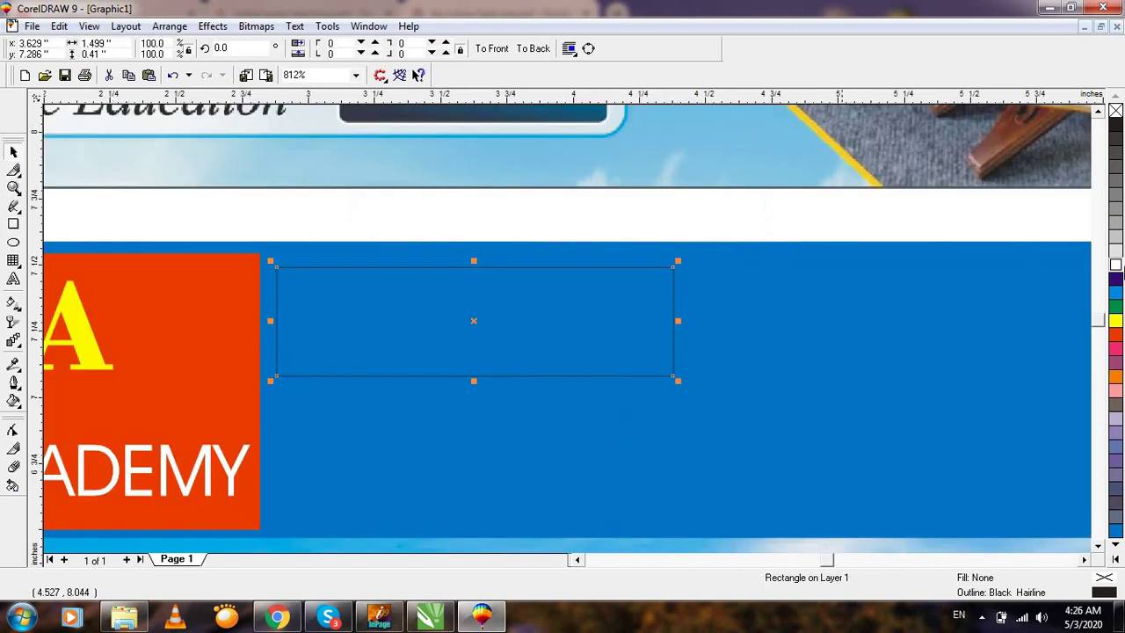
{"action": "left_click", "coordinate": [1115, 265]}
{"action": "right_click", "coordinate": [1116, 265]}
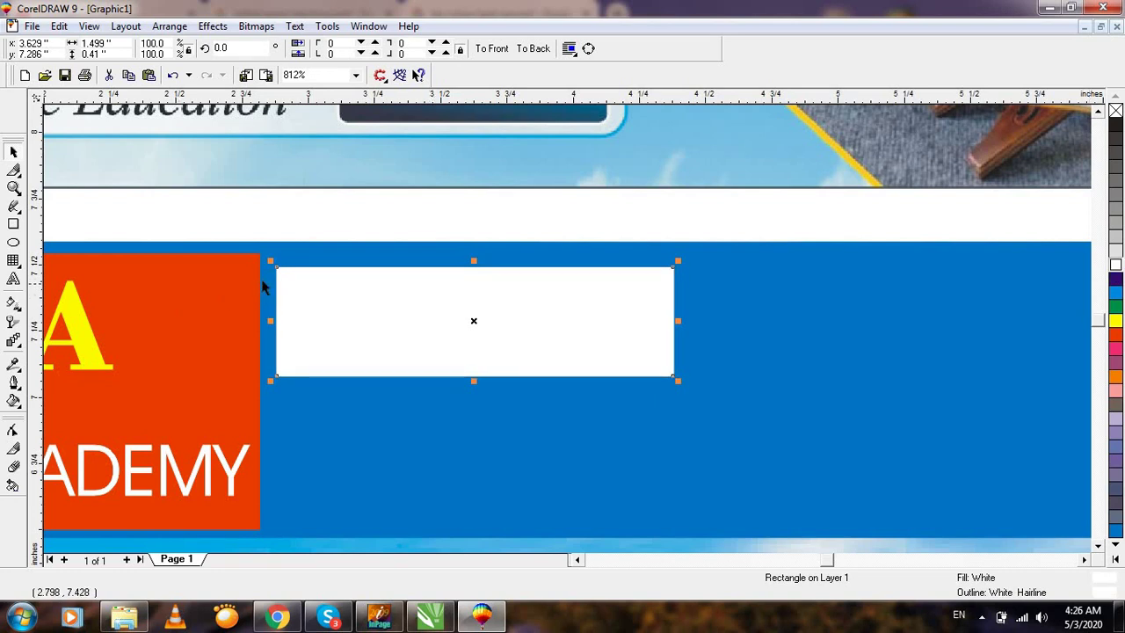
Round the rectangle's corners into a pill about 1.499 by 0.41 inches.
{"action": "key", "text": "F10"}
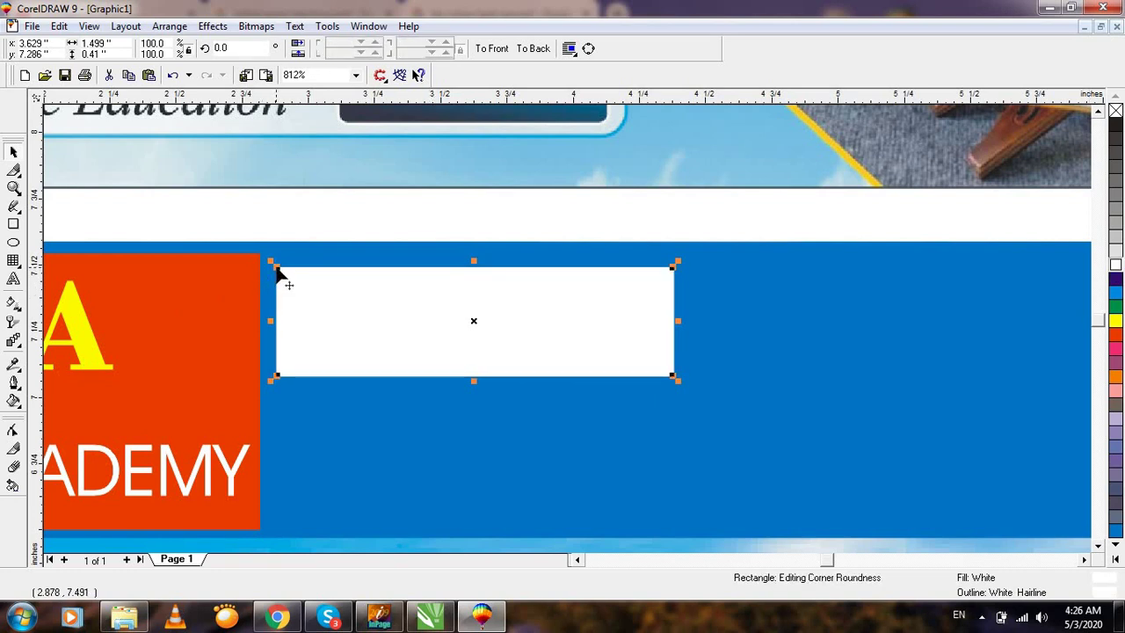
{"action": "left_click_drag", "start_coordinate": [278, 273], "coordinate": [289, 251]}
{"action": "key", "text": "Escape"}
{"action": "key", "text": "F4"}
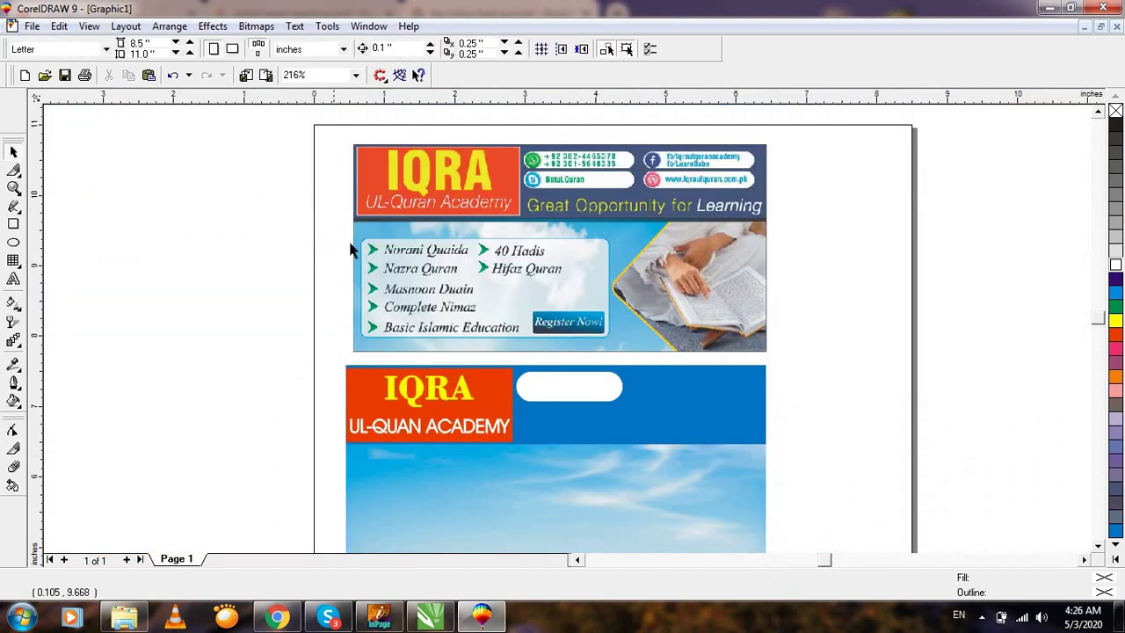
Duplicate the white pill to the right and widen it to about 1.651 inches.
{"action": "left_click", "coordinate": [578, 391]}
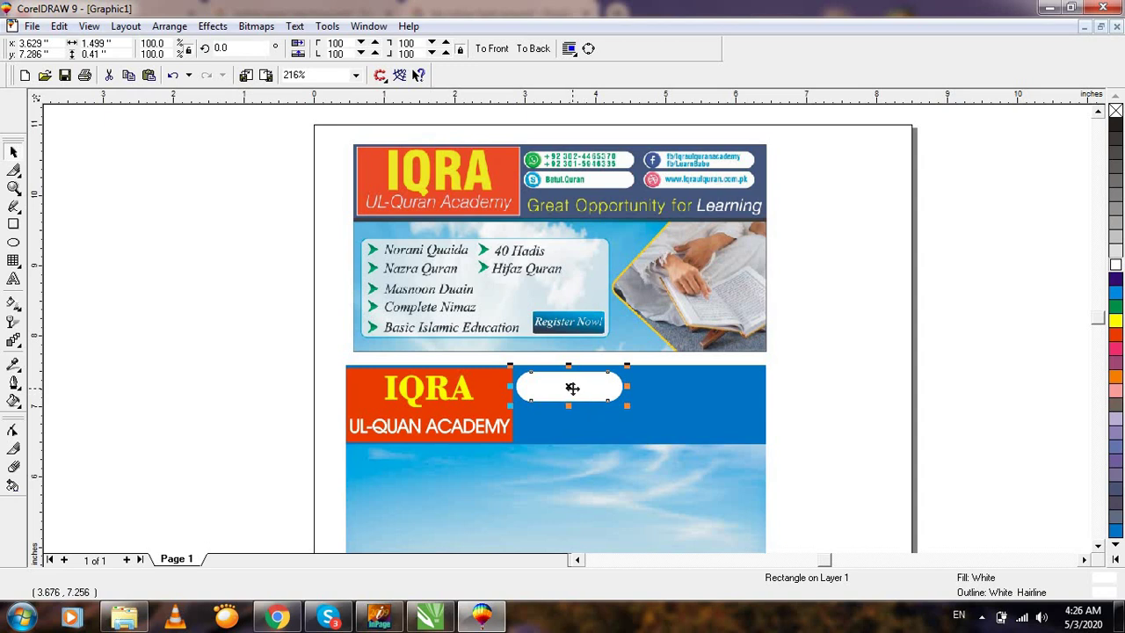
{"action": "left_click_drag", "start_coordinate": [572, 387], "coordinate": [699, 392]}
{"action": "left_click", "coordinate": [609, 393]}
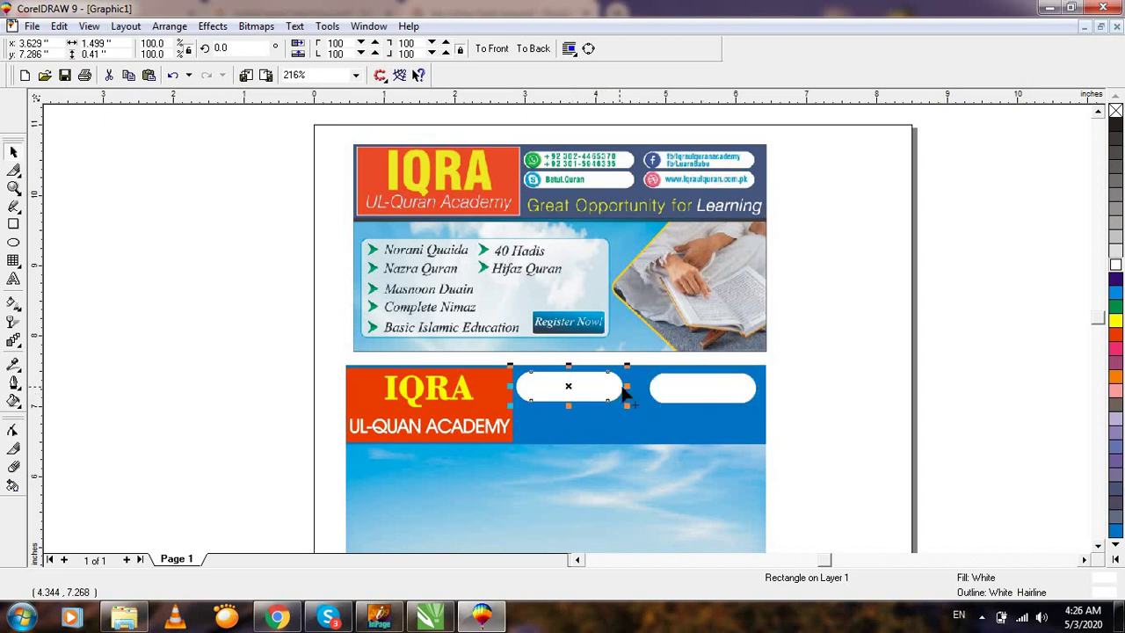
{"action": "left_click", "coordinate": [677, 388]}
{"action": "key", "text": "Delete"}
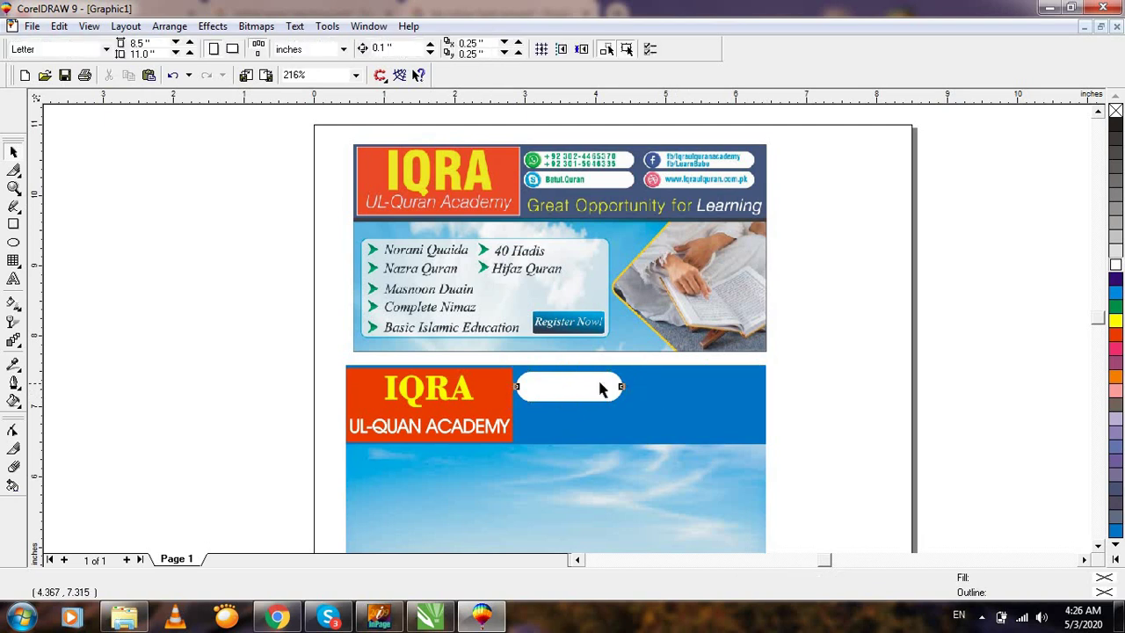
{"action": "left_click", "coordinate": [603, 385]}
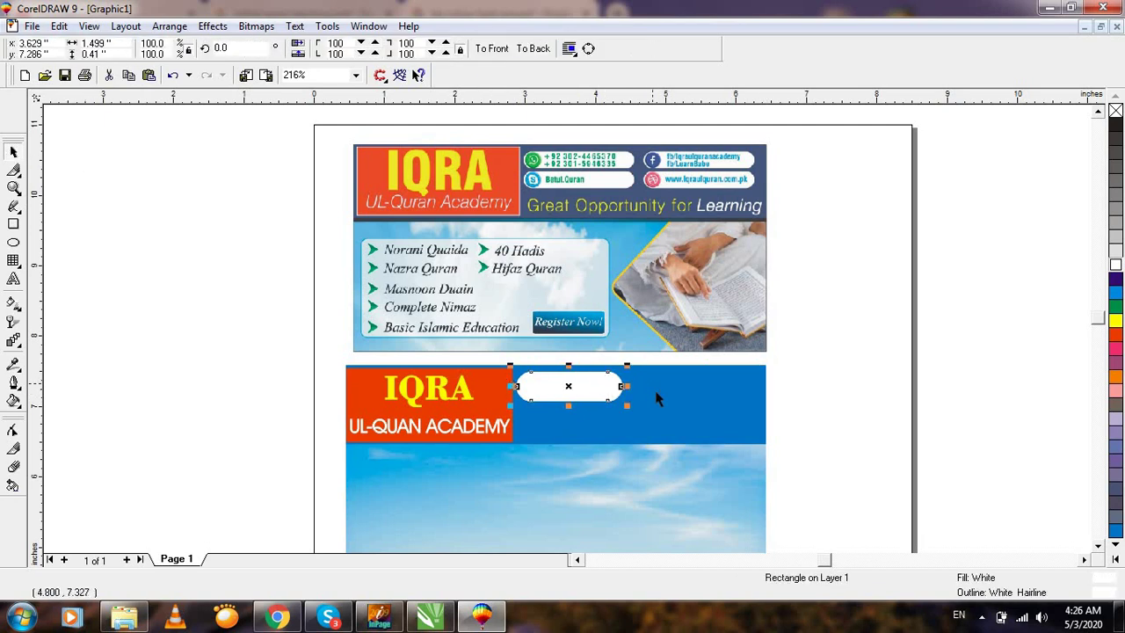
{"action": "left_click_drag", "start_coordinate": [626, 387], "coordinate": [700, 387]}
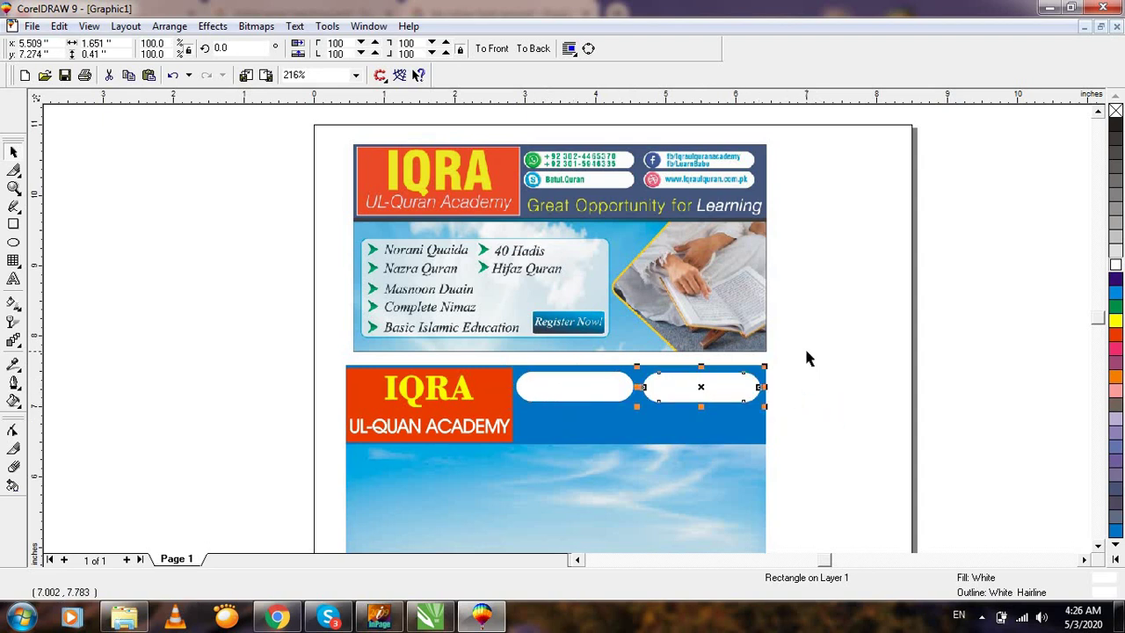
Copy the top row of pills down to form a second row of two.
{"action": "left_click_drag", "start_coordinate": [806, 352], "coordinate": [516, 425]}
{"action": "left_click_drag", "start_coordinate": [641, 389], "coordinate": [640, 431]}
{"action": "left_click", "coordinate": [886, 398]}
{"action": "key", "text": "F2"}
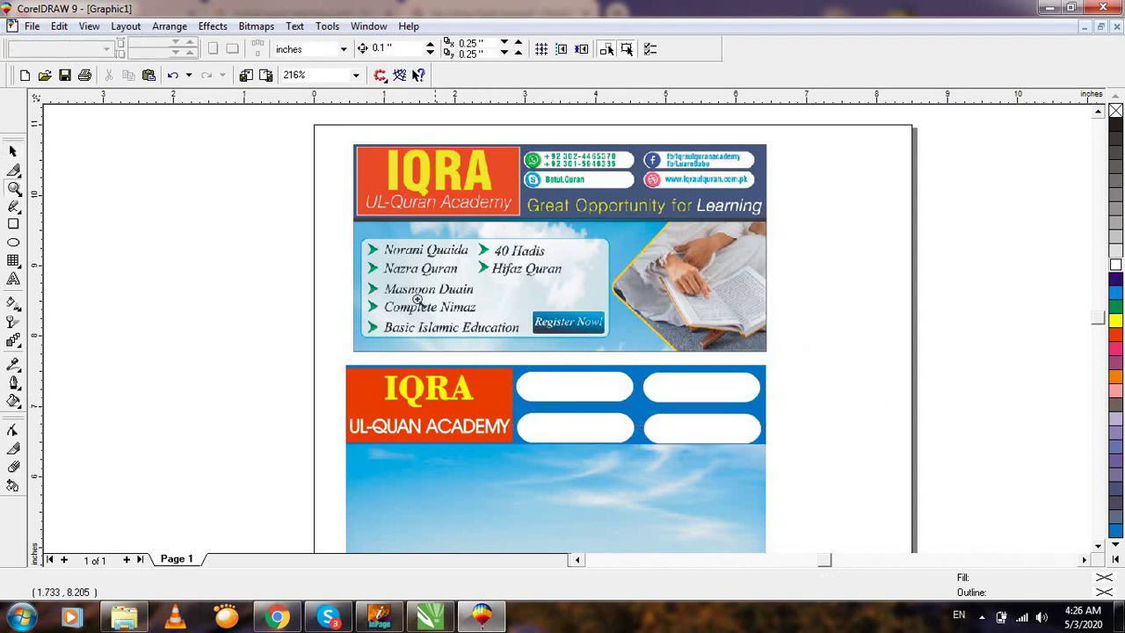
{"action": "left_click", "coordinate": [743, 457]}
{"action": "key", "text": "F3"}
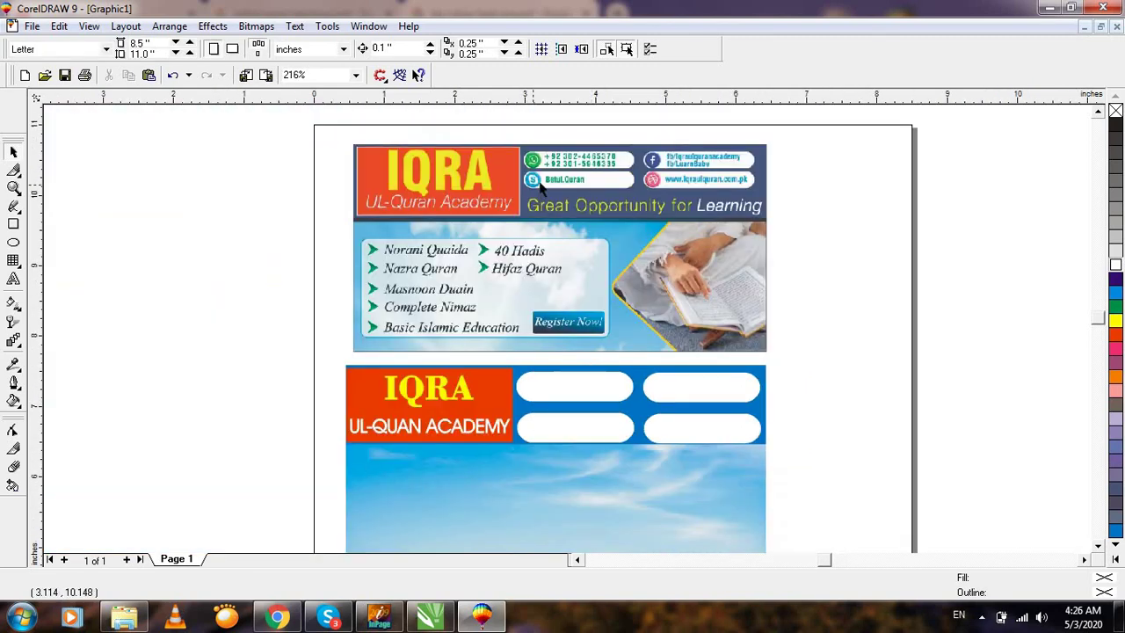
Bring the WhatsApp image from the desktop into the drawing.
{"action": "left_click", "coordinate": [1050, 9]}
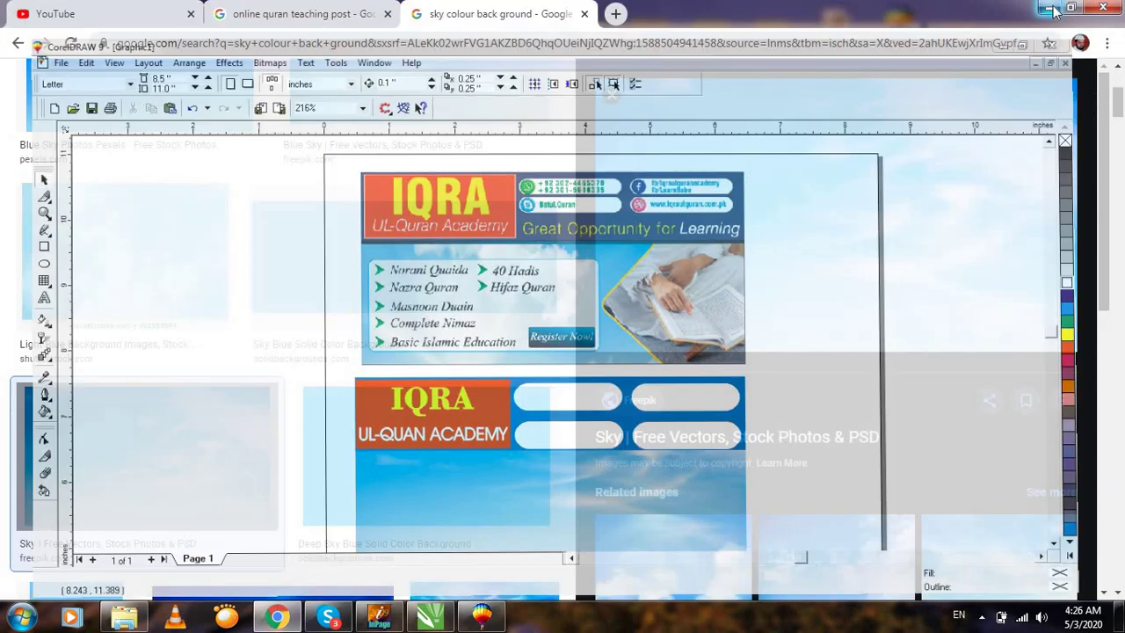
{"action": "left_click", "coordinate": [1052, 11]}
{"action": "left_click", "coordinate": [1054, 12]}
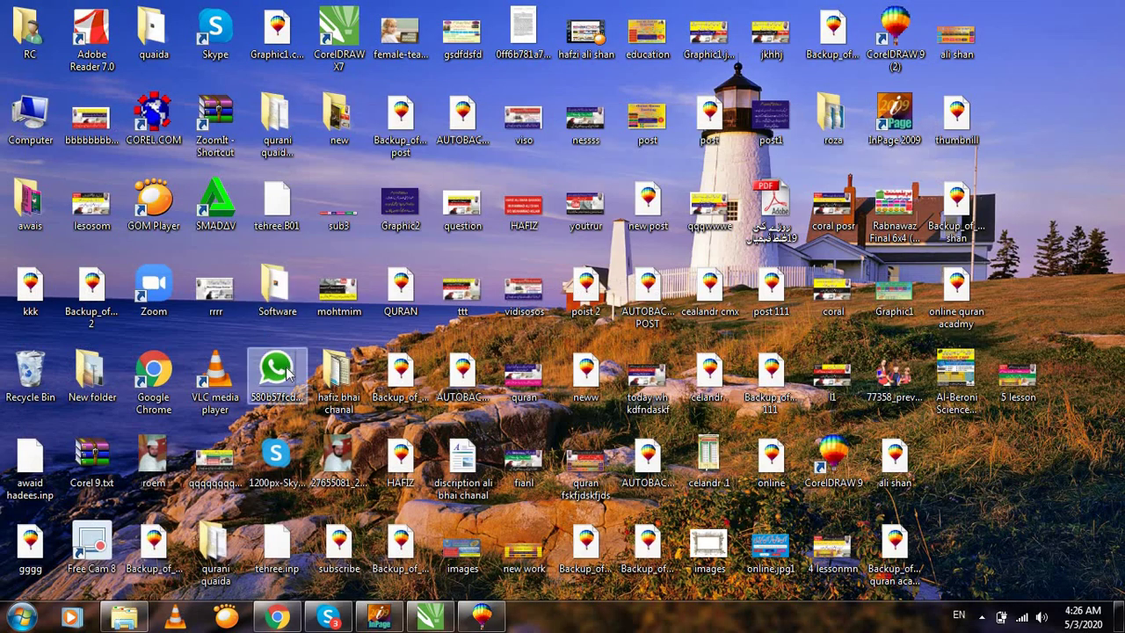
{"action": "left_click_drag", "start_coordinate": [276, 371], "coordinate": [489, 448]}
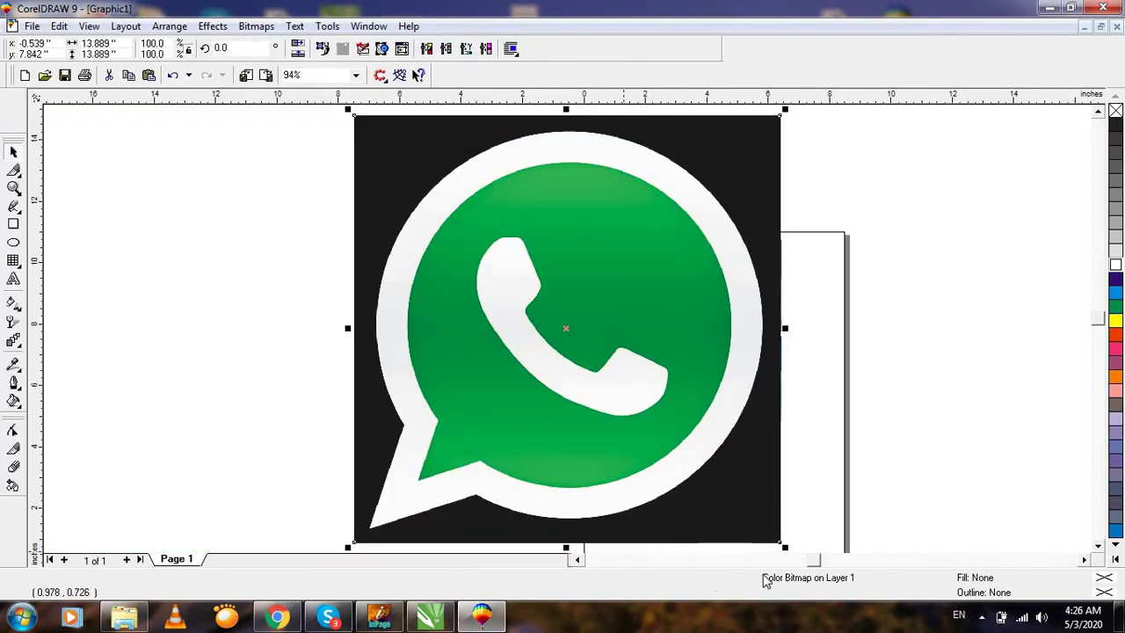
Scale the WhatsApp logo to about 0.279 inches and place it in the top-left pill.
{"action": "left_click_drag", "start_coordinate": [784, 547], "coordinate": [376, 202]}
{"action": "left_click_drag", "start_coordinate": [363, 126], "coordinate": [734, 370]}
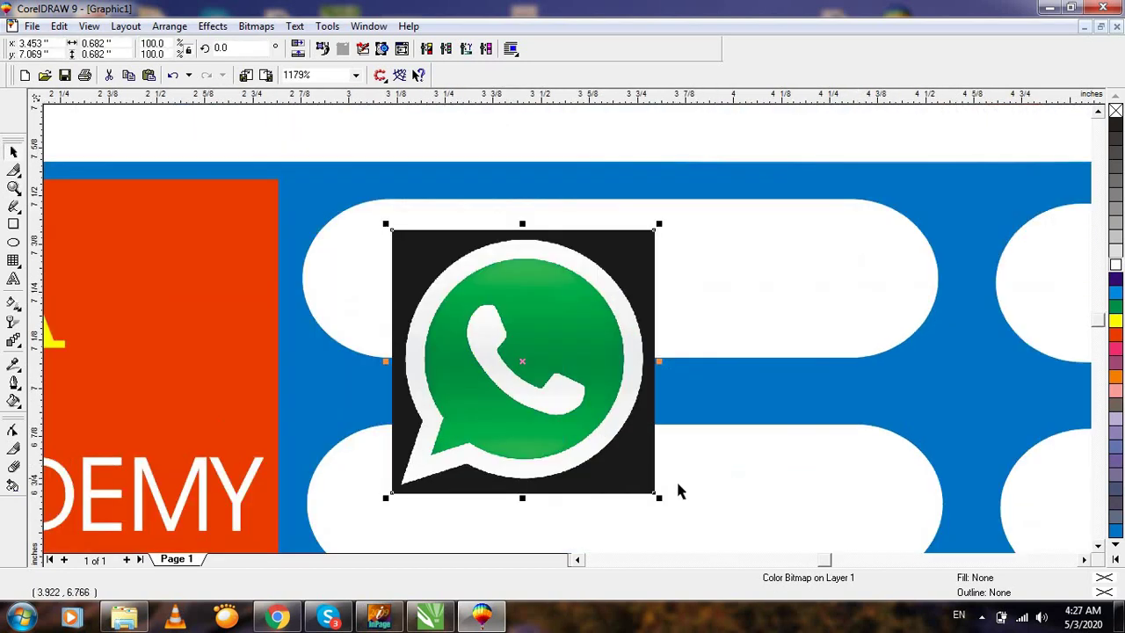
{"action": "left_click_drag", "start_coordinate": [661, 497], "coordinate": [515, 351]}
{"action": "left_click_drag", "start_coordinate": [466, 305], "coordinate": [416, 297]}
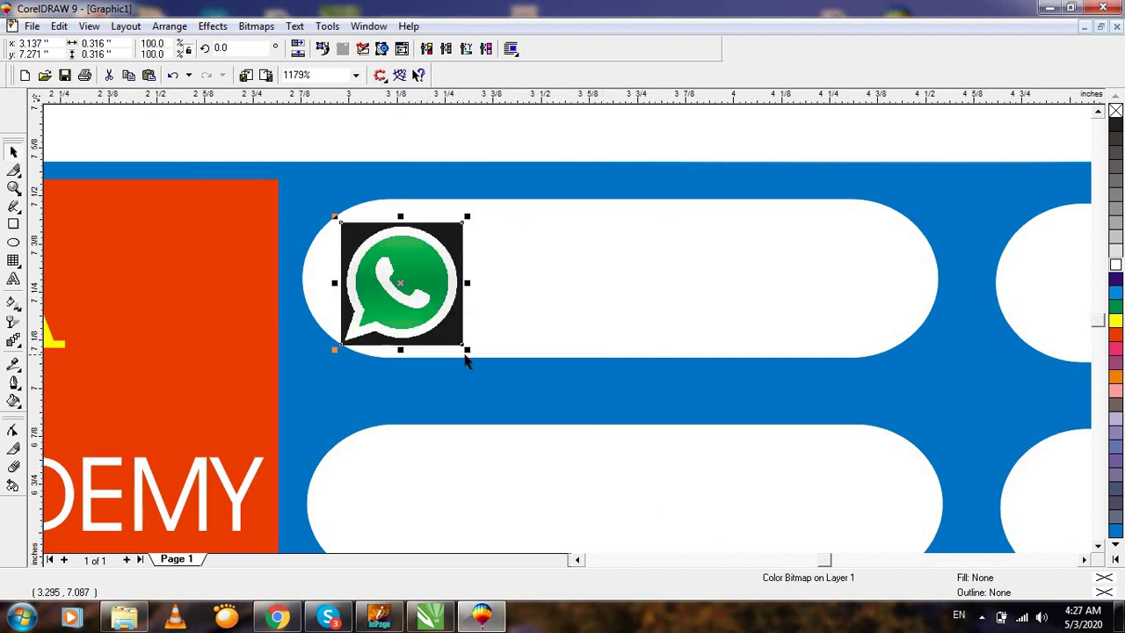
{"action": "left_click_drag", "start_coordinate": [462, 348], "coordinate": [442, 332]}
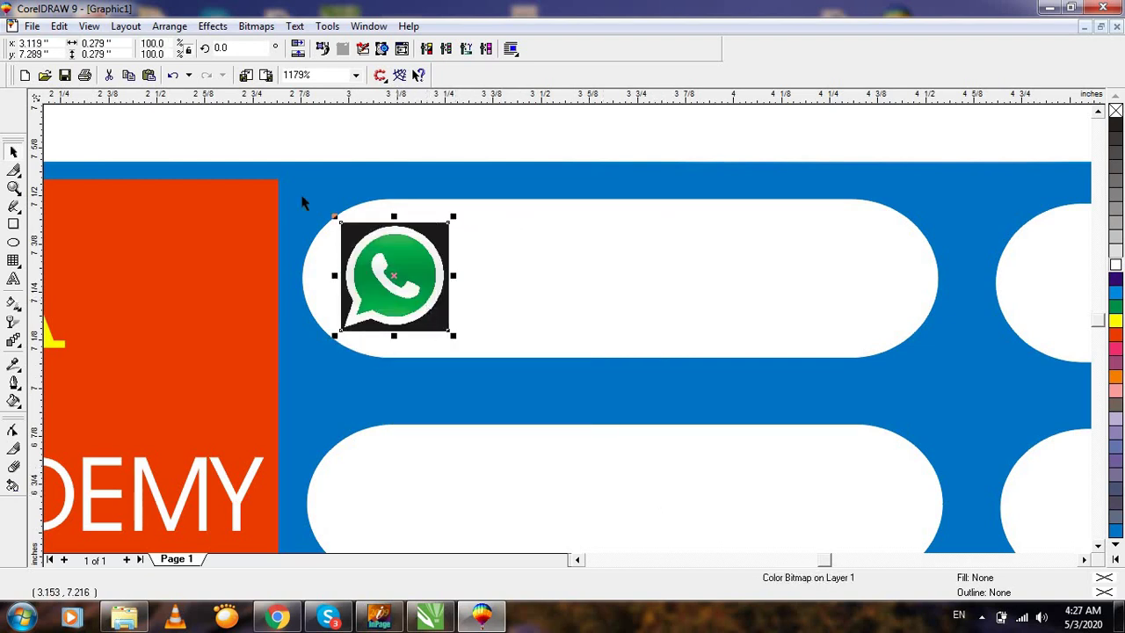
{"action": "key", "text": "F8"}
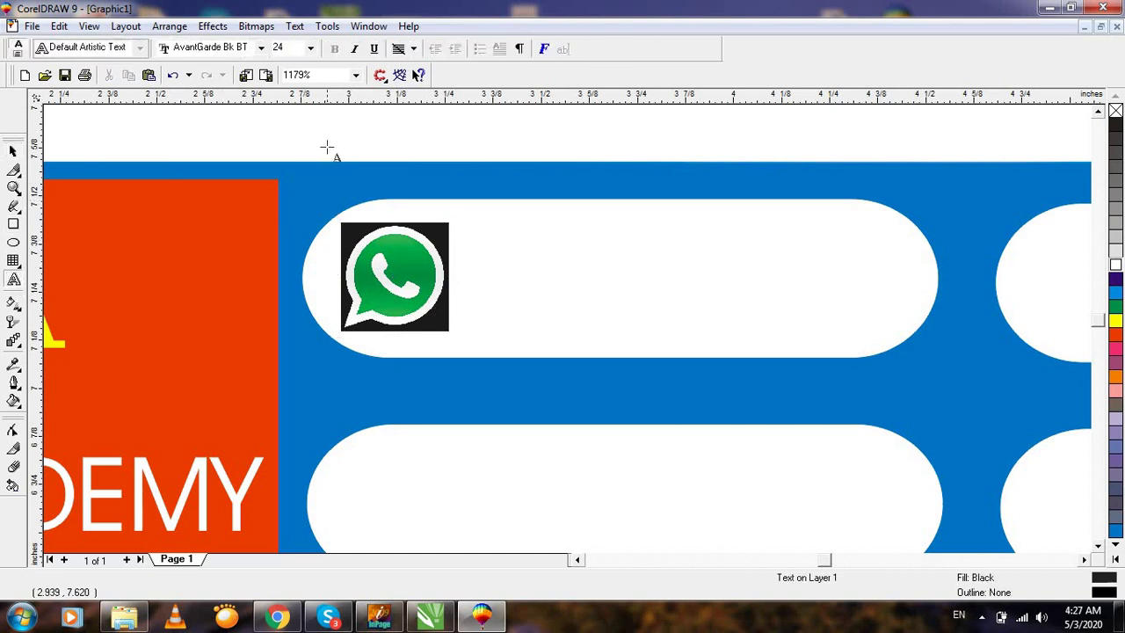
Type the WhatsApp phone number and shrink it to about 11 pt.
{"action": "left_click", "coordinate": [328, 146]}
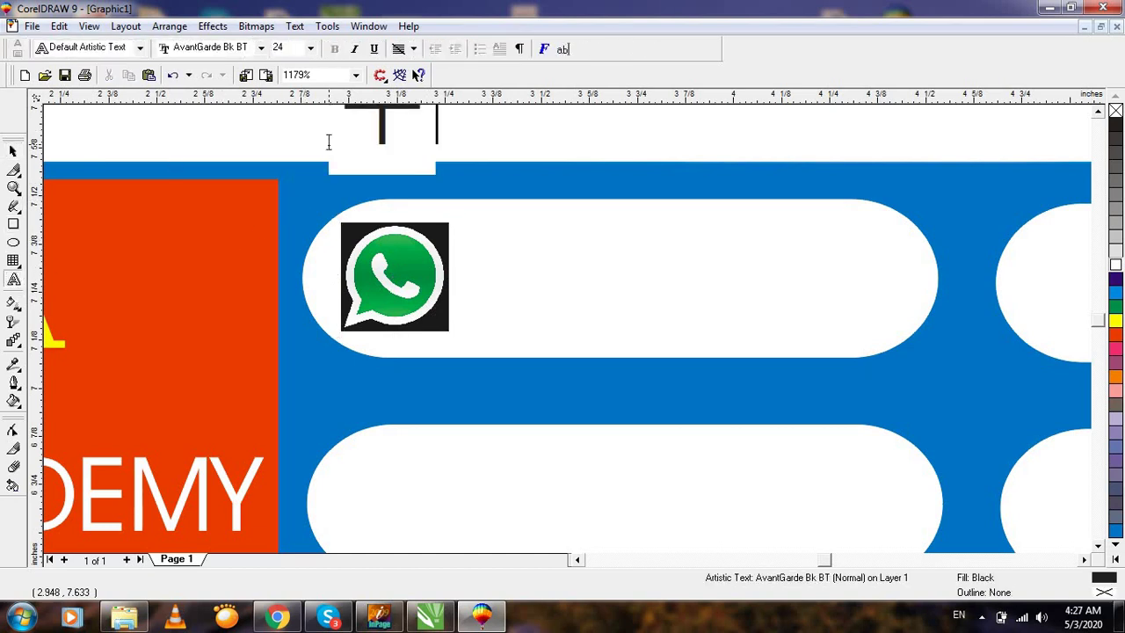
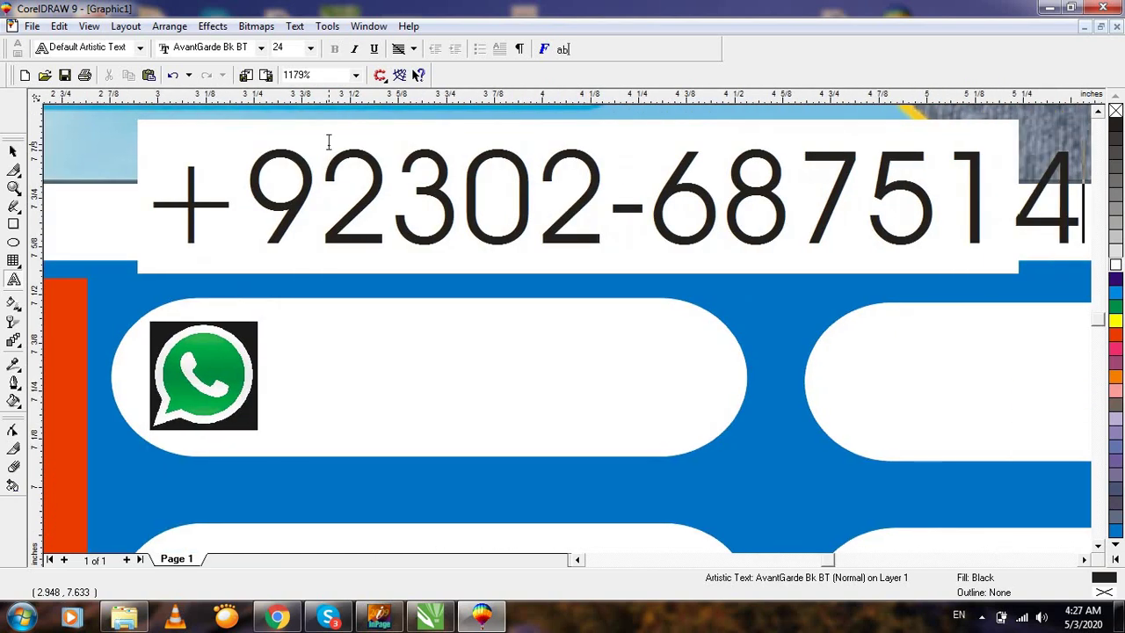
{"action": "key", "text": "F3"}
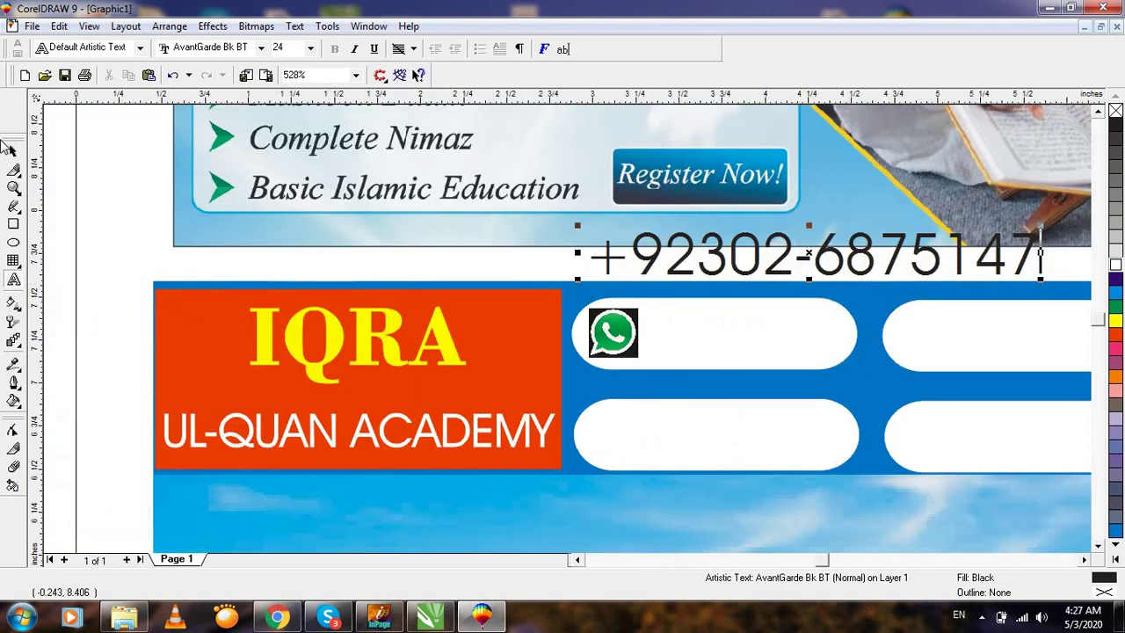
{"action": "left_click", "coordinate": [12, 152]}
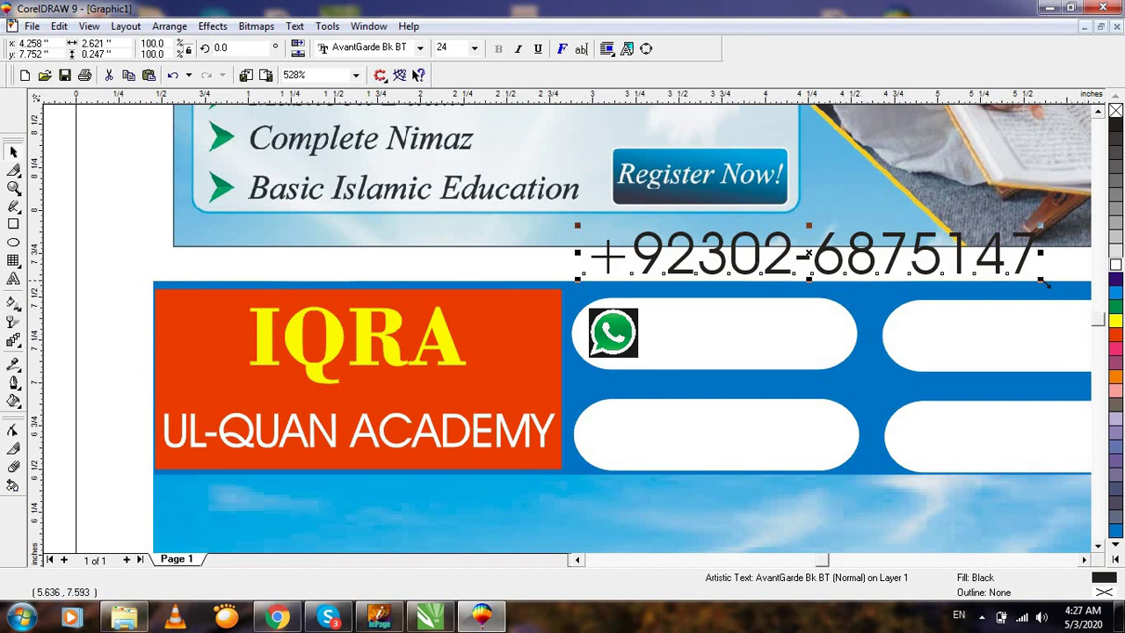
{"action": "left_click_drag", "start_coordinate": [1046, 283], "coordinate": [793, 254]}
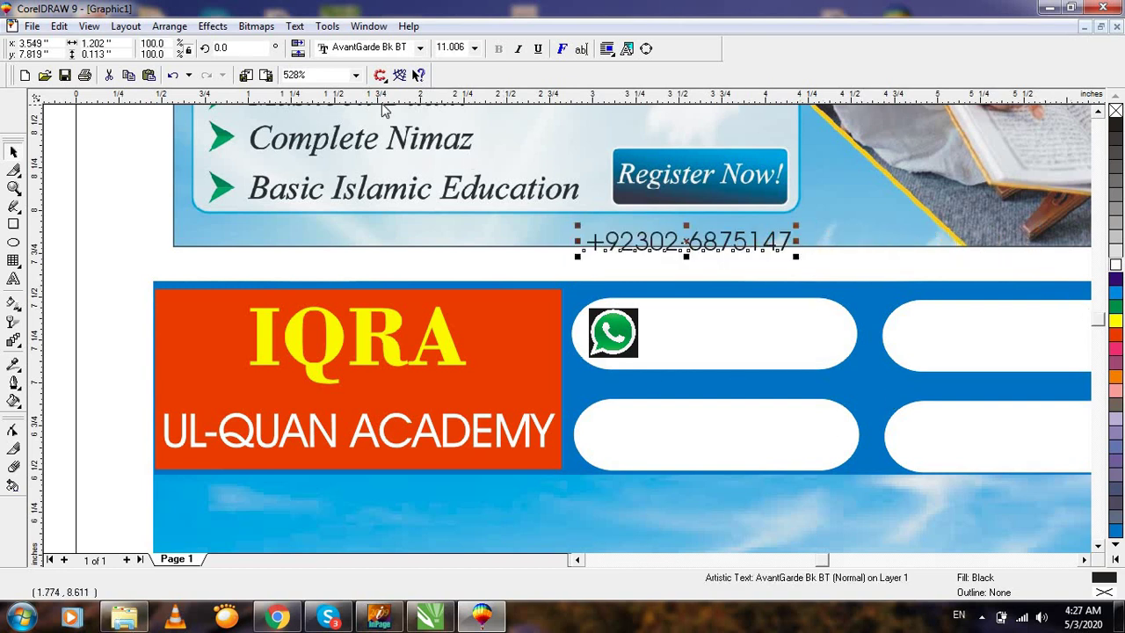
Set the phone number's font to Arial Bold.
{"action": "left_click", "coordinate": [377, 49]}
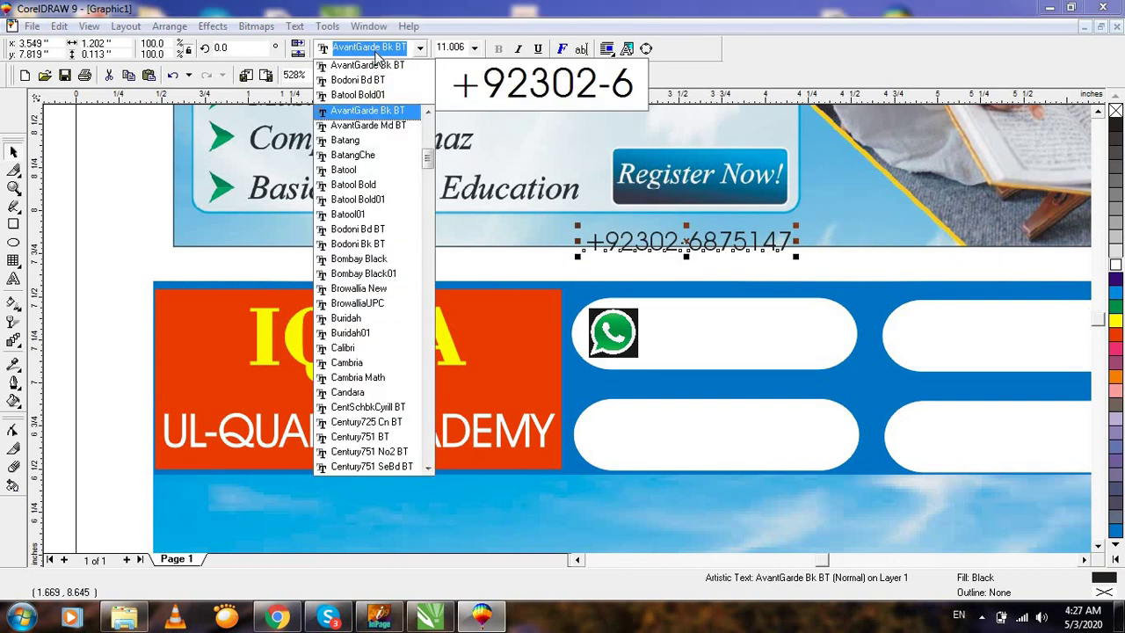
{"action": "type", "text": "Arial"}
{"action": "key", "text": "Return"}
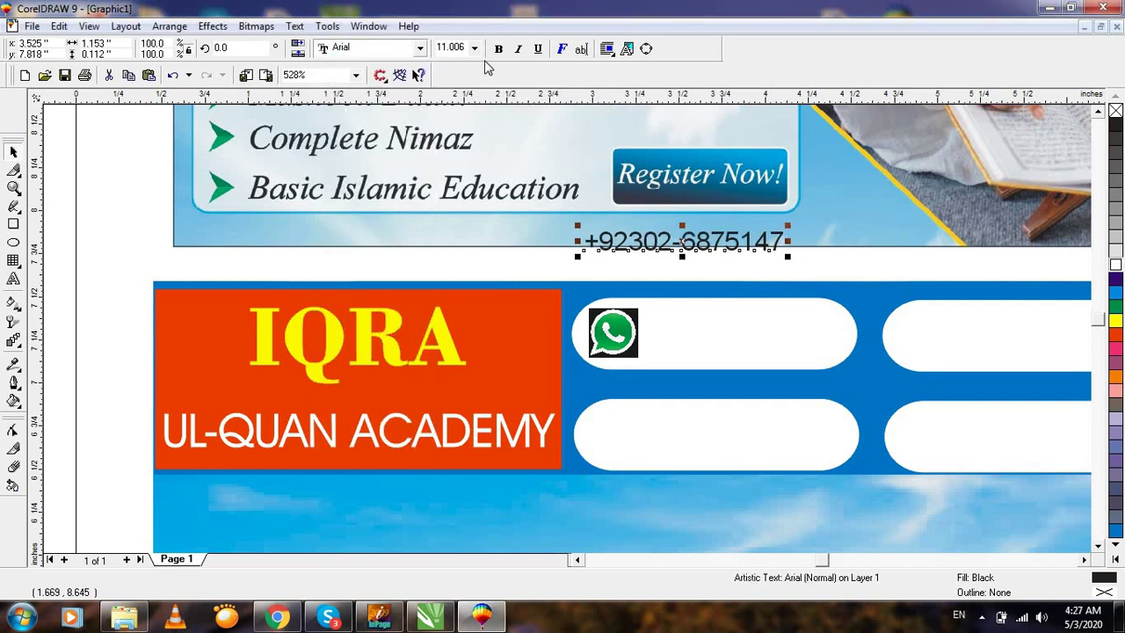
{"action": "left_click", "coordinate": [498, 49]}
Move the number into the WhatsApp pill and place a second copy below it.
{"action": "left_click_drag", "start_coordinate": [684, 246], "coordinate": [748, 329]}
{"action": "key", "text": "z"}
{"action": "left_click_drag", "start_coordinate": [570, 286], "coordinate": [918, 399]}
{"action": "left_click_drag", "start_coordinate": [621, 326], "coordinate": [624, 400]}
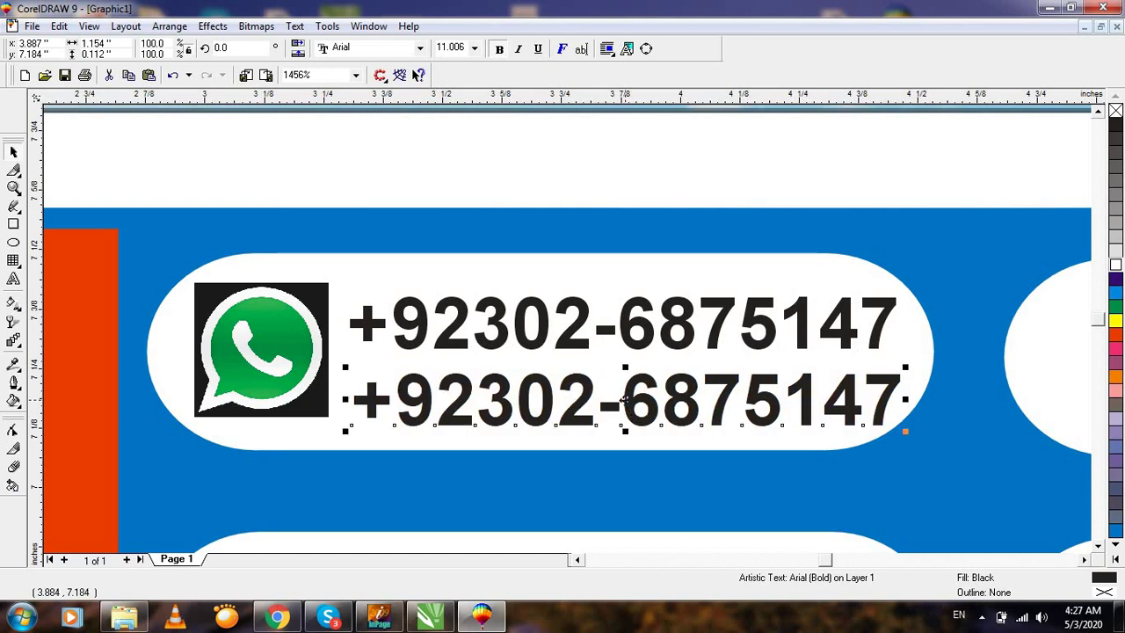
{"action": "key", "text": "F3"}
{"action": "left_click", "coordinate": [879, 372]}
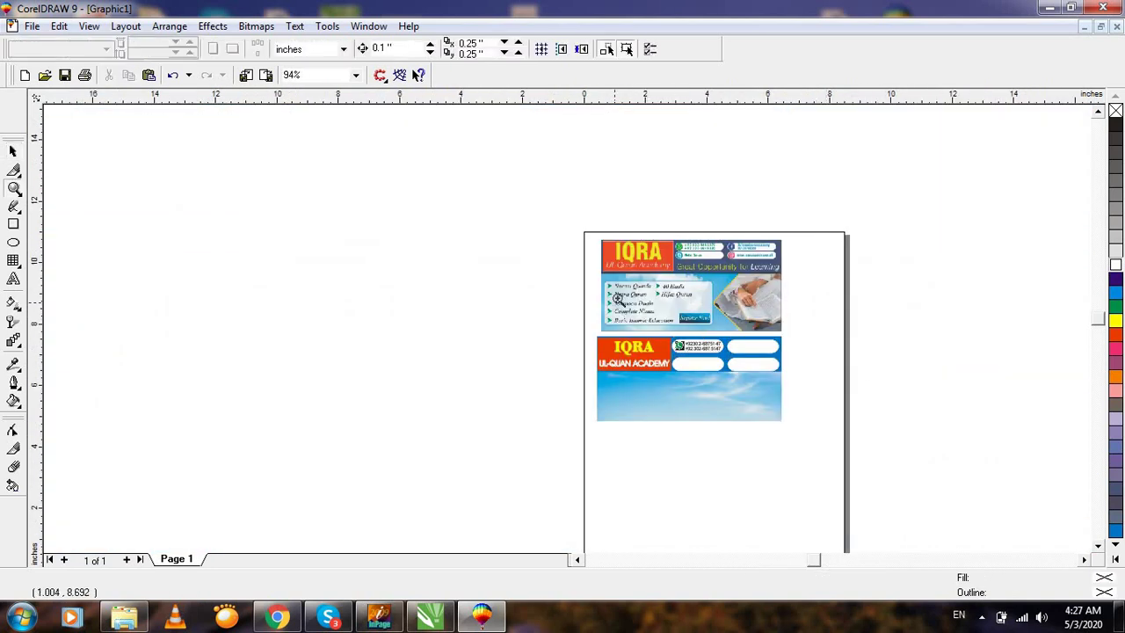
Copy the WhatsApp logo into the remaining pill so all four have one.
{"action": "key", "text": "z"}
{"action": "left_click_drag", "start_coordinate": [826, 407], "coordinate": [614, 298]}
{"action": "key", "text": "F3"}
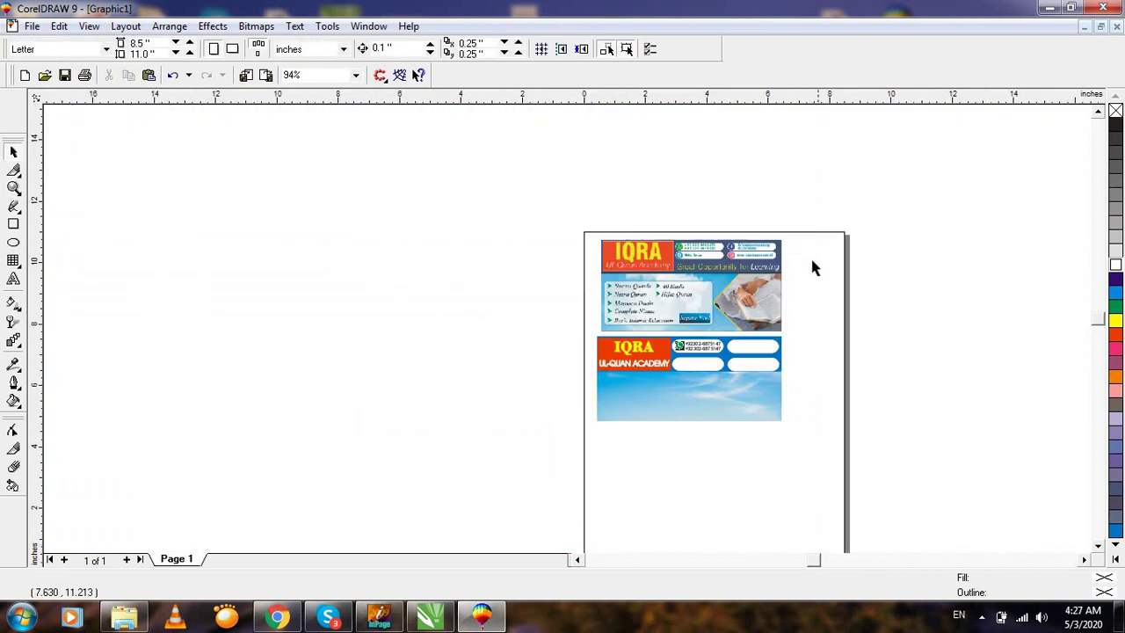
{"action": "key", "text": "z"}
{"action": "left_click_drag", "start_coordinate": [618, 199], "coordinate": [831, 416]}
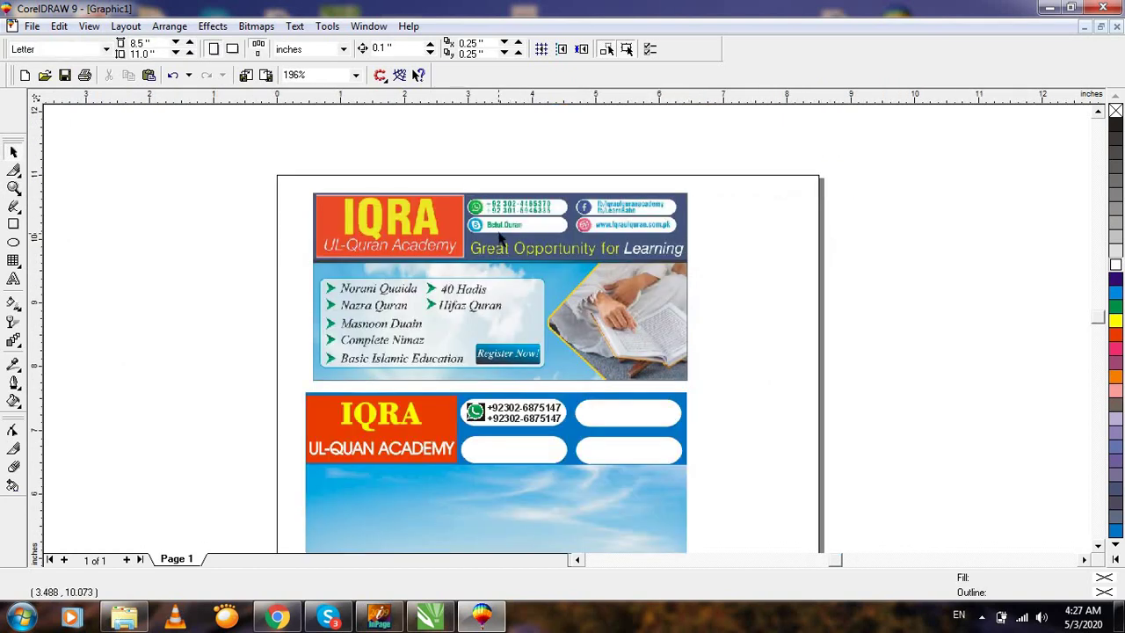
{"action": "key", "text": "z"}
{"action": "left_click_drag", "start_coordinate": [402, 353], "coordinate": [700, 498]}
{"action": "key", "text": "space"}
{"action": "left_click_drag", "start_coordinate": [367, 313], "coordinate": [367, 428]}
{"action": "left_click_drag", "start_coordinate": [366, 428], "coordinate": [722, 428]}
{"action": "key", "text": "F3"}
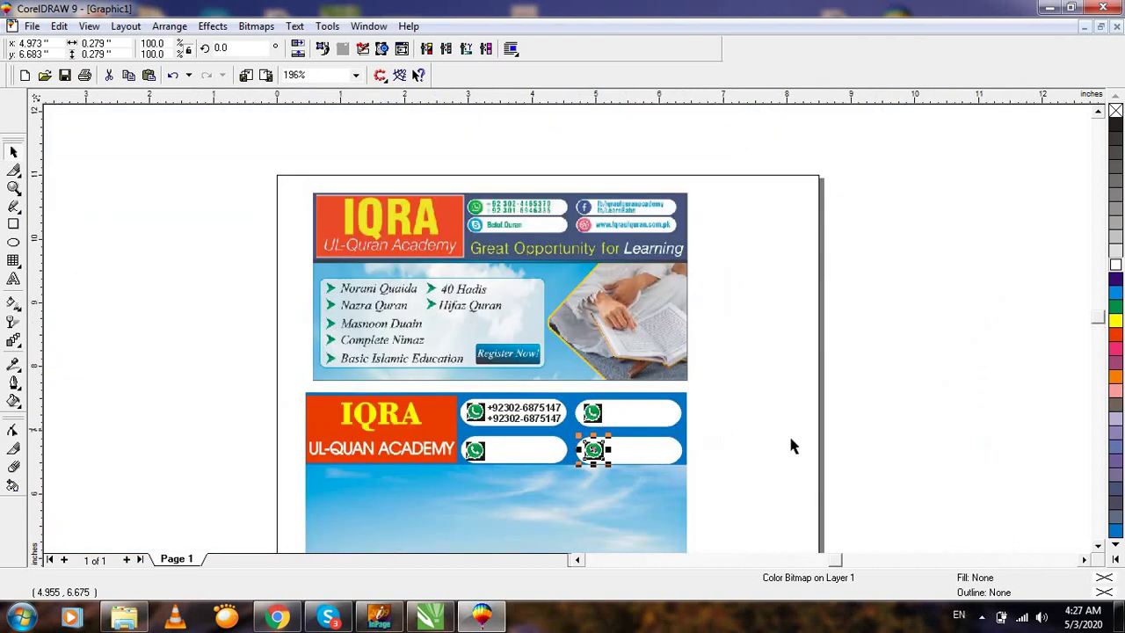
{"action": "left_click", "coordinate": [835, 410]}
Stretch the lower banner's sky background further down.
{"action": "key", "text": "F3"}
{"action": "key", "text": "z"}
{"action": "left_click_drag", "start_coordinate": [551, 307], "coordinate": [879, 472]}
{"action": "key", "text": "space"}
{"action": "left_click", "coordinate": [494, 409]}
{"action": "left_click_drag", "start_coordinate": [478, 426], "coordinate": [469, 480]}
{"action": "left_click", "coordinate": [848, 343]}
{"action": "key", "text": "F3"}
Draw a rectangle about 3.668 by 1.671 inches over the lower banner's sky area.
{"action": "key", "text": "z"}
{"action": "left_click_drag", "start_coordinate": [519, 241], "coordinate": [799, 457]}
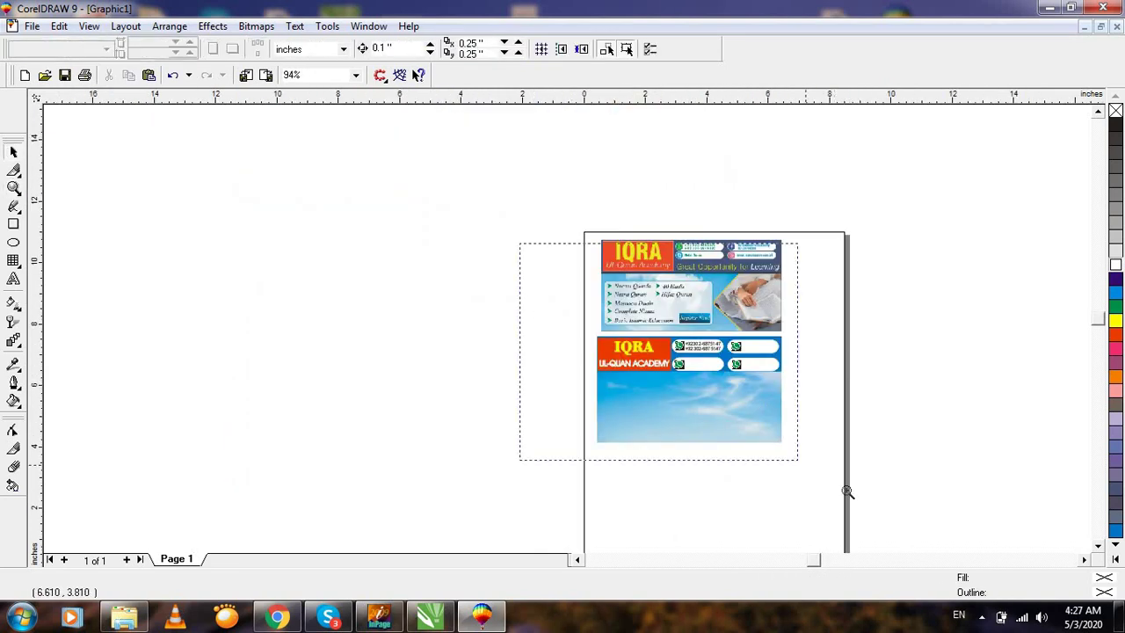
{"action": "key", "text": "space"}
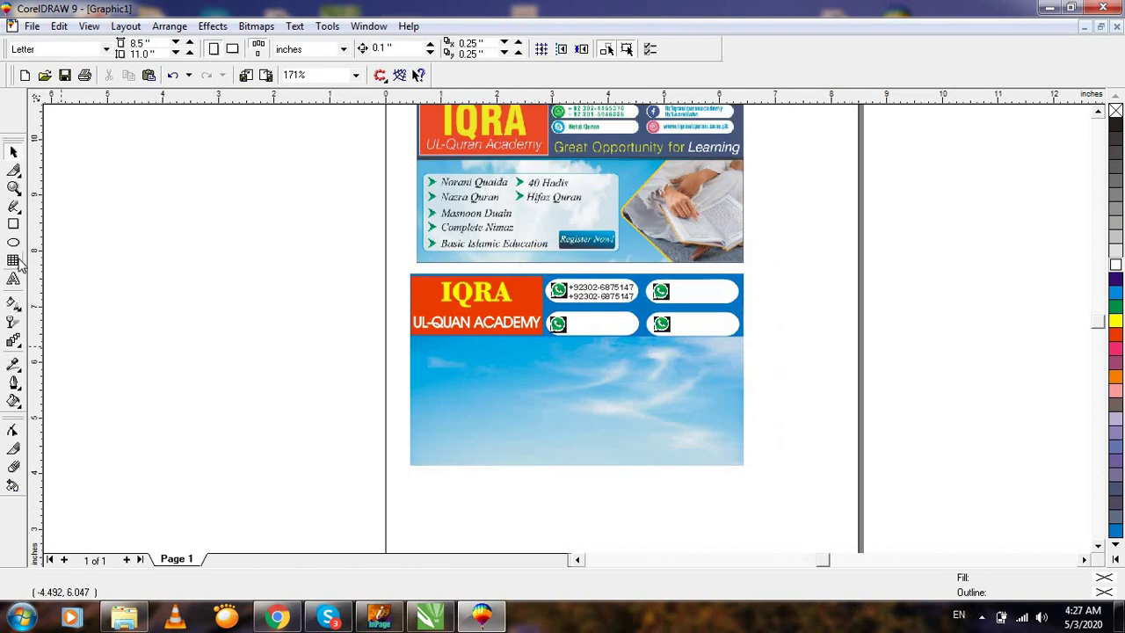
{"action": "left_click", "coordinate": [13, 224]}
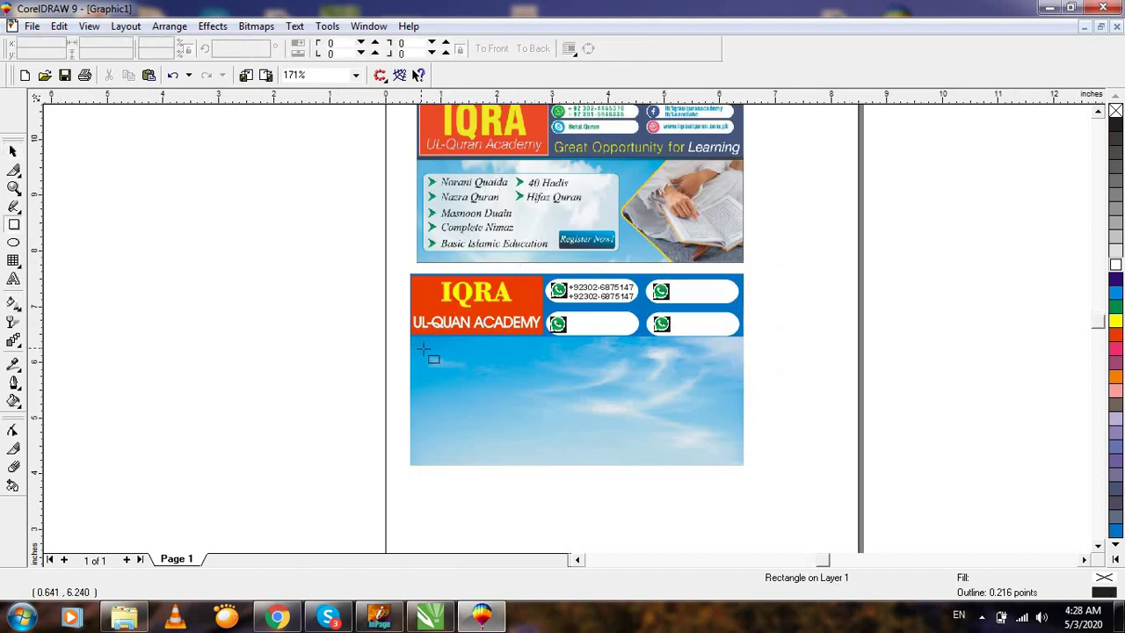
{"action": "left_click_drag", "start_coordinate": [423, 349], "coordinate": [621, 449]}
{"action": "left_click_drag", "start_coordinate": [613, 433], "coordinate": [627, 441]}
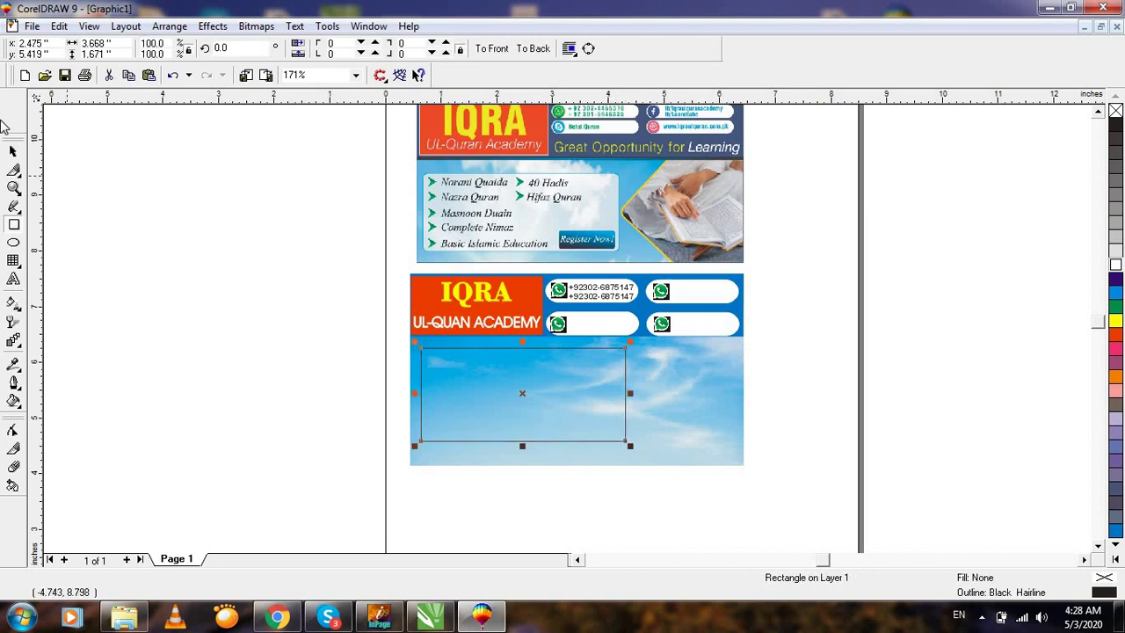
Fill the sky rectangle white and enlarge it to about 3.749 by 1.708 inches.
{"action": "left_click", "coordinate": [1116, 265]}
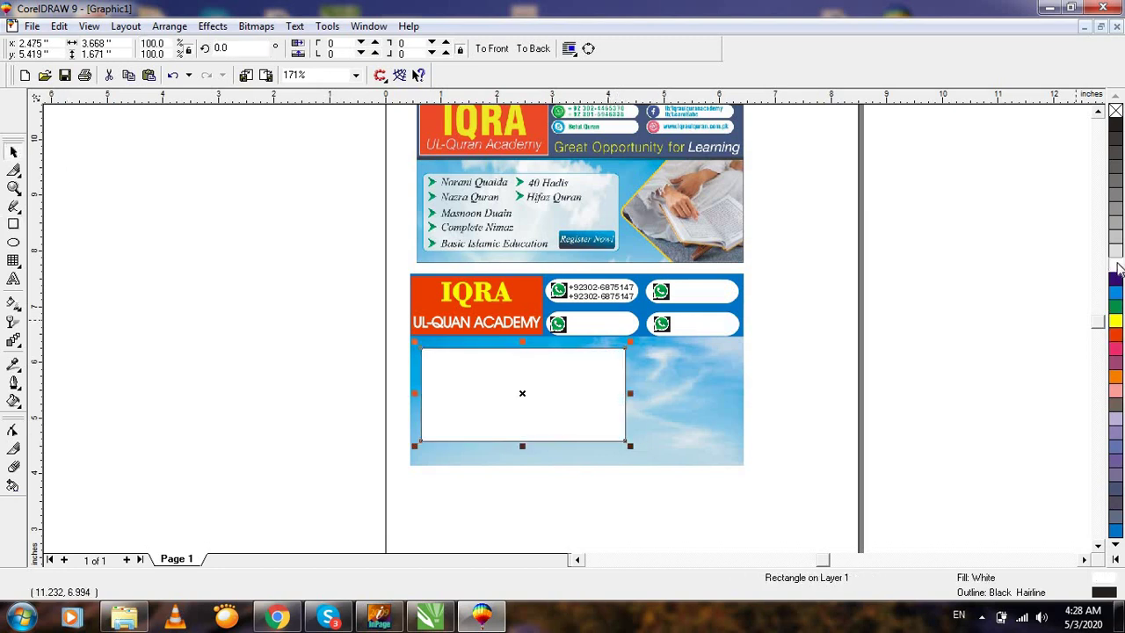
{"action": "key", "text": "F2"}
{"action": "left_click_drag", "start_coordinate": [317, 263], "coordinate": [758, 505]}
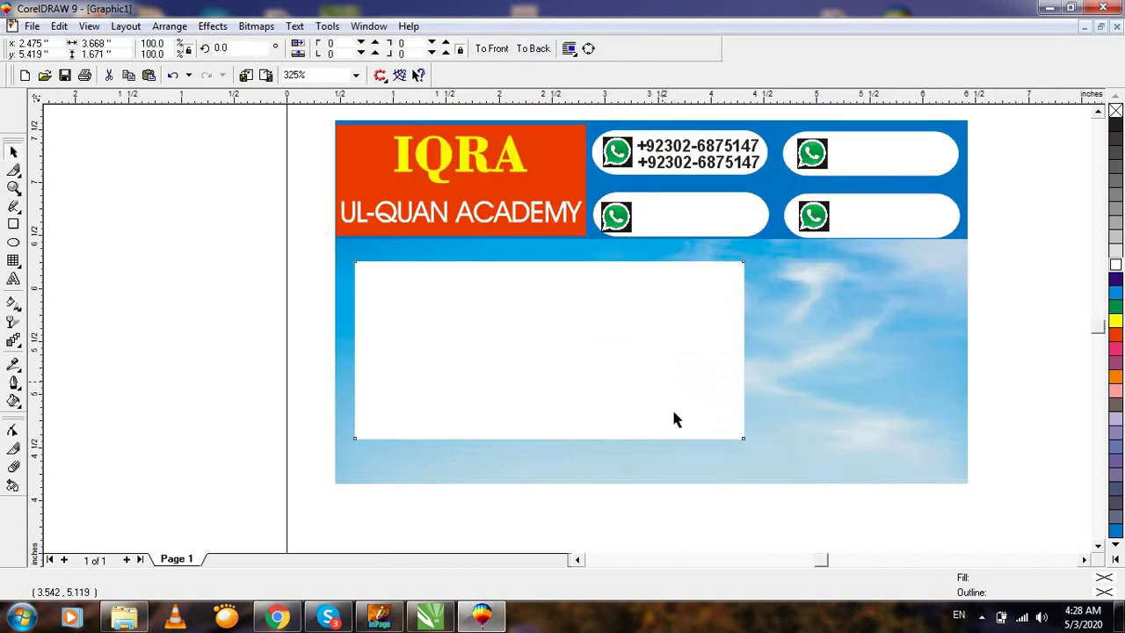
{"action": "left_click_drag", "start_coordinate": [747, 445], "coordinate": [755, 448]}
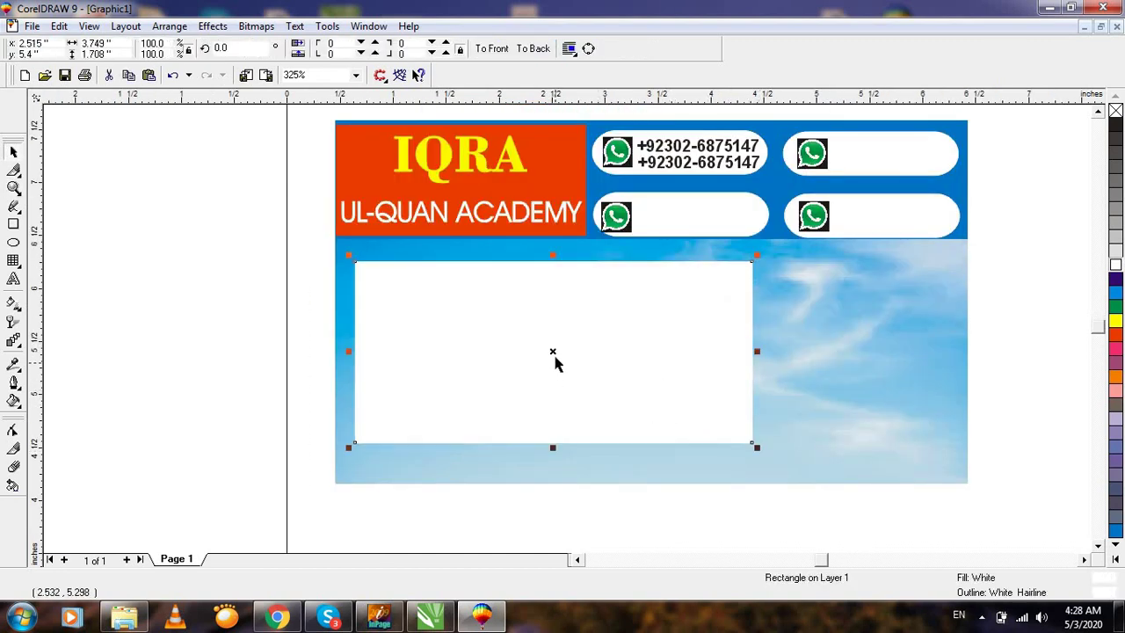
{"action": "key", "text": "F3"}
{"action": "left_click", "coordinate": [809, 328]}
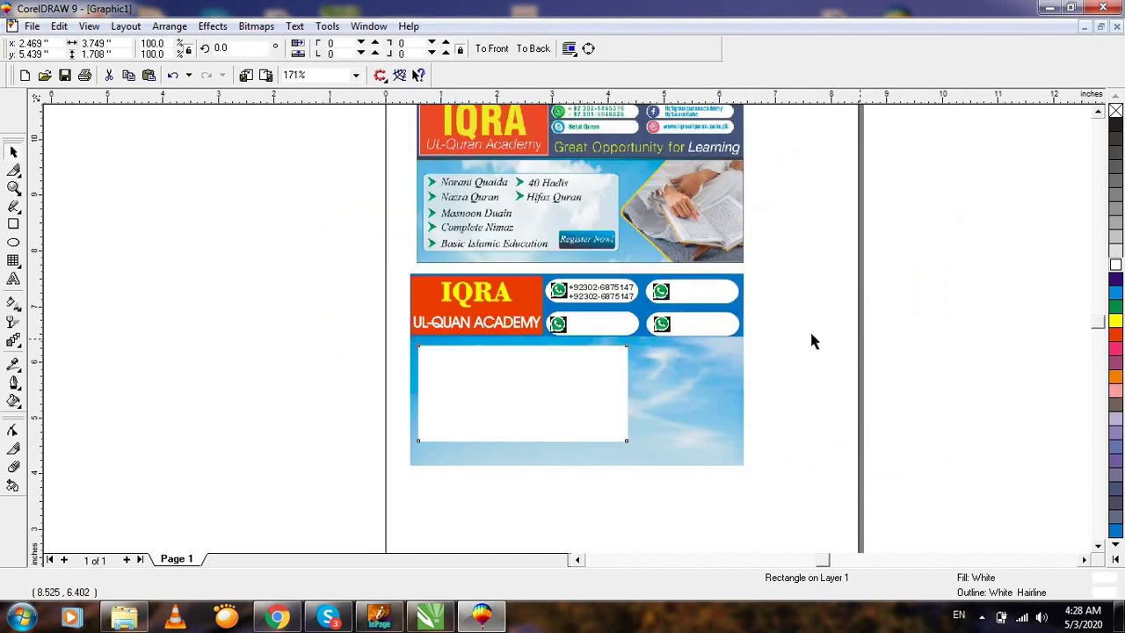
Zoom in to review the top banner's course list and the lower IQRA banner.
{"action": "left_click_drag", "start_coordinate": [380, 171], "coordinate": [622, 262]}
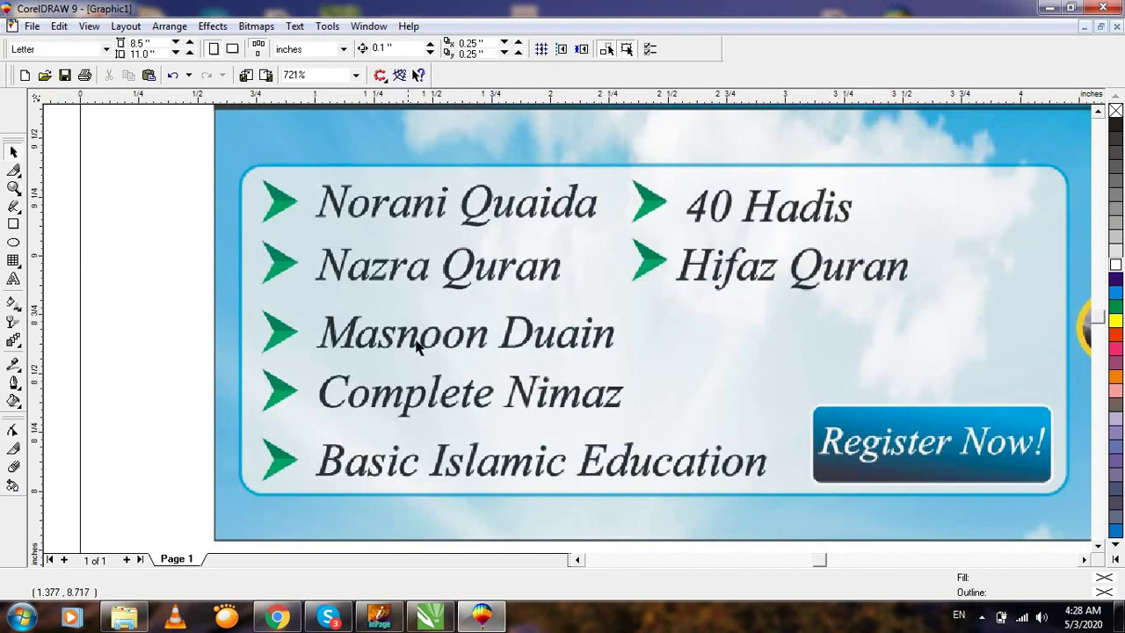
{"action": "key", "text": "F3"}
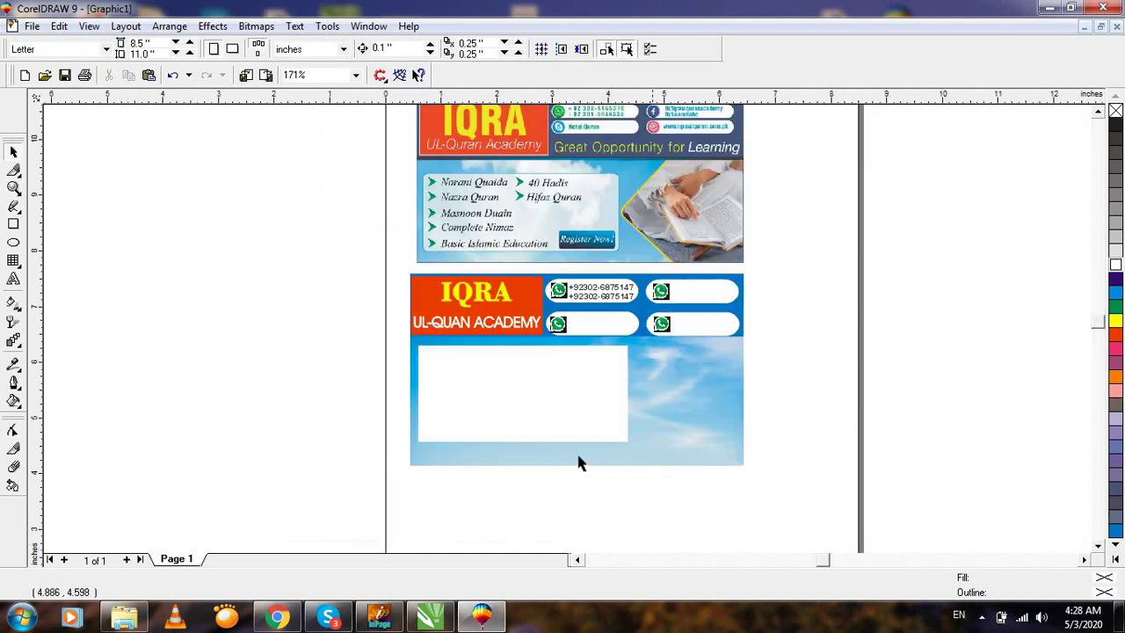
{"action": "key", "text": "F2"}
{"action": "left_click_drag", "start_coordinate": [386, 266], "coordinate": [756, 534]}
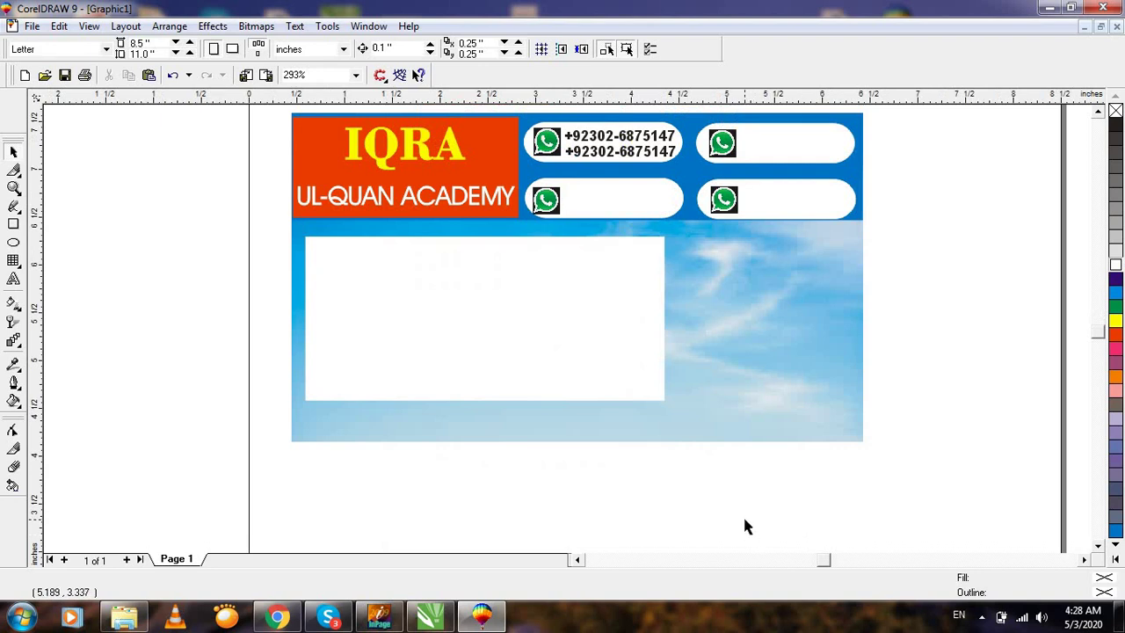
Open the Symbols and Special Characters docker with Ctrl+F11 and try the Aasaar Bold font.
{"action": "key", "text": "ctrl+F11"}
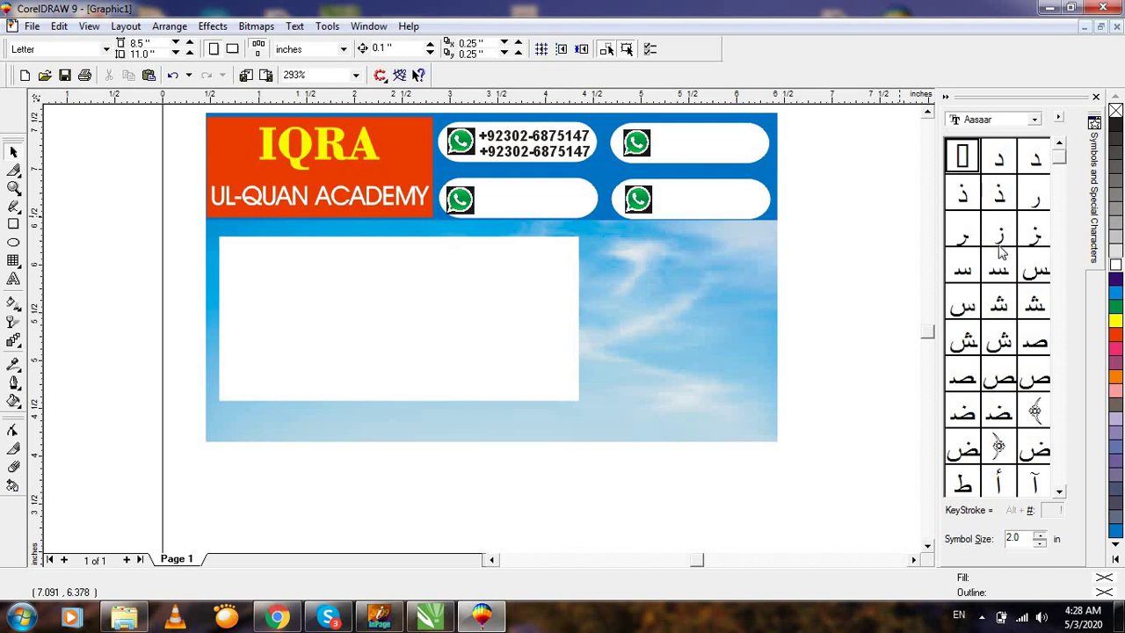
{"action": "left_click", "coordinate": [1009, 125]}
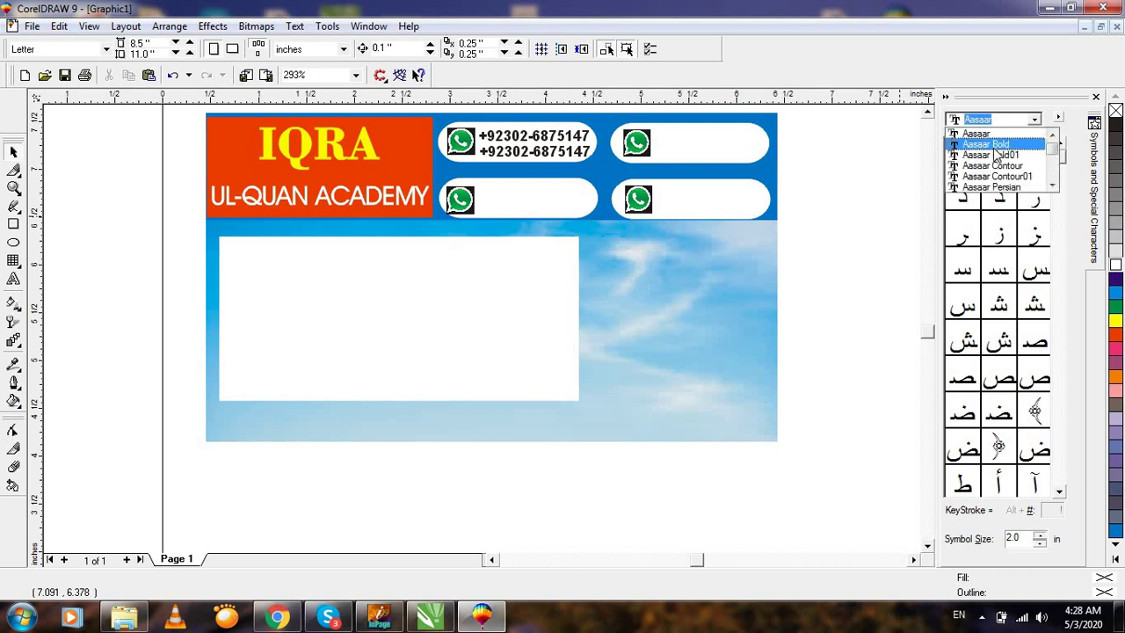
{"action": "left_click", "coordinate": [984, 140]}
{"action": "left_click", "coordinate": [1000, 244]}
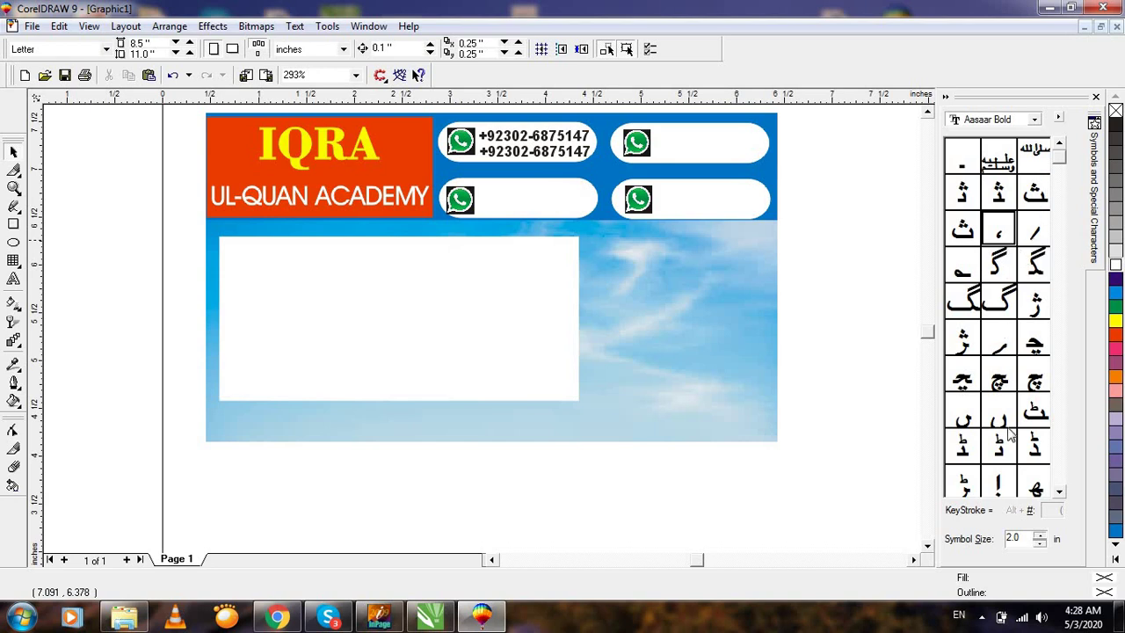
{"action": "left_click_drag", "start_coordinate": [1059, 497], "coordinate": [1060, 497]}
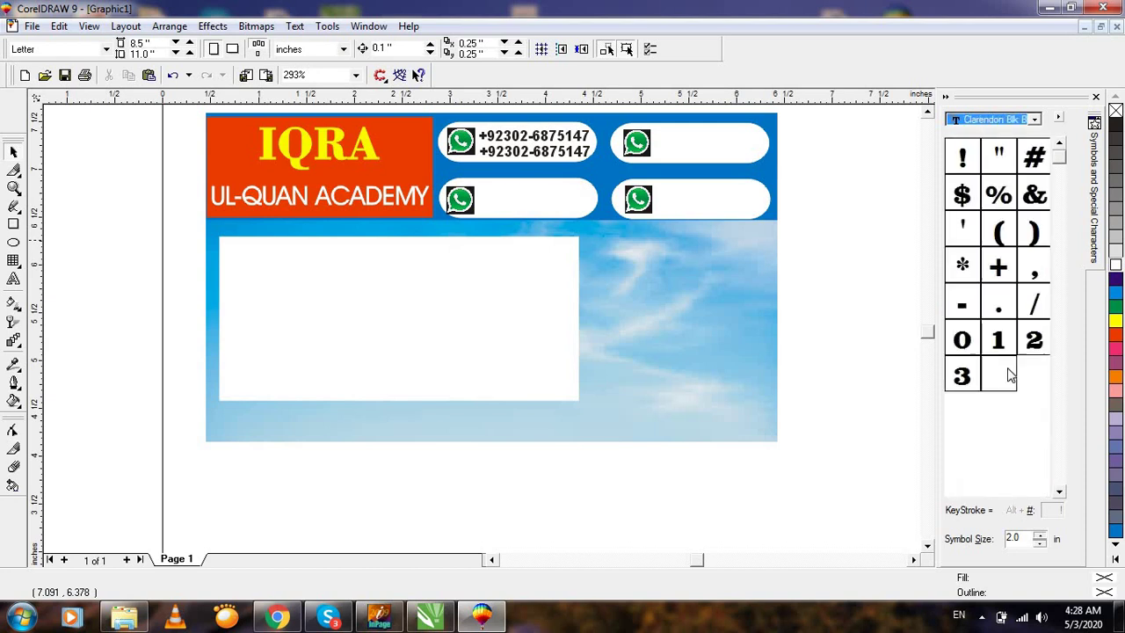
Browse the symbol fonts to Marlett and select its left-pointing triangle glyph.
{"action": "key", "text": "Down"}
{"action": "key", "text": "Down"}
{"action": "key", "text": "Down"}
{"action": "key", "text": "Down"}
{"action": "key", "text": "Down"}
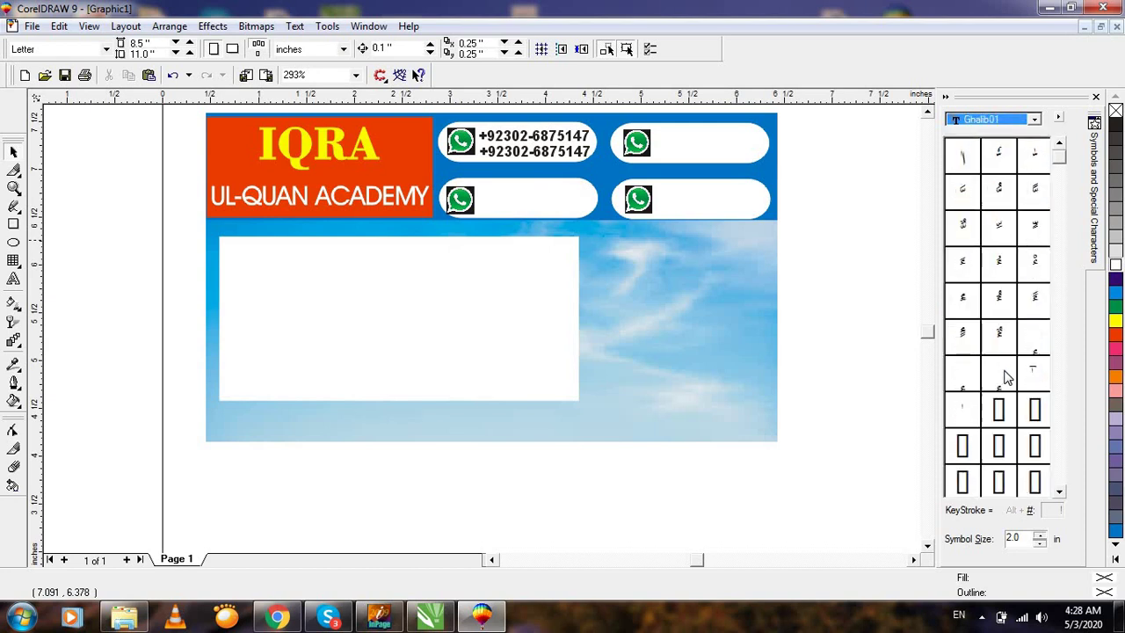
{"action": "key", "text": "Down"}
{"action": "key", "text": "Down"}
{"action": "key", "text": "Down"}
{"action": "key", "text": "Down"}
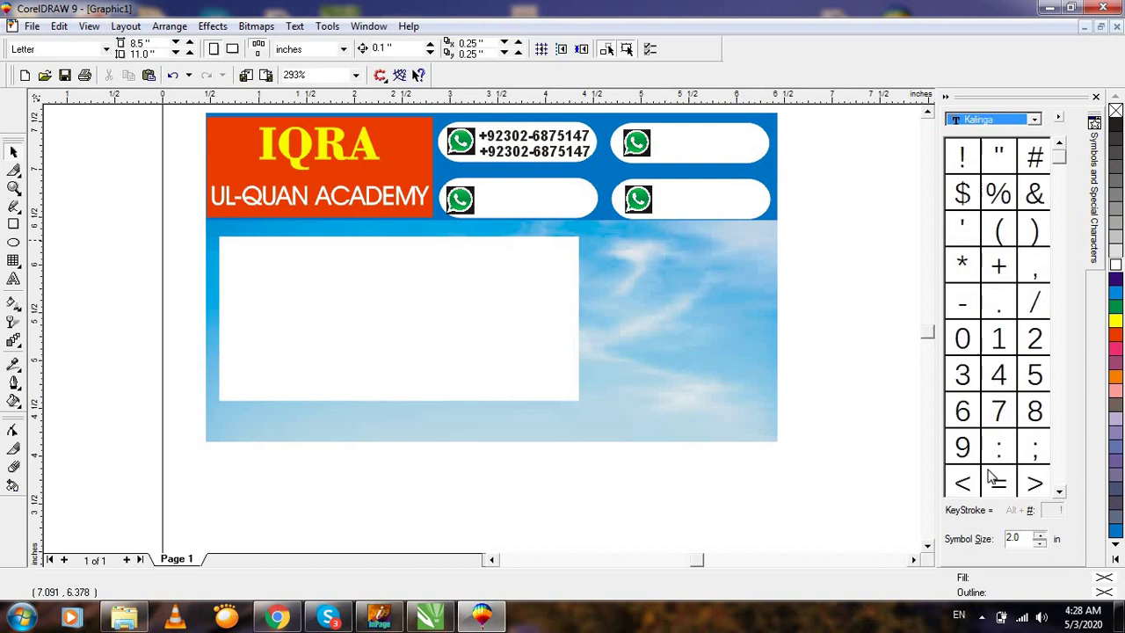
{"action": "key", "text": "Down"}
{"action": "key", "text": "Down"}
{"action": "key", "text": "Down"}
{"action": "key", "text": "Down"}
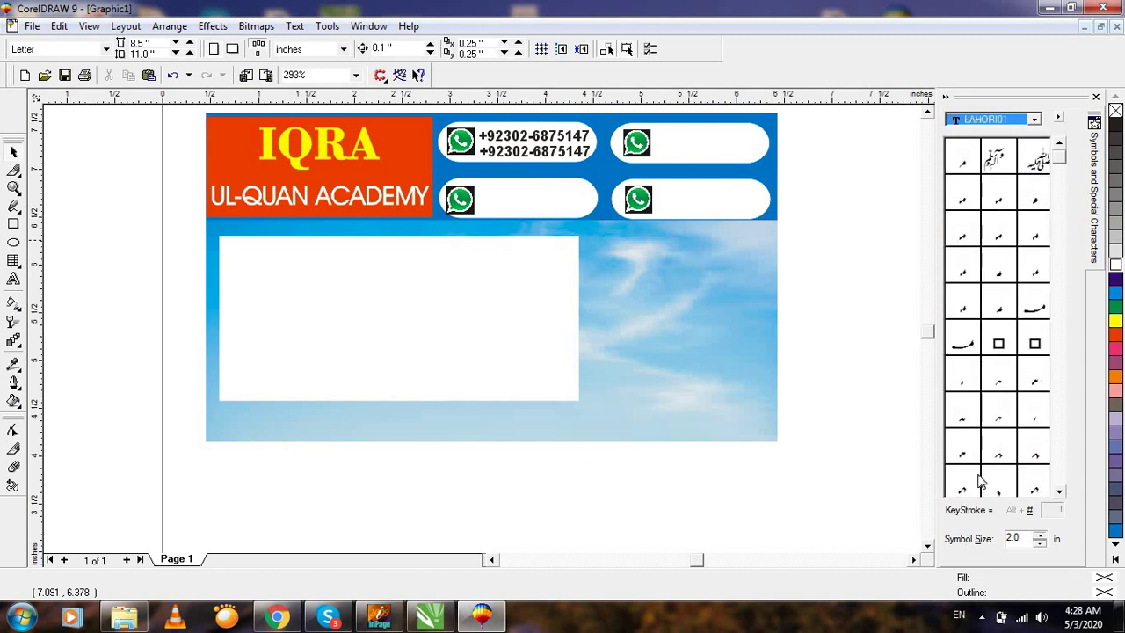
{"action": "key", "text": "Down"}
{"action": "key", "text": "Down"}
{"action": "key", "text": "Down"}
{"action": "key", "text": "Down"}
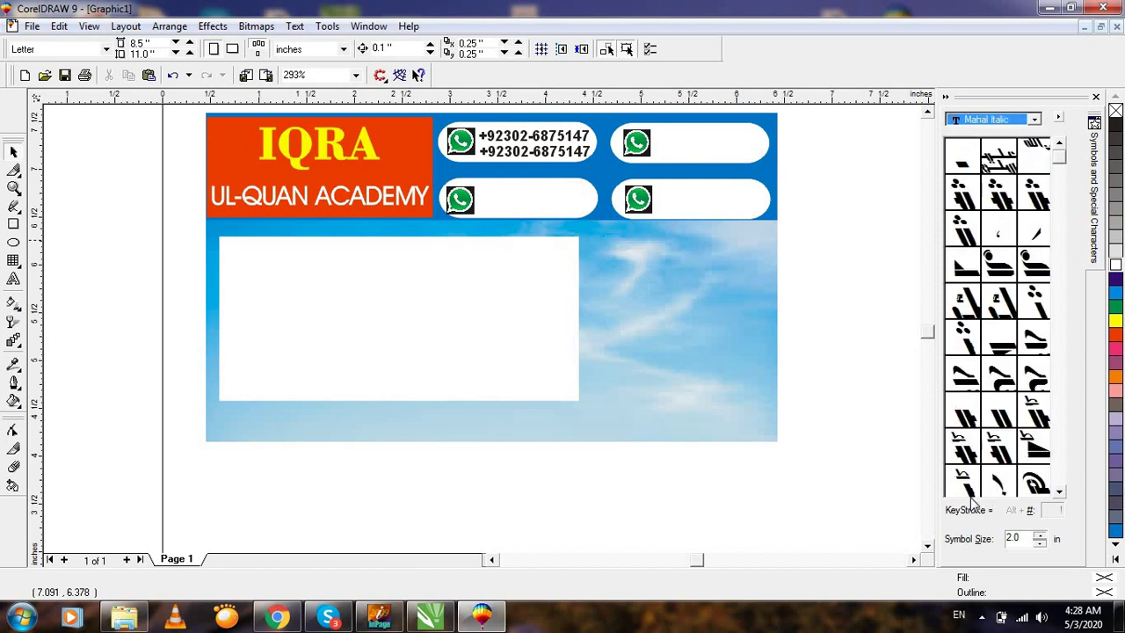
{"action": "key", "text": "Down"}
{"action": "key", "text": "Down"}
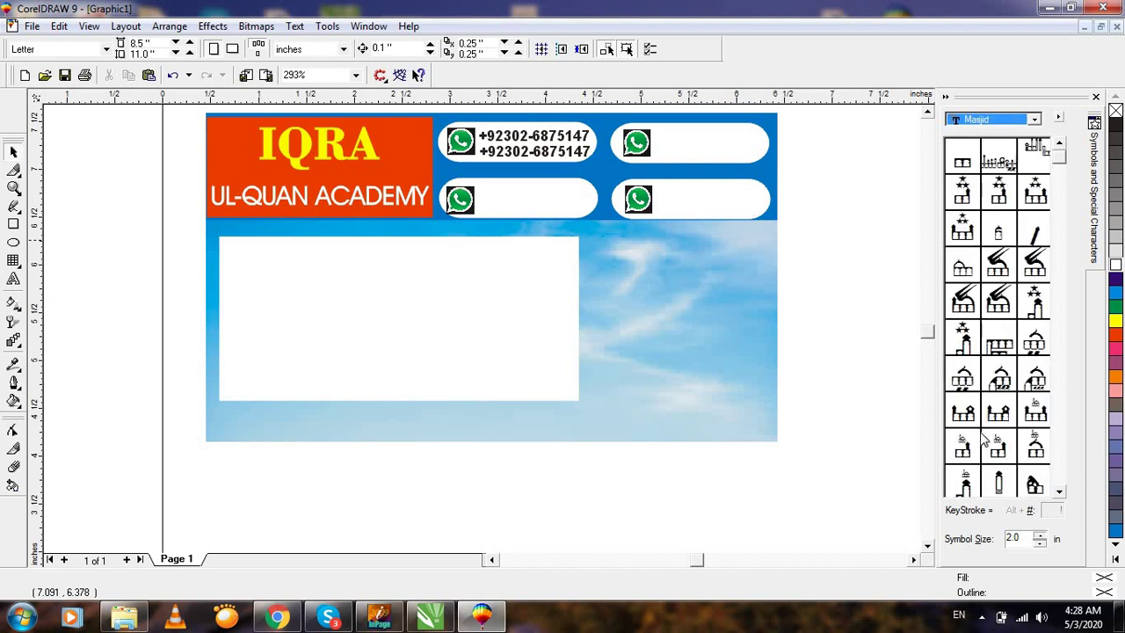
{"action": "left_click", "coordinate": [961, 371]}
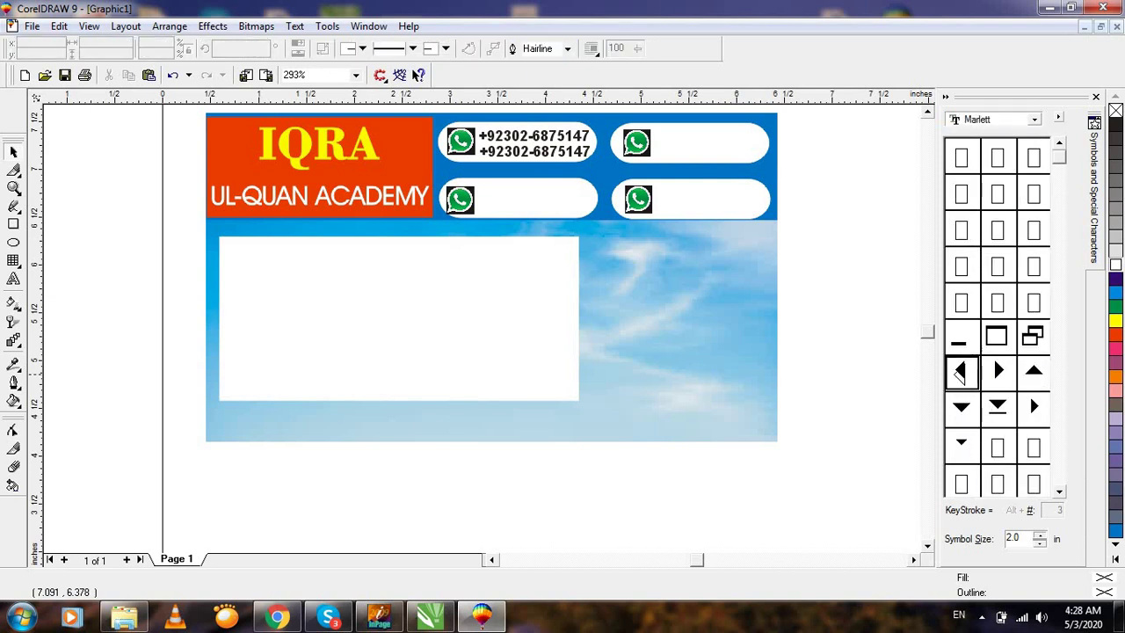
Place the Marlett right-pointing triangle on the page and delete the left-pointing one.
{"action": "left_click_drag", "start_coordinate": [875, 413], "coordinate": [683, 475]}
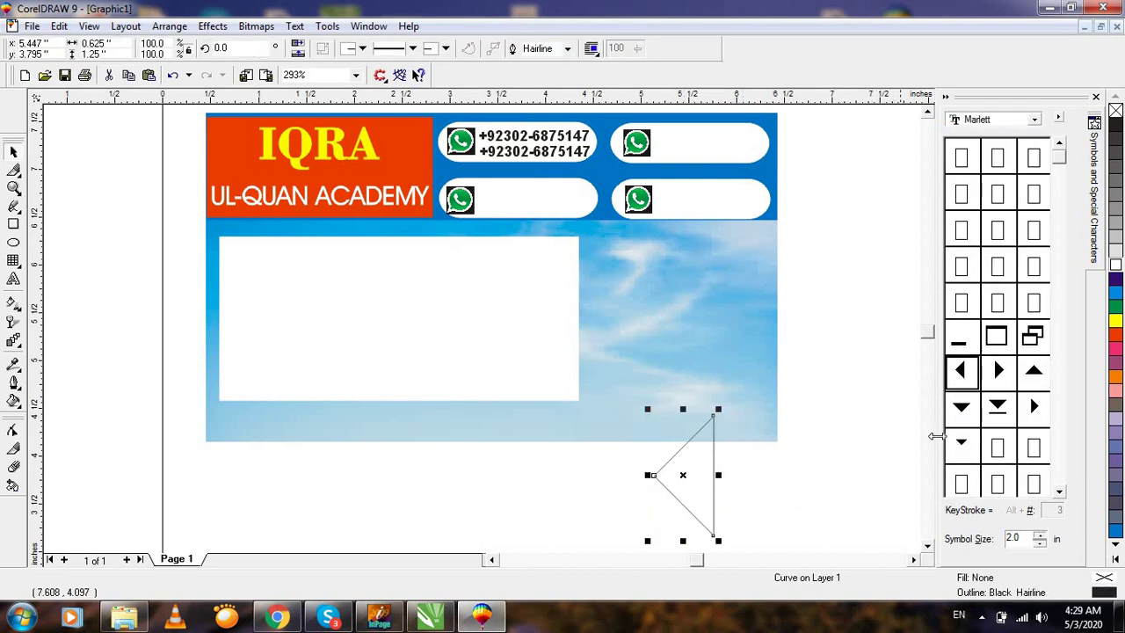
{"action": "left_click", "coordinate": [1008, 373]}
{"action": "left_click_drag", "start_coordinate": [1007, 372], "coordinate": [499, 447]}
{"action": "left_click", "coordinate": [712, 531]}
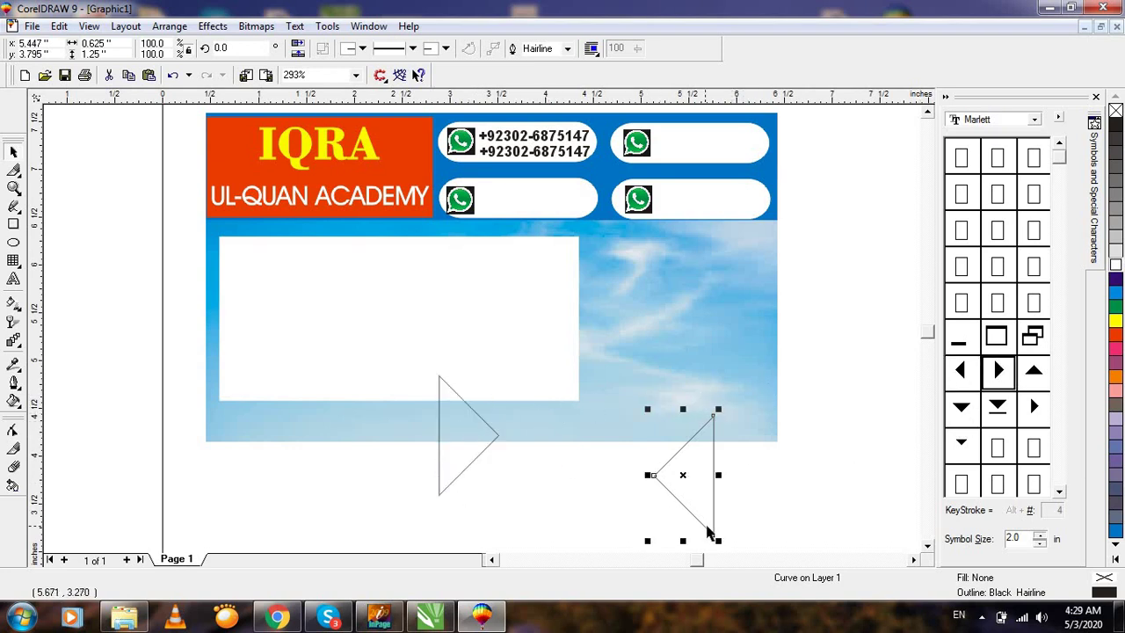
{"action": "key", "text": "Delete"}
Fill the triangle green and shrink it to bullet size.
{"action": "left_click", "coordinate": [471, 464]}
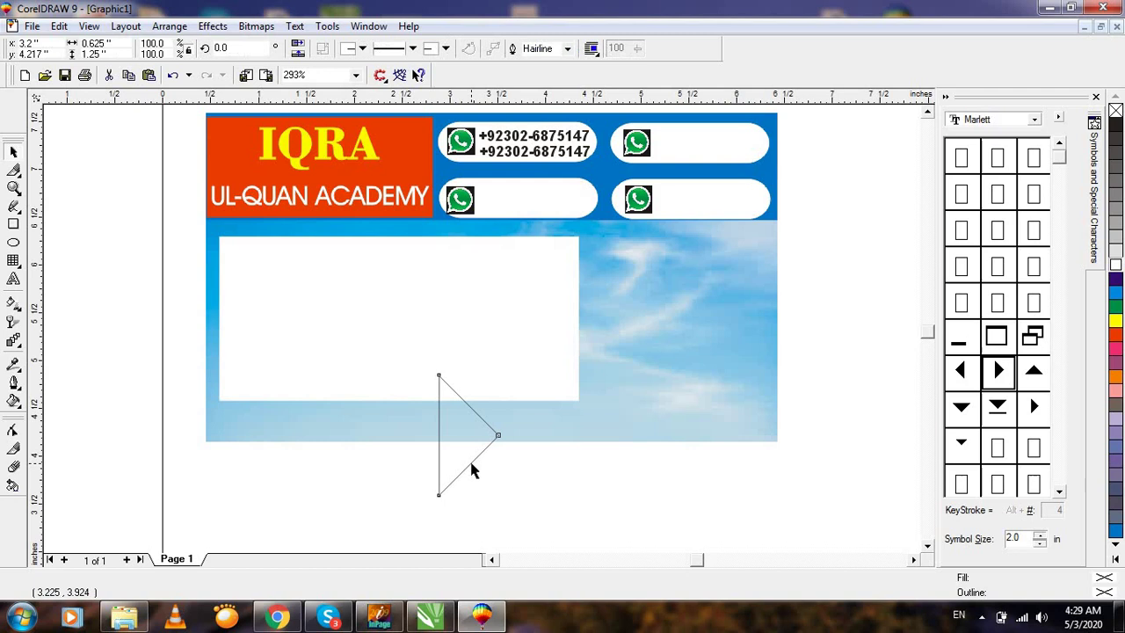
{"action": "left_click", "coordinate": [1114, 281]}
{"action": "key", "text": "F3"}
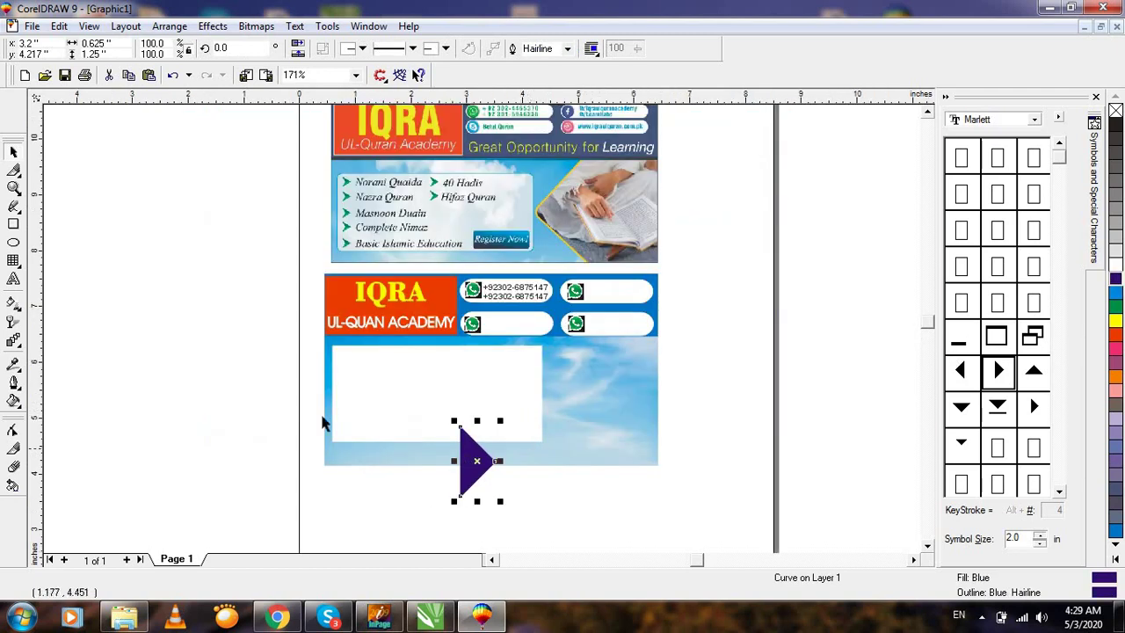
{"action": "key", "text": "F2"}
{"action": "left_click", "coordinate": [500, 437]}
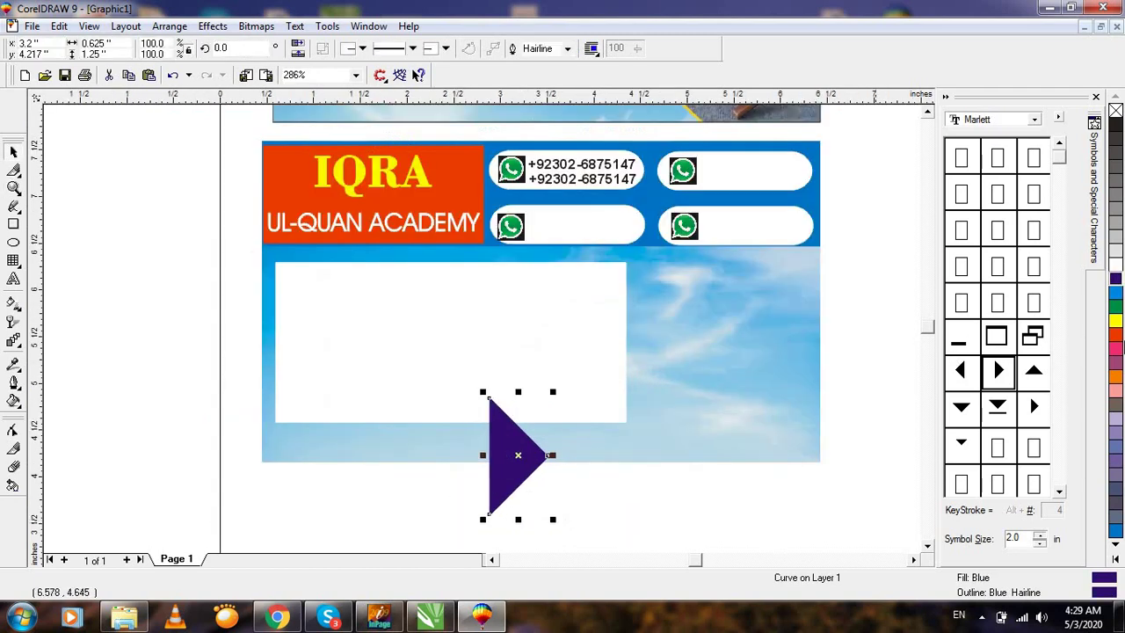
{"action": "left_click", "coordinate": [1114, 308]}
{"action": "left_click_drag", "start_coordinate": [551, 518], "coordinate": [298, 283]}
Widen the green triangle slightly and copy it into six bullets, four left and two right.
{"action": "left_click_drag", "start_coordinate": [227, 223], "coordinate": [524, 422]}
{"action": "left_click_drag", "start_coordinate": [337, 244], "coordinate": [303, 429]}
{"action": "left_click_drag", "start_coordinate": [303, 429], "coordinate": [712, 326]}
{"action": "scroll", "coordinate": [237, 317], "scroll_direction": "down", "scroll_amount": 2}
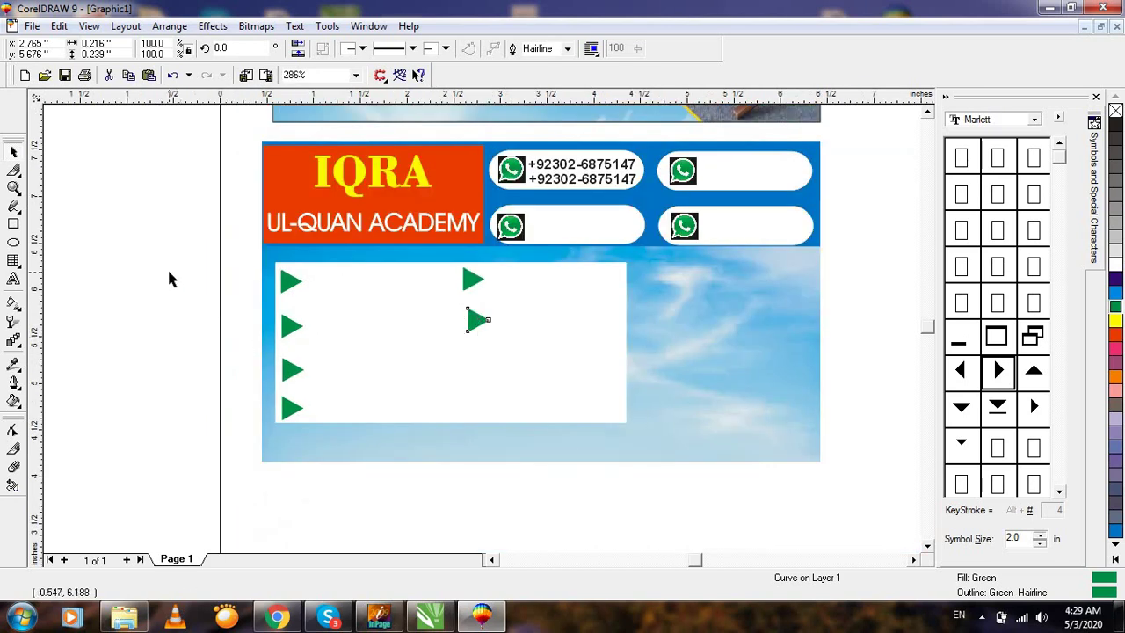
{"action": "left_click", "coordinate": [167, 267]}
{"action": "scroll", "coordinate": [188, 309], "scroll_direction": "down", "scroll_amount": 2}
{"action": "scroll", "coordinate": [239, 474], "scroll_direction": "up", "scroll_amount": 2}
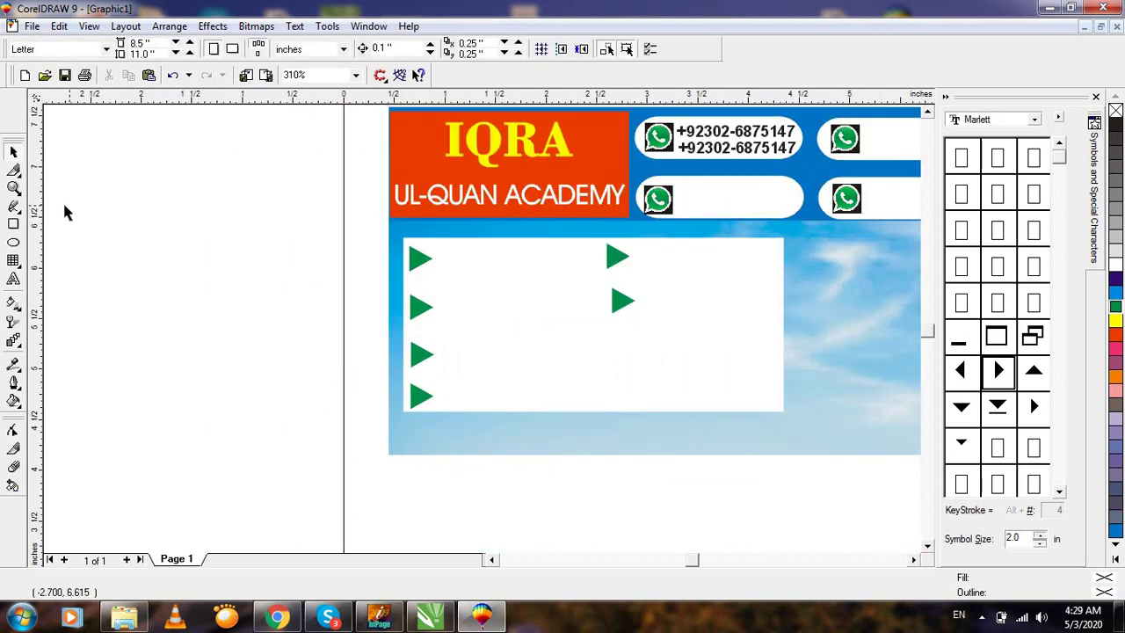
{"action": "left_click", "coordinate": [14, 280]}
{"action": "left_click", "coordinate": [198, 352]}
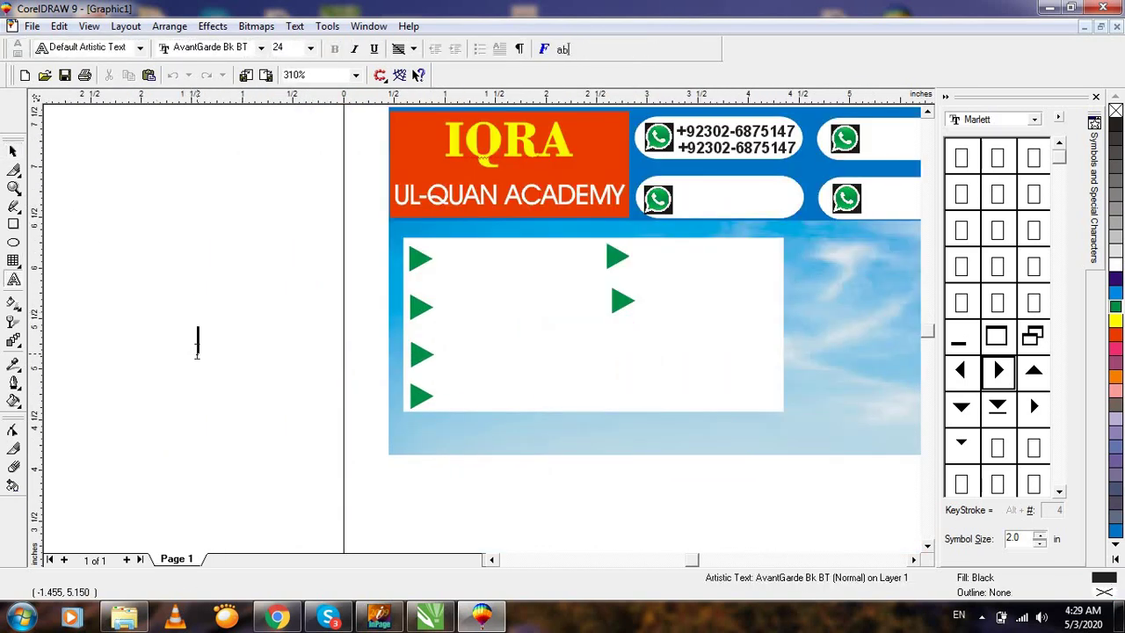
{"action": "type", "text": "Norani "}
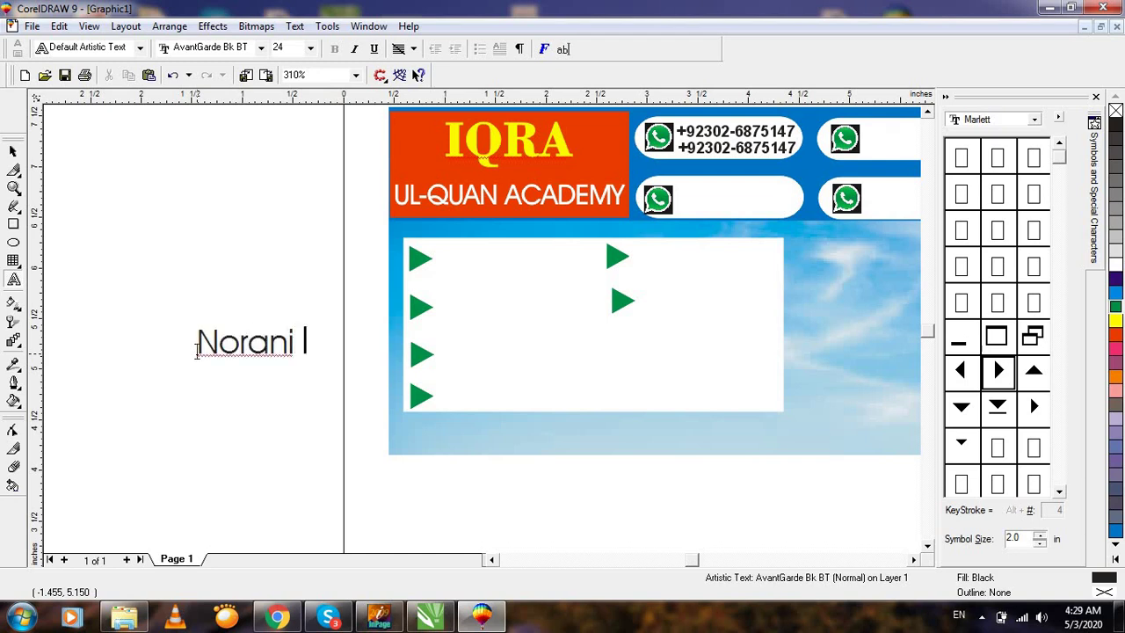
{"action": "type", "text": "Qualida"}
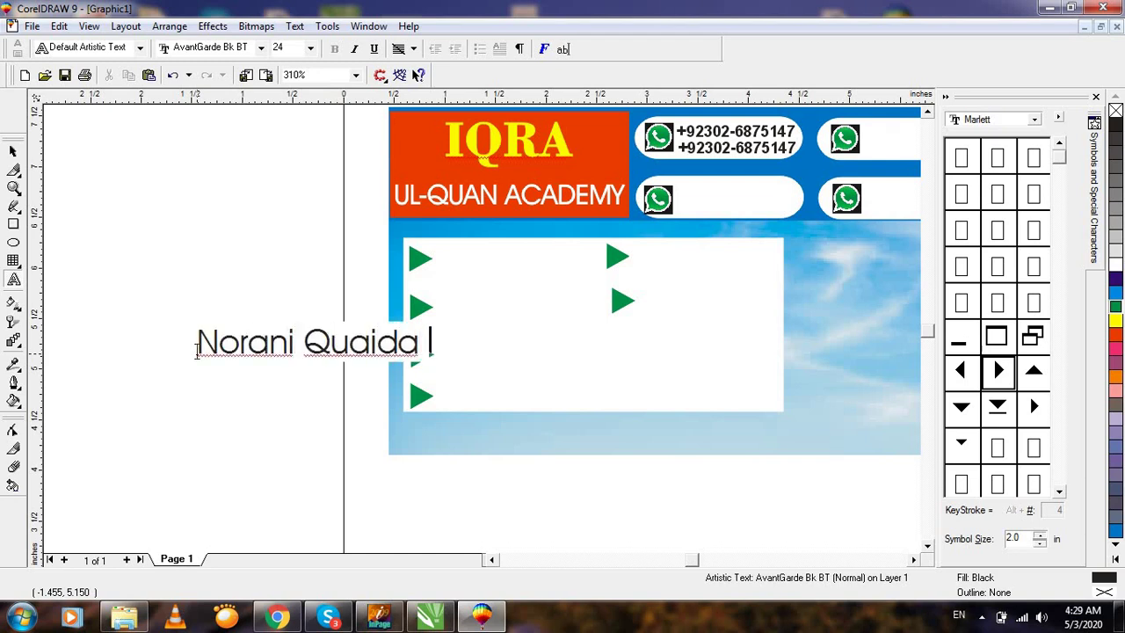
{"action": "left_click", "coordinate": [14, 150]}
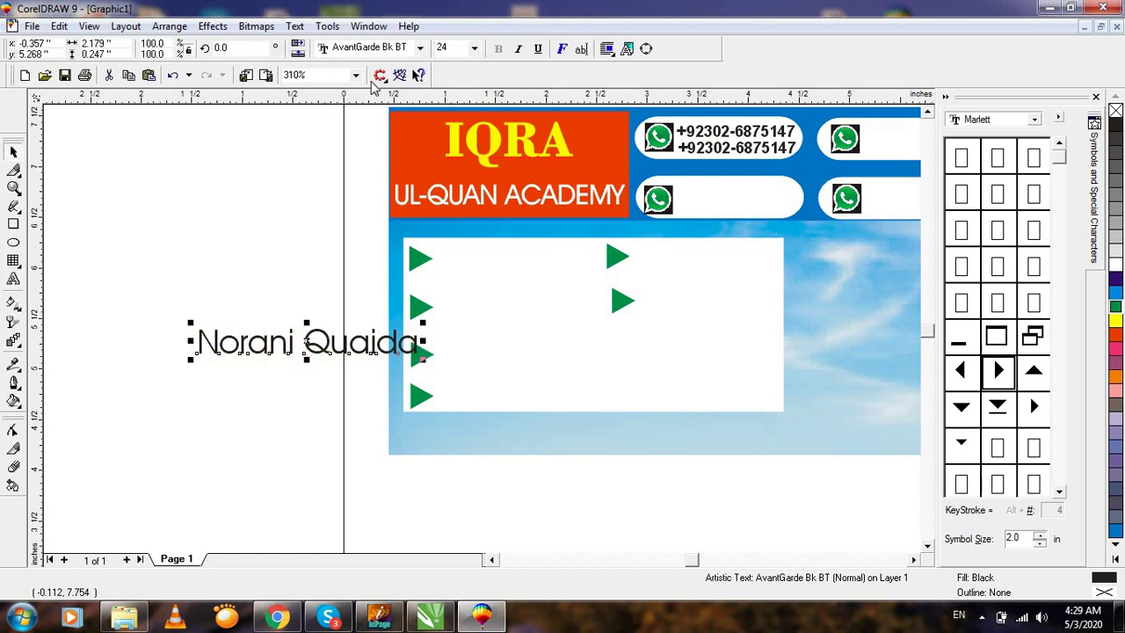
{"action": "left_click", "coordinate": [406, 48]}
{"action": "type", "text": "Arial"}
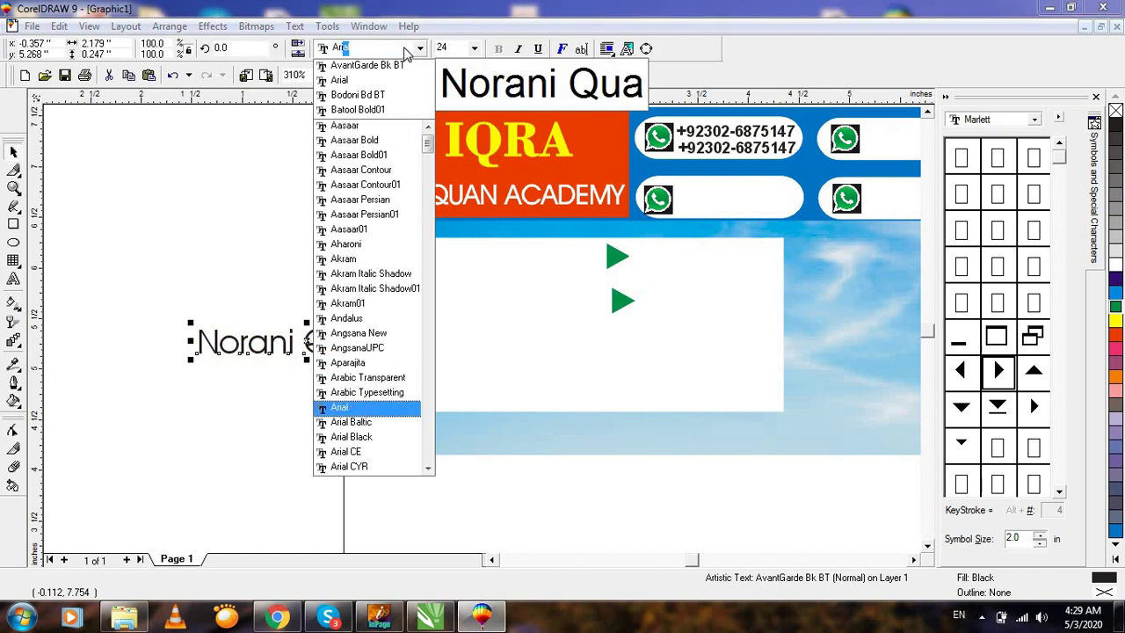
{"action": "key", "text": "Return"}
{"action": "left_click", "coordinate": [499, 48]}
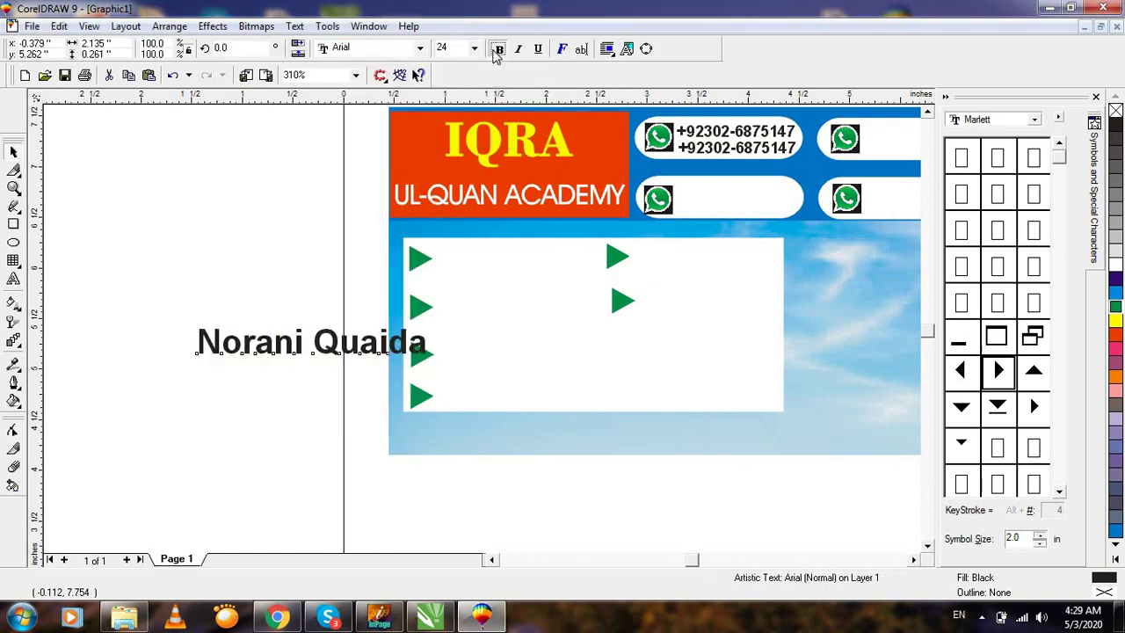
Scale the text to about 16.38 pt and place it beside the first green arrow.
{"action": "left_click_drag", "start_coordinate": [429, 360], "coordinate": [498, 262]}
{"action": "key", "text": "F2"}
{"action": "left_click_drag", "start_coordinate": [348, 184], "coordinate": [768, 383]}
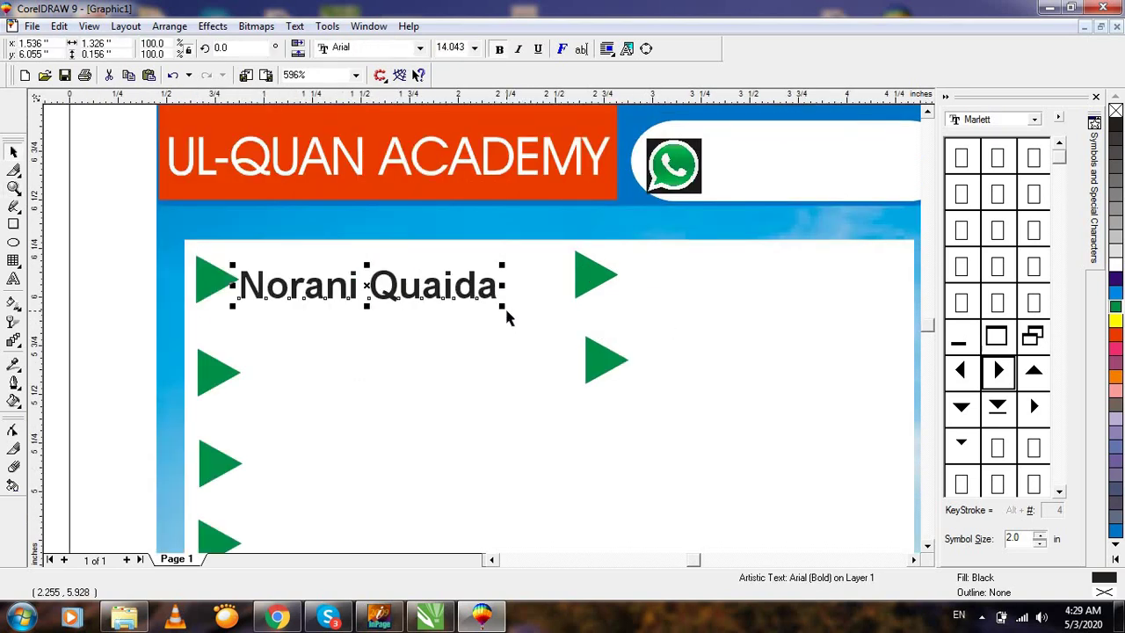
{"action": "left_click_drag", "start_coordinate": [516, 312], "coordinate": [548, 322]}
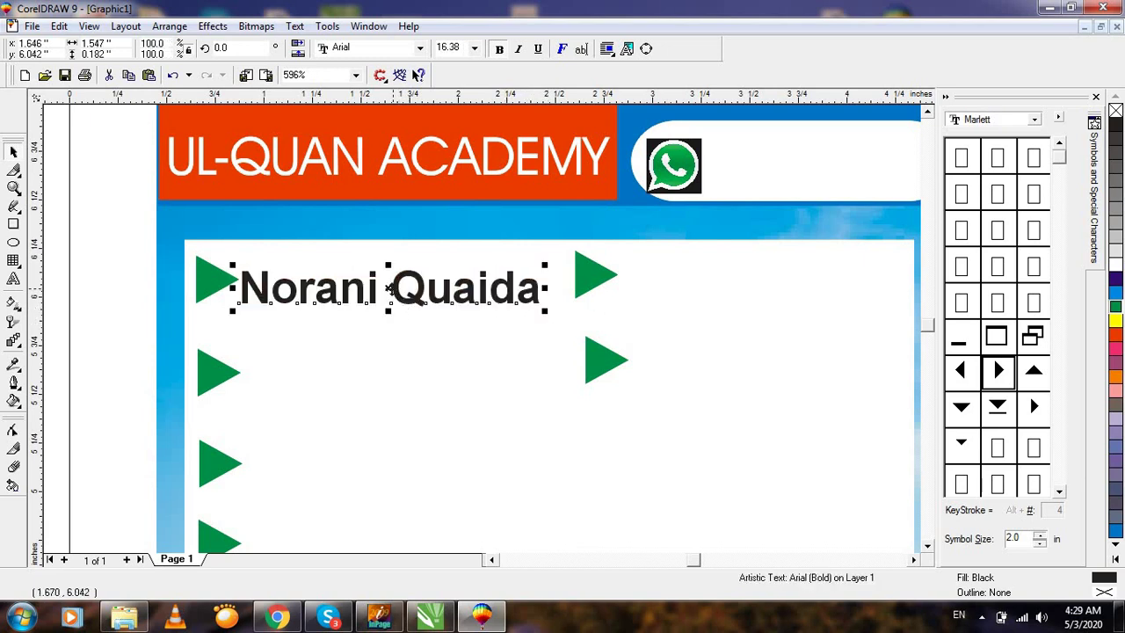
{"action": "left_click_drag", "start_coordinate": [388, 288], "coordinate": [402, 371]}
Make the text red in fill and outline, and retype a copy as 'Nimaz' by the second arrow.
{"action": "left_click", "coordinate": [1114, 336]}
{"action": "right_click", "coordinate": [1114, 337]}
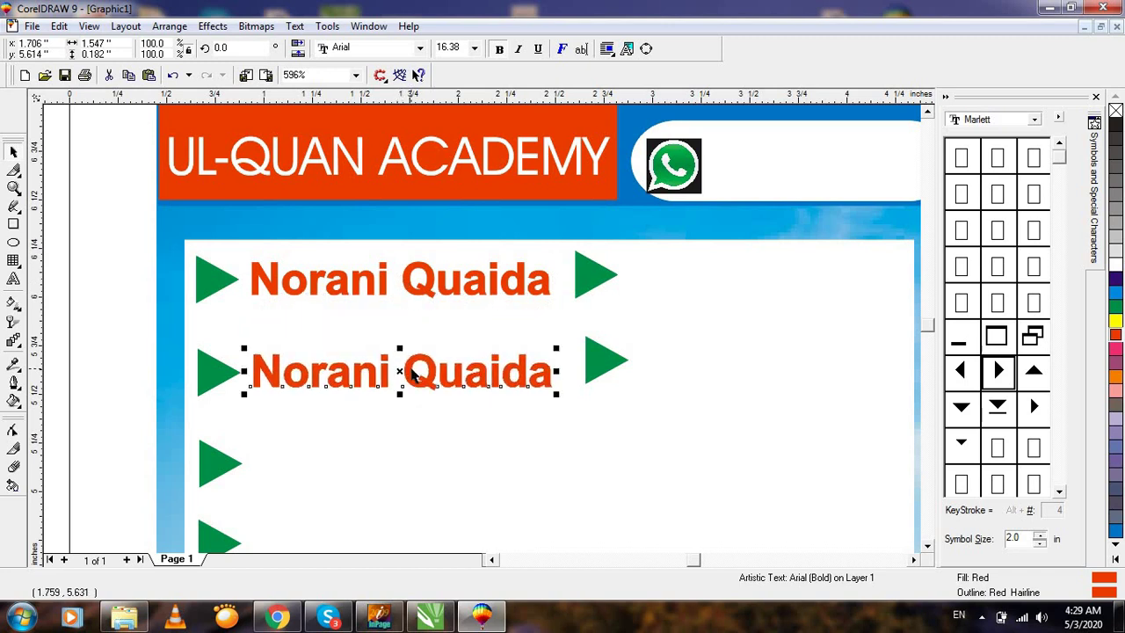
{"action": "double_click", "coordinate": [410, 372]}
{"action": "key", "text": "BackSpace"}
{"action": "key", "text": "BackSpace"}
{"action": "key", "text": "BackSpace"}
{"action": "key", "text": "BackSpace"}
{"action": "key", "text": "BackSpace"}
{"action": "key", "text": "BackSpace"}
{"action": "key", "text": "BackSpace"}
{"action": "key", "text": "BackSpace"}
{"action": "key", "text": "BackSpace"}
{"action": "key", "text": "BackSpace"}
{"action": "key", "text": "BackSpace"}
{"action": "key", "text": "BackSpace"}
{"action": "key", "text": "BackSpace"}
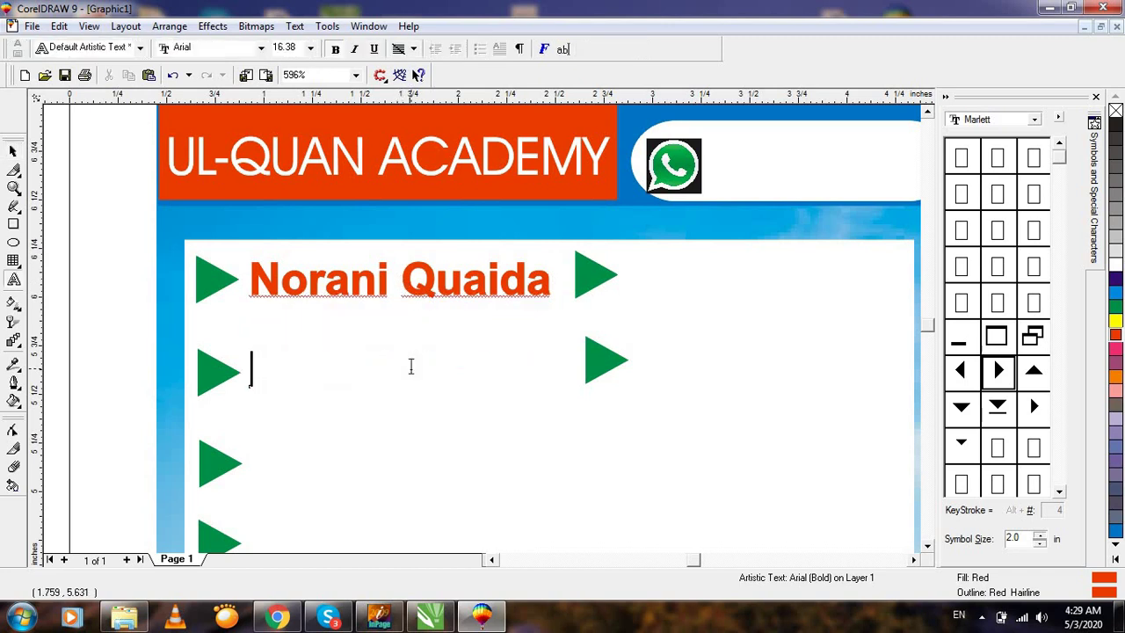
{"action": "type", "text": "Nimaz"}
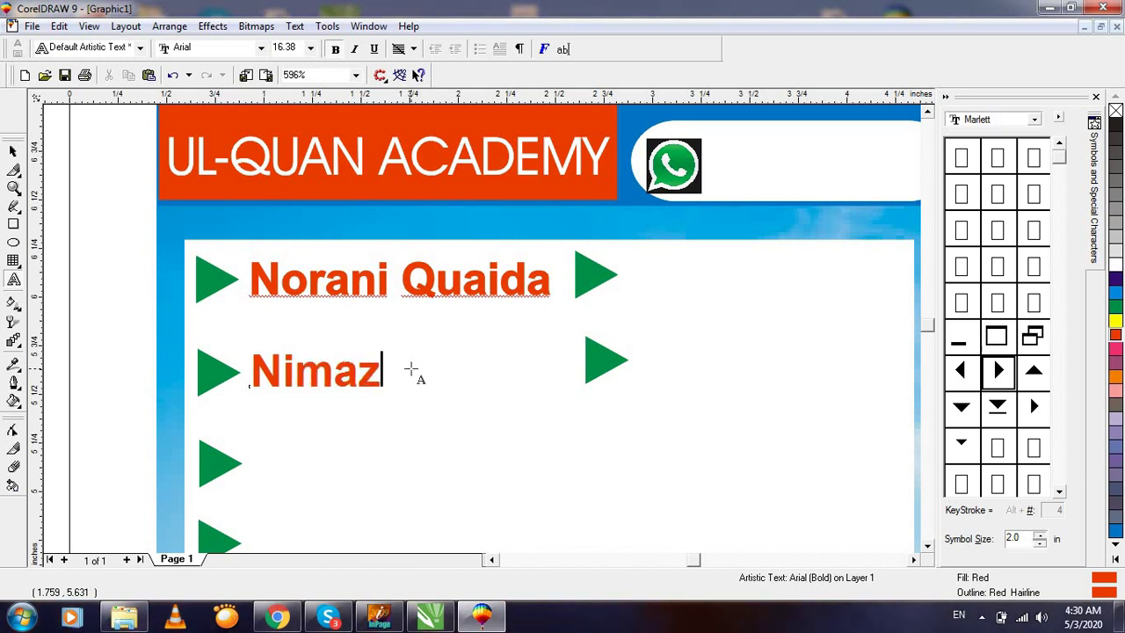
{"action": "left_click", "coordinate": [14, 152]}
Retype the copy beside the third arrow as 'Masnoon Duain'.
{"action": "key", "text": "F3"}
{"action": "key", "text": "F2"}
{"action": "left_click_drag", "start_coordinate": [721, 447], "coordinate": [414, 361]}
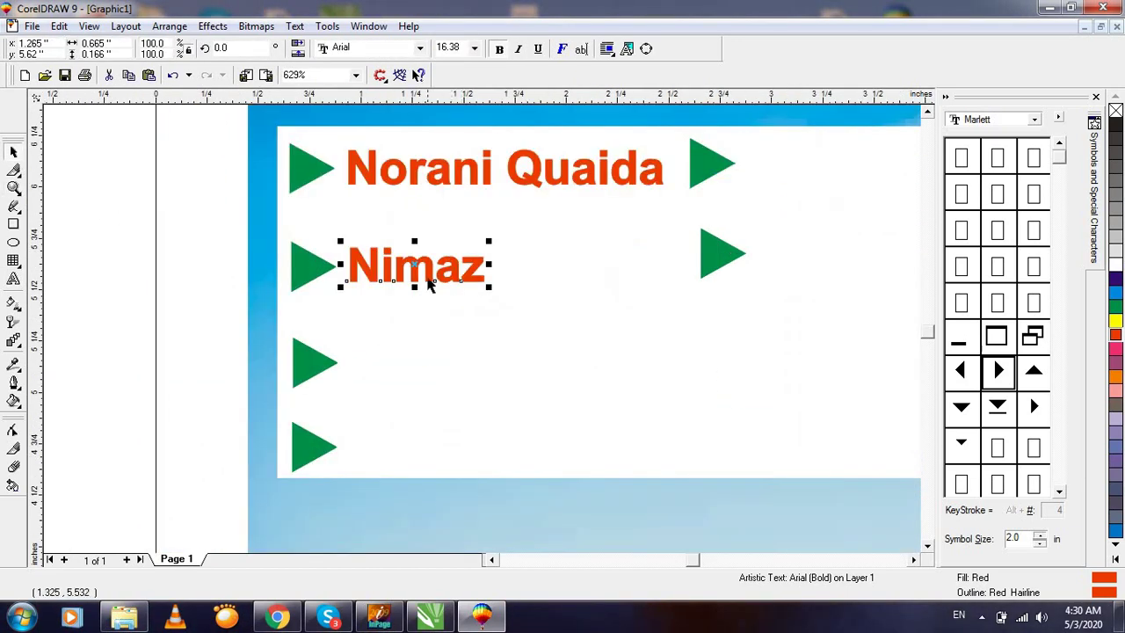
{"action": "double_click", "coordinate": [413, 361]}
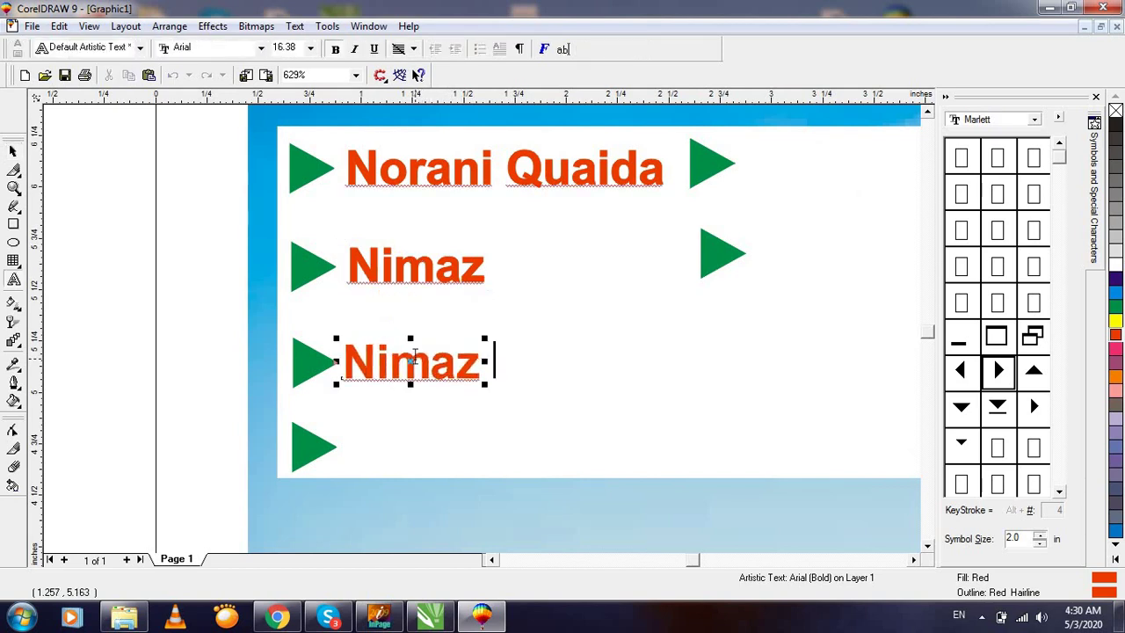
{"action": "key", "text": "BackSpace"}
{"action": "key", "text": "BackSpace"}
{"action": "key", "text": "BackSpace"}
{"action": "key", "text": "BackSpace"}
{"action": "key", "text": "BackSpace"}
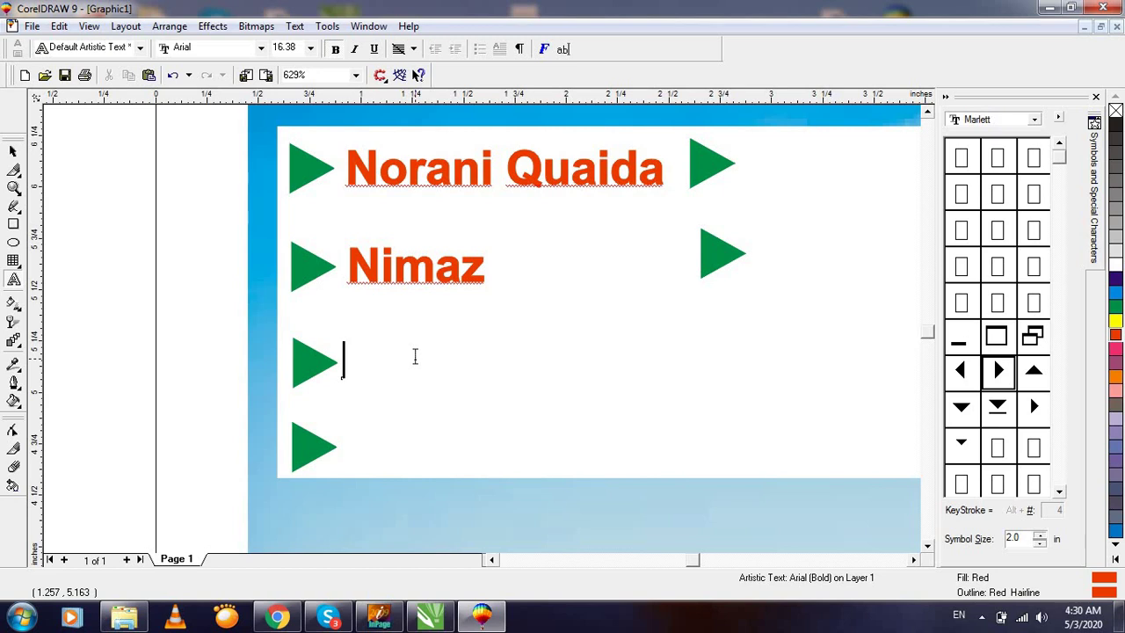
{"action": "type", "text": "MA"}
{"action": "key", "text": "BackSpace"}
{"action": "type", "text": "asnoon "}
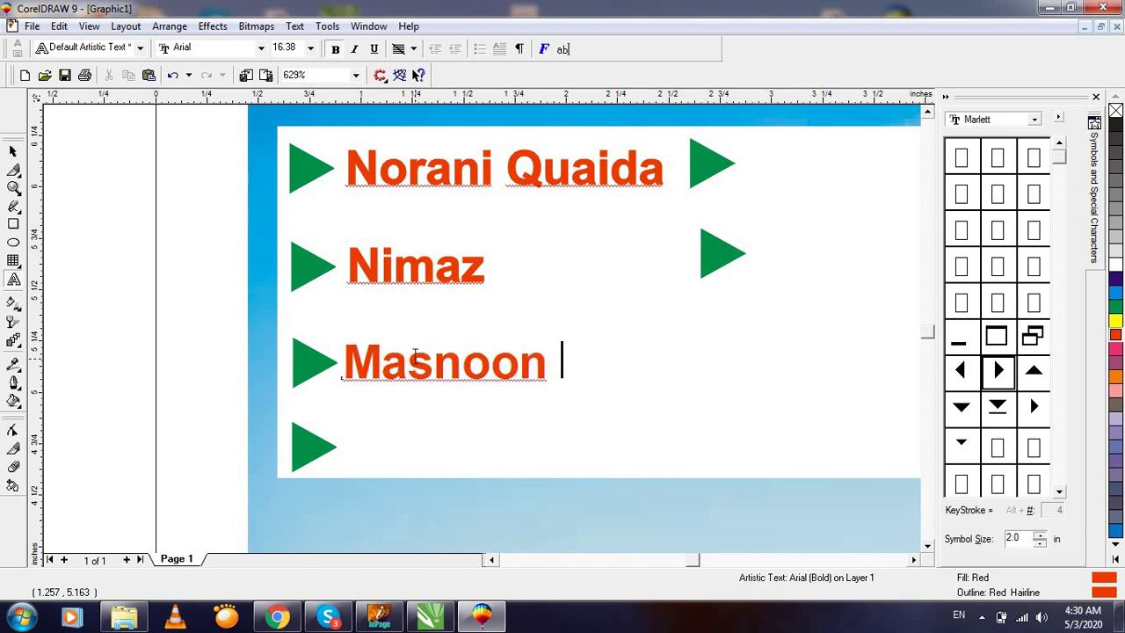
{"action": "type", "text": "Duain"}
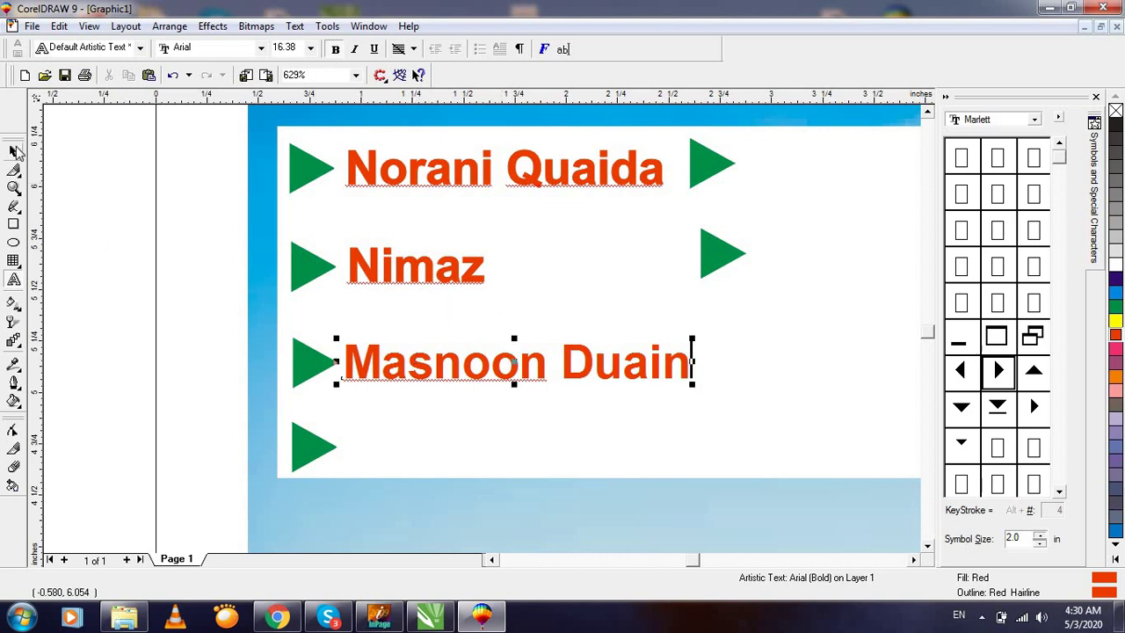
{"action": "left_click", "coordinate": [16, 151]}
Copy the text down to the fourth arrow and retype it as 'Islamic Education'.
{"action": "left_click_drag", "start_coordinate": [514, 373], "coordinate": [516, 452]}
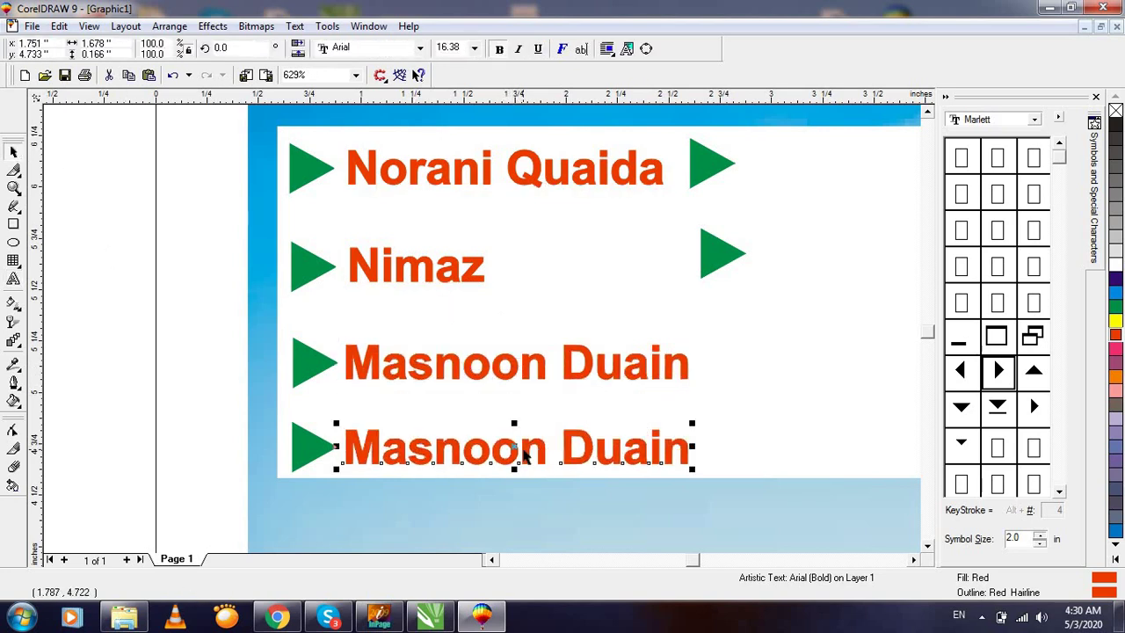
{"action": "key", "text": "F8"}
{"action": "key", "text": "BackSpace"}
{"action": "key", "text": "BackSpace"}
{"action": "key", "text": "BackSpace"}
{"action": "key", "text": "BackSpace"}
{"action": "key", "text": "BackSpace"}
{"action": "key", "text": "BackSpace"}
{"action": "key", "text": "BackSpace"}
{"action": "key", "text": "BackSpace"}
{"action": "key", "text": "BackSpace"}
{"action": "key", "text": "BackSpace"}
{"action": "key", "text": "BackSpace"}
{"action": "key", "text": "BackSpace"}
{"action": "key", "text": "BackSpace"}
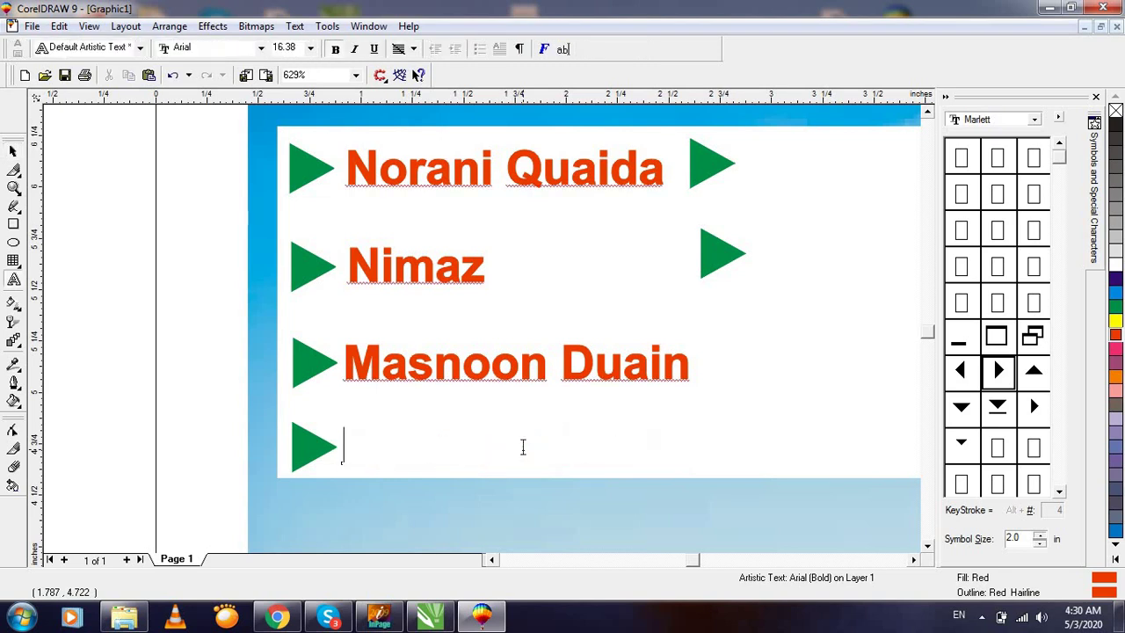
{"action": "type", "text": "Islamic"}
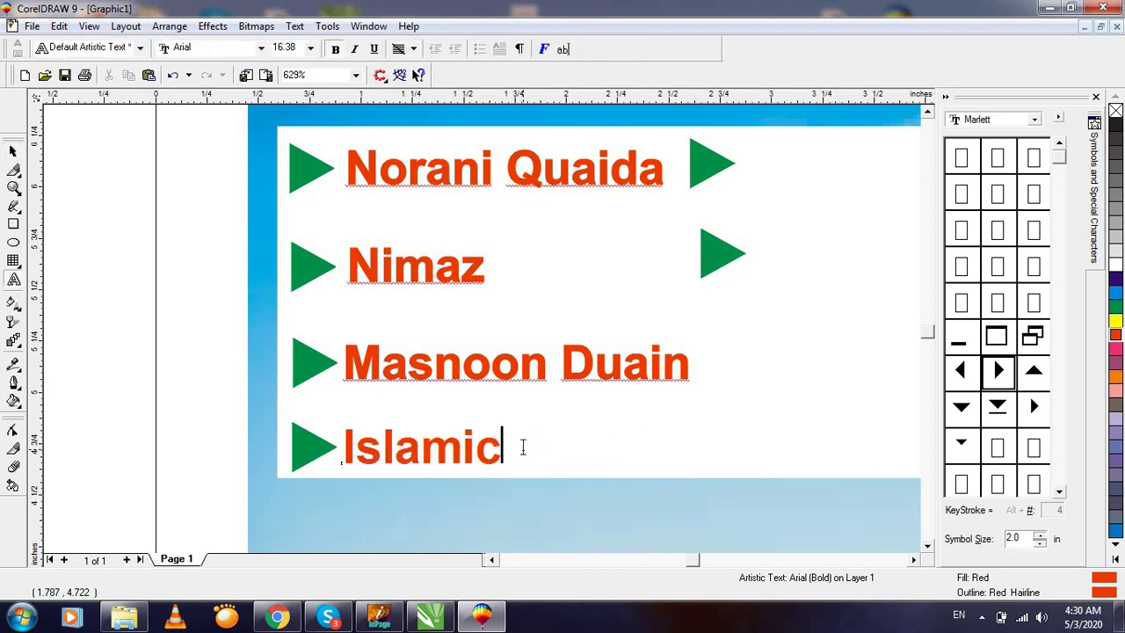
{"action": "type", "text": " Edu"}
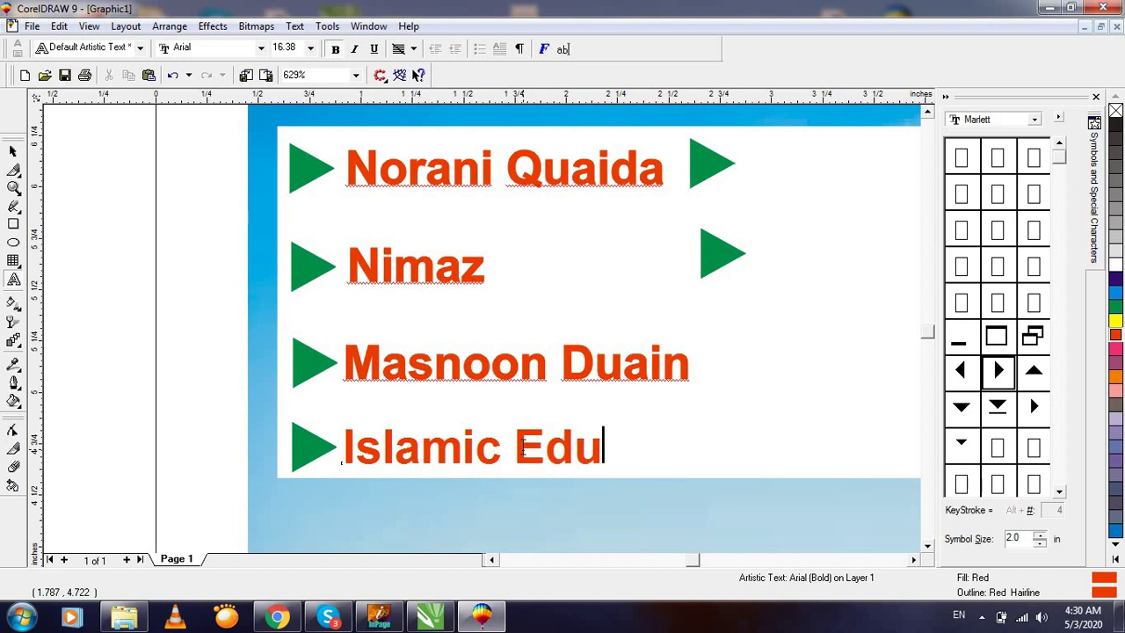
{"action": "type", "text": "cation"}
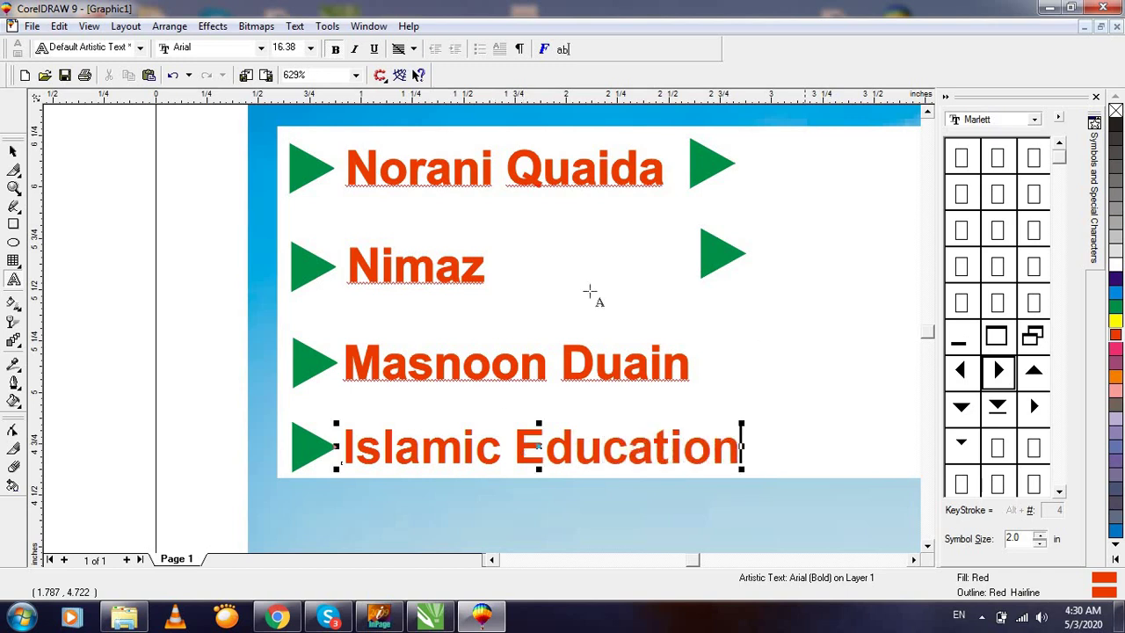
{"action": "left_click", "coordinate": [13, 151]}
Place a copy beside the top-right arrow and retype it as 'Arabic'.
{"action": "key", "text": "F3"}
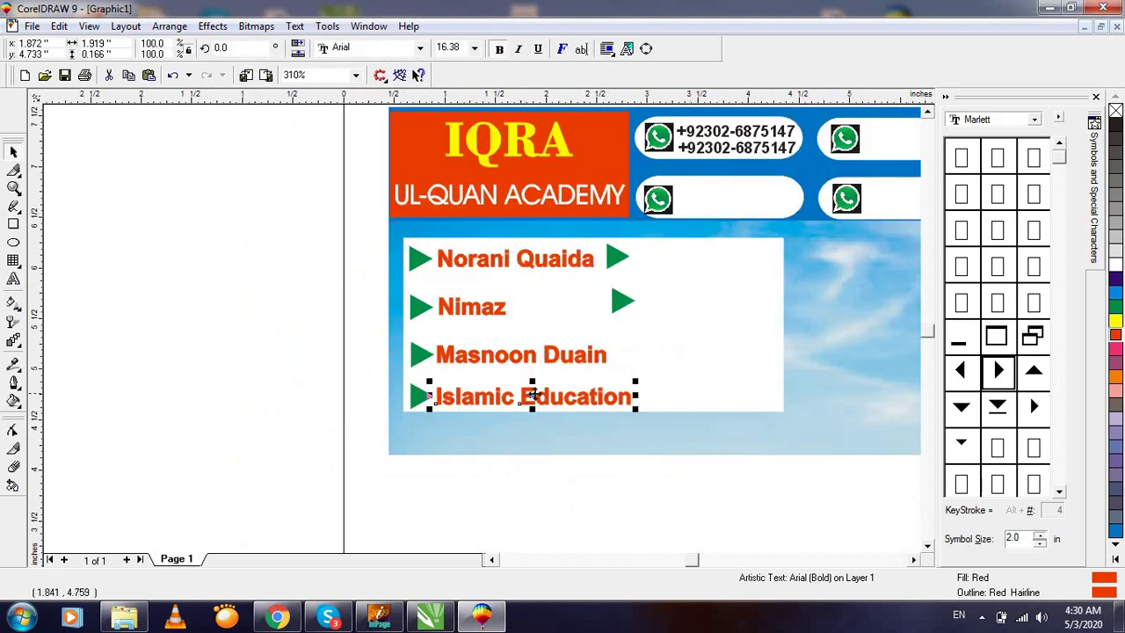
{"action": "left_click_drag", "start_coordinate": [532, 395], "coordinate": [734, 255]}
{"action": "key", "text": "F2"}
{"action": "left_click_drag", "start_coordinate": [876, 316], "coordinate": [876, 316]}
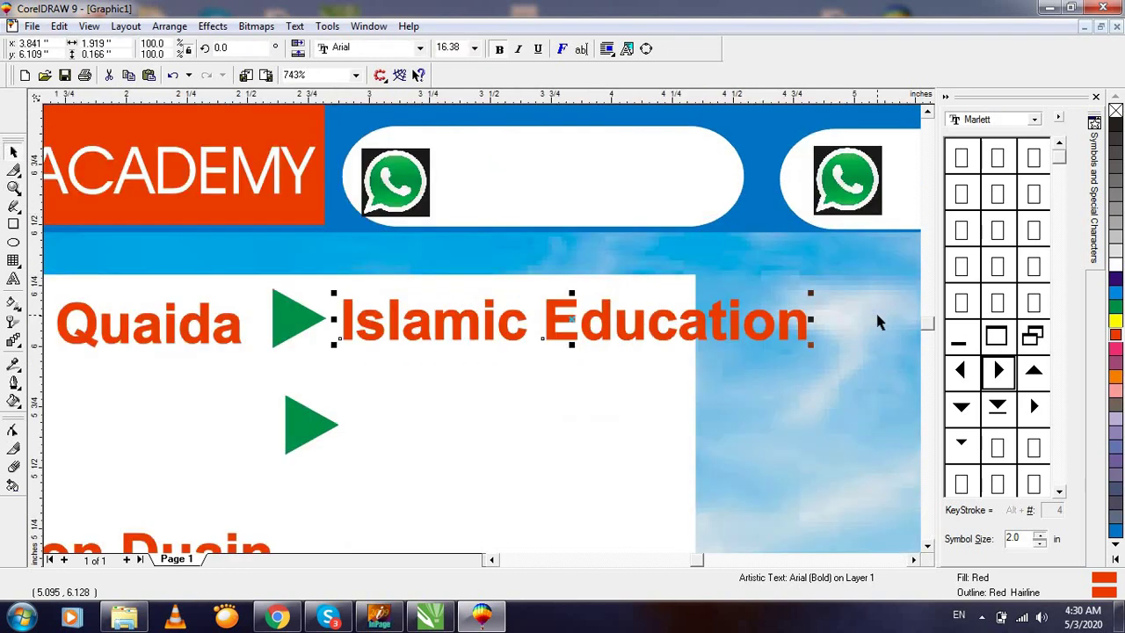
{"action": "key", "text": "F8"}
{"action": "key", "text": "BackSpace"}
{"action": "key", "text": "BackSpace"}
{"action": "key", "text": "BackSpace"}
{"action": "key", "text": "BackSpace"}
{"action": "key", "text": "BackSpace"}
{"action": "key", "text": "BackSpace"}
{"action": "key", "text": "BackSpace"}
{"action": "key", "text": "BackSpace"}
{"action": "key", "text": "BackSpace"}
{"action": "key", "text": "BackSpace"}
{"action": "key", "text": "BackSpace"}
{"action": "key", "text": "BackSpace"}
{"action": "key", "text": "BackSpace"}
{"action": "key", "text": "BackSpace"}
{"action": "key", "text": "BackSpace"}
{"action": "key", "text": "BackSpace"}
{"action": "key", "text": "BackSpace"}
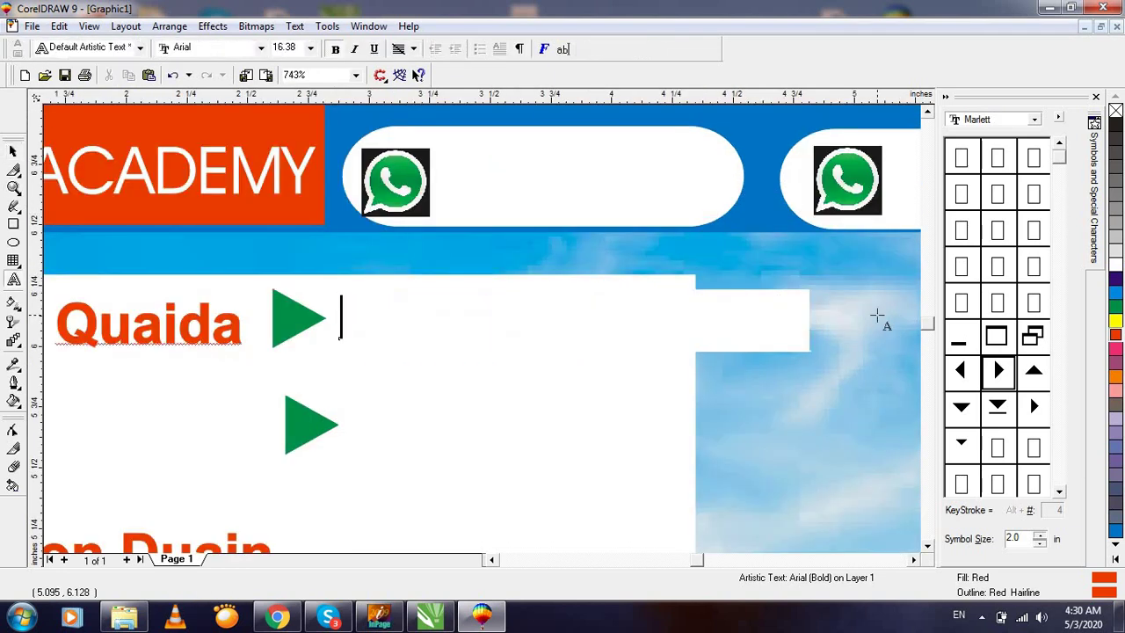
{"action": "type", "text": "Arabic"}
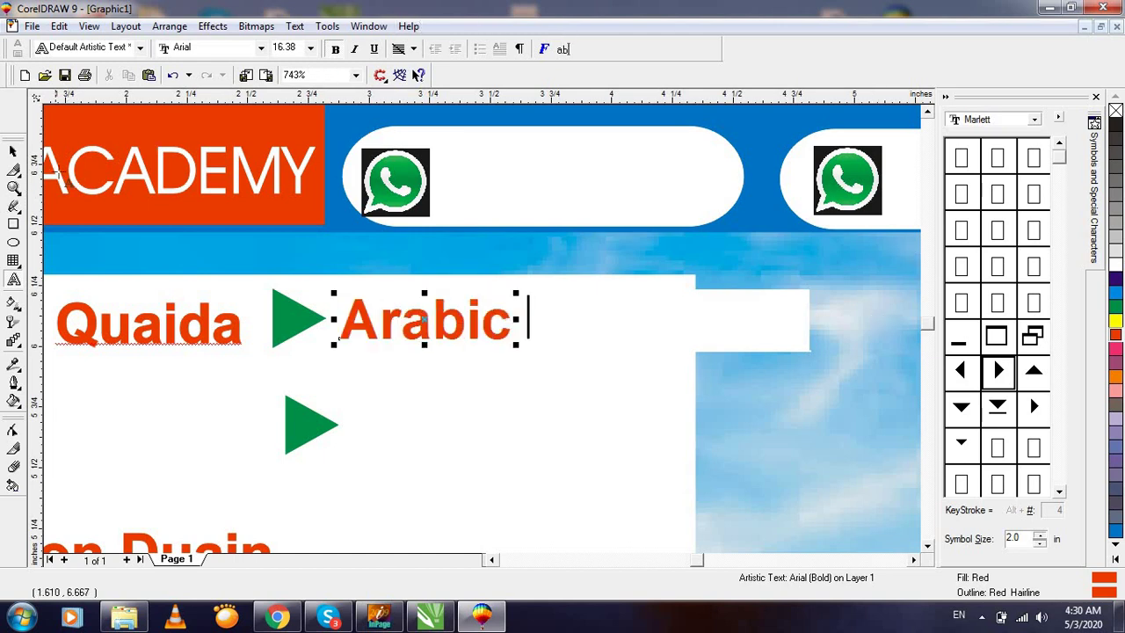
{"action": "left_click", "coordinate": [13, 153]}
{"action": "key", "text": "F3"}
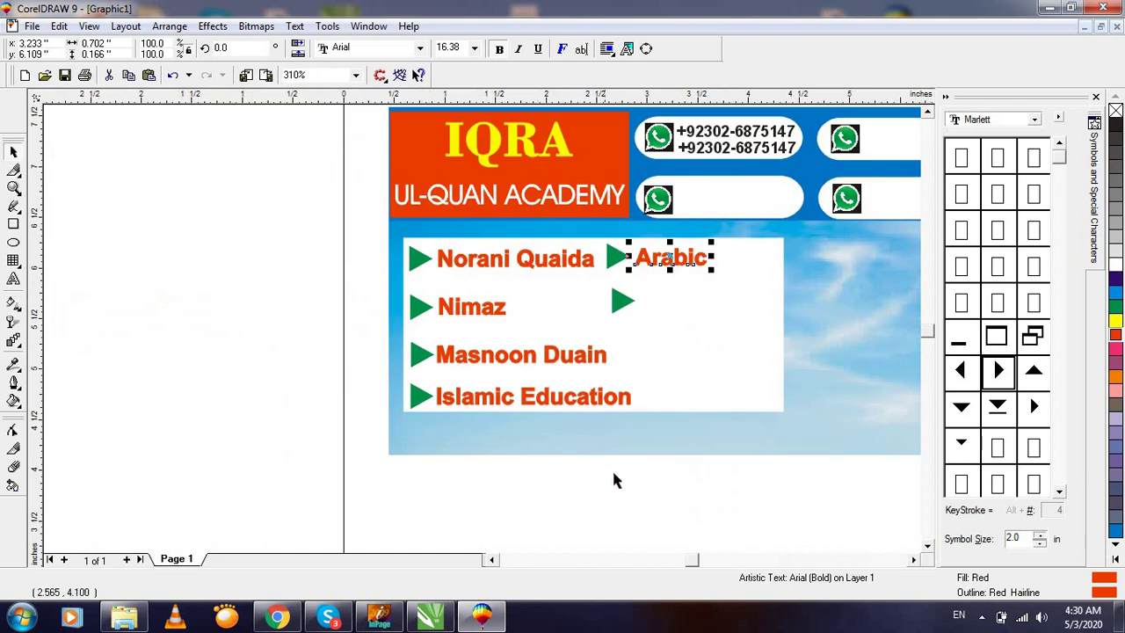
{"action": "left_click", "coordinate": [615, 478]}
{"action": "key", "text": "F3"}
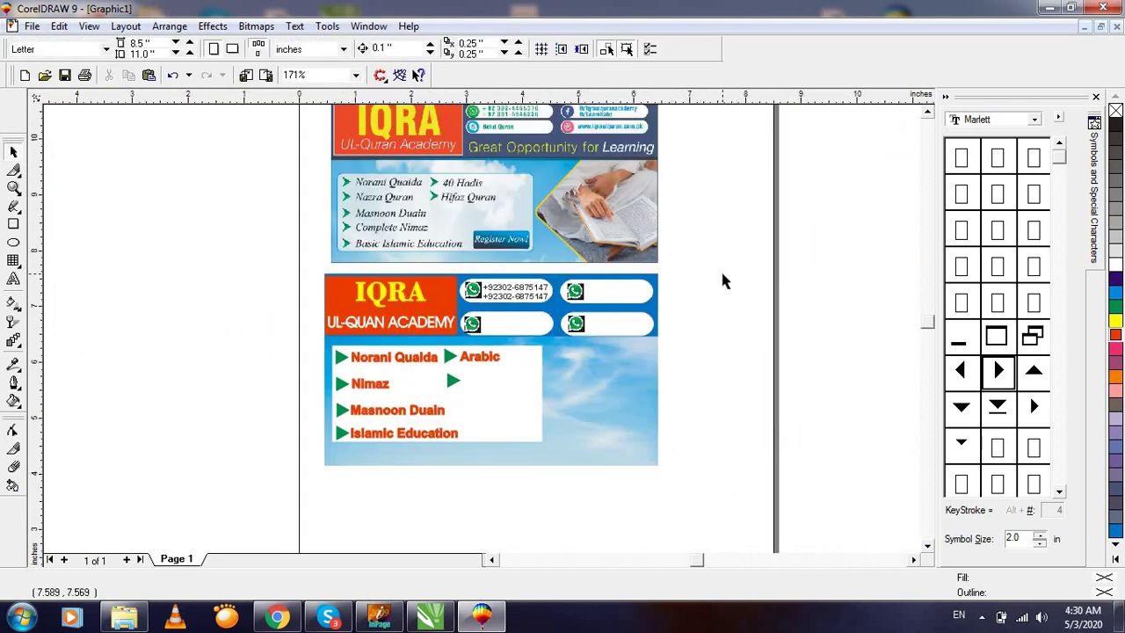
Draw a rectangle beside Islamic Education in the lower banner's course box.
{"action": "key", "text": "F3"}
{"action": "key", "text": "z"}
{"action": "left_click", "coordinate": [713, 362]}
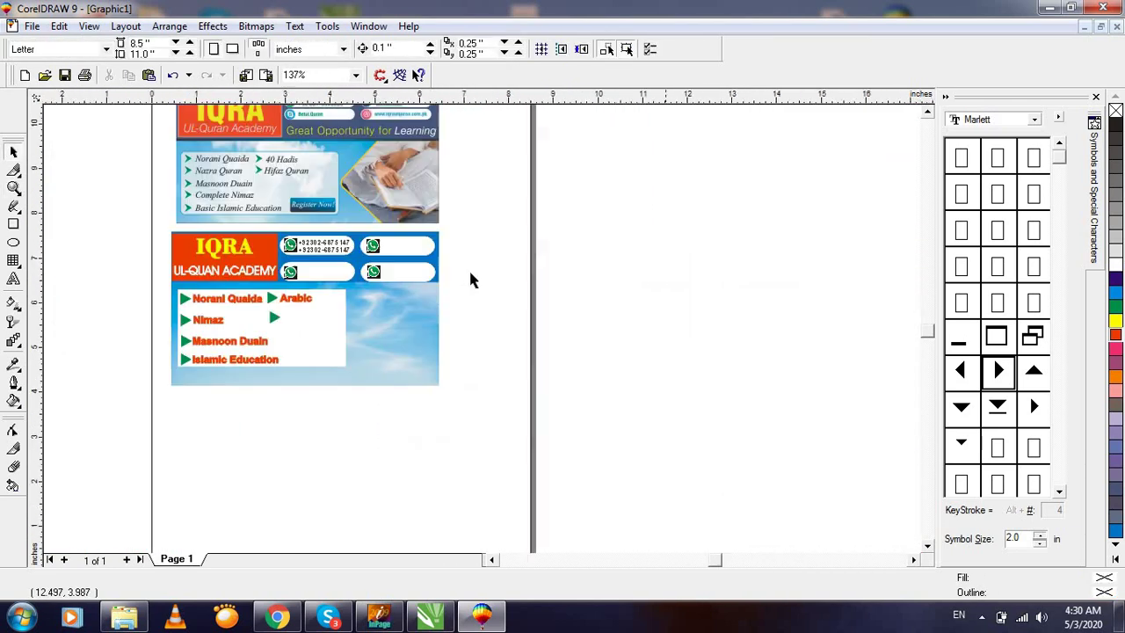
{"action": "left_click_drag", "start_coordinate": [126, 155], "coordinate": [463, 319]}
{"action": "key", "text": "F3"}
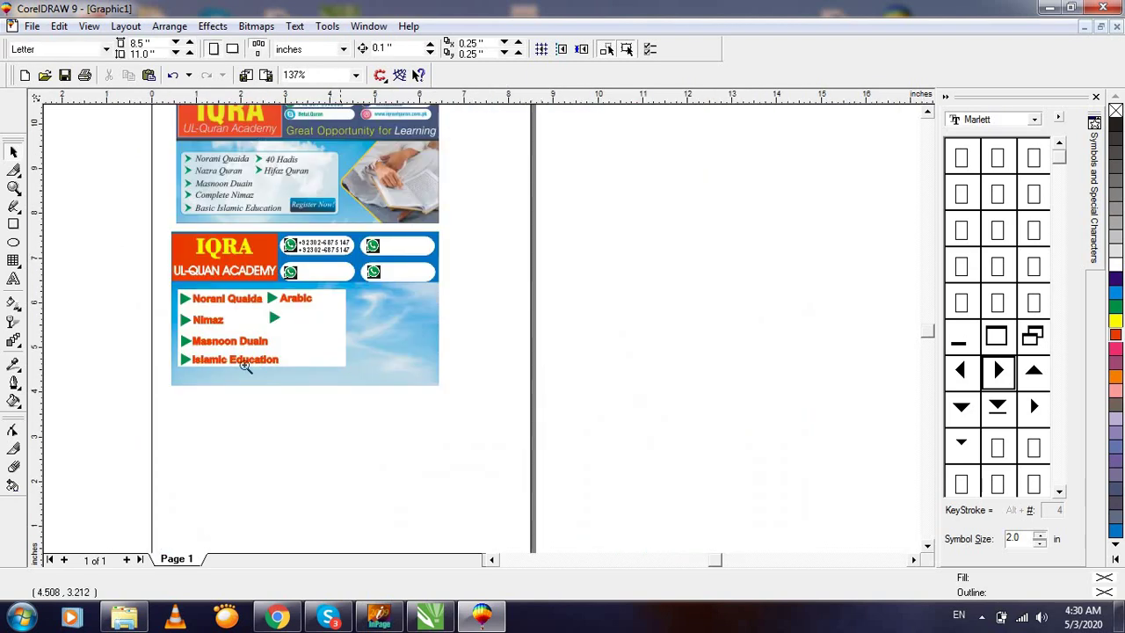
{"action": "left_click", "coordinate": [344, 357]}
{"action": "key", "text": "F6"}
{"action": "left_click", "coordinate": [347, 382]}
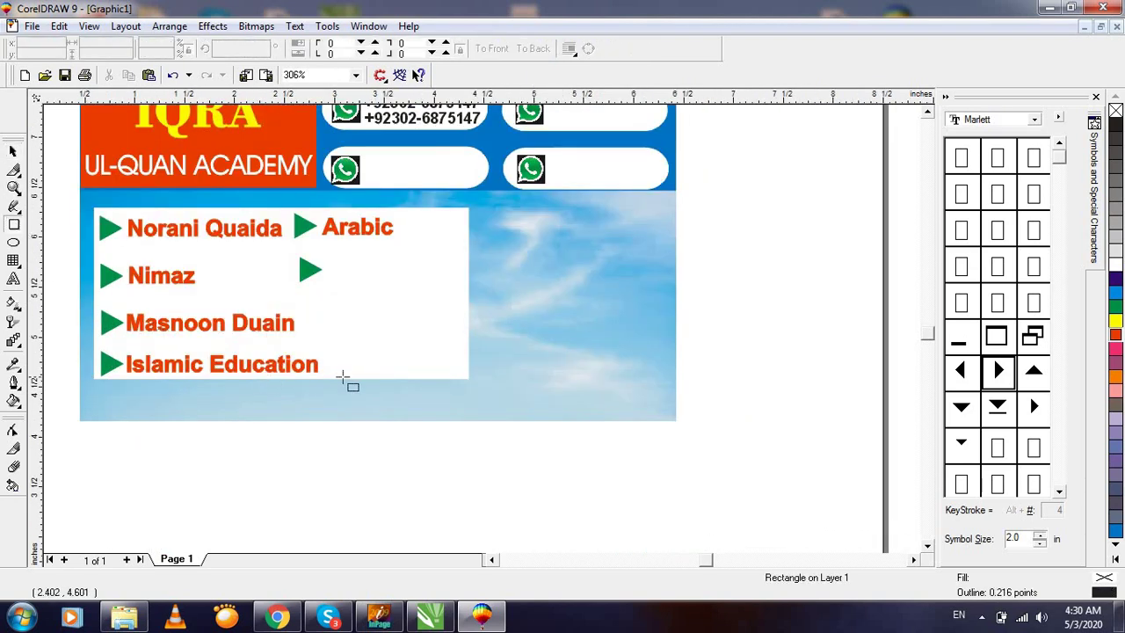
{"action": "mouse_move", "coordinate": [335, 352]}
{"action": "left_mouse_down"}
{"action": "mouse_move", "coordinate": [395, 377]}
{"action": "mouse_move", "coordinate": [466, 379]}
{"action": "left_mouse_up"}
Make the rectangle slightly taller and fill it dark blue.
{"action": "left_click", "coordinate": [15, 150]}
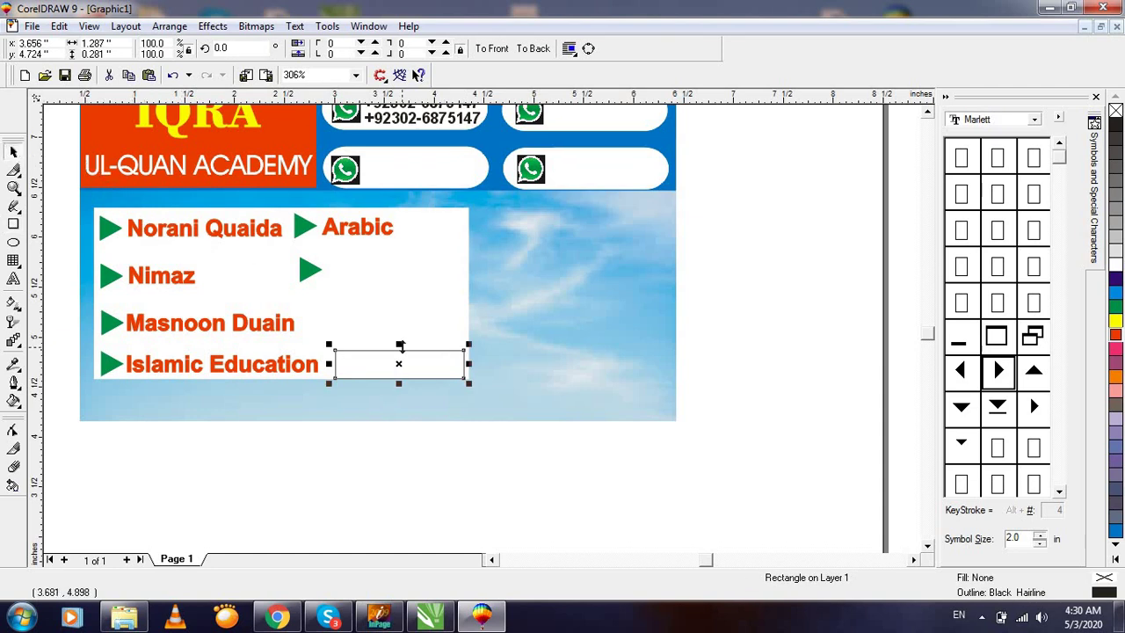
{"action": "left_click_drag", "start_coordinate": [400, 344], "coordinate": [397, 356]}
{"action": "left_click", "coordinate": [1116, 279]}
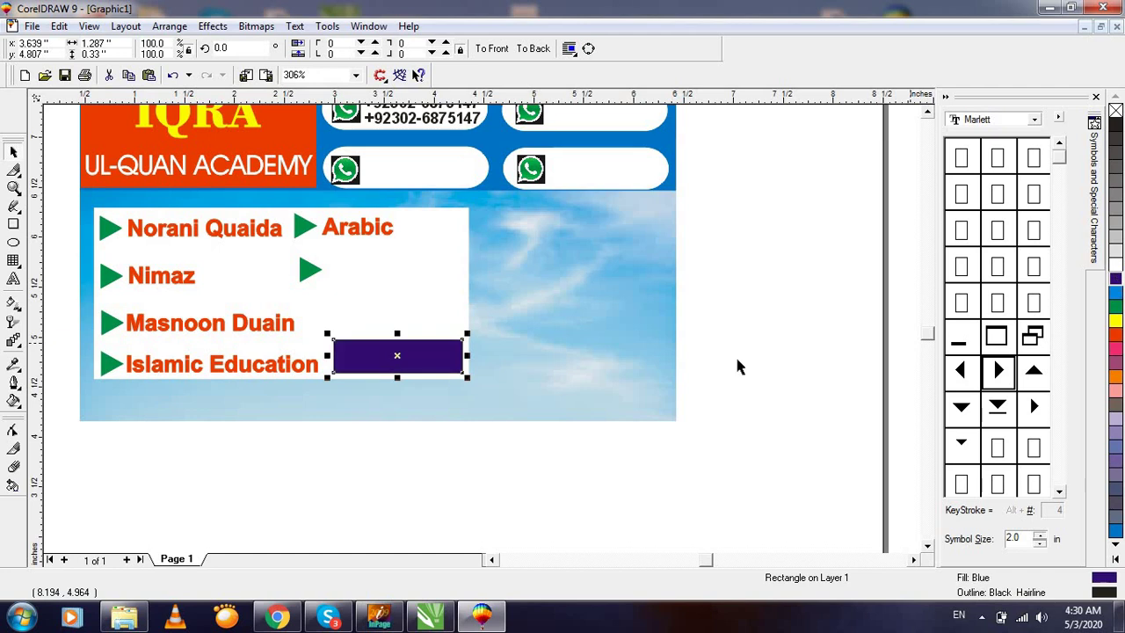
{"action": "key", "text": "F2"}
{"action": "left_click_drag", "start_coordinate": [205, 289], "coordinate": [626, 497]}
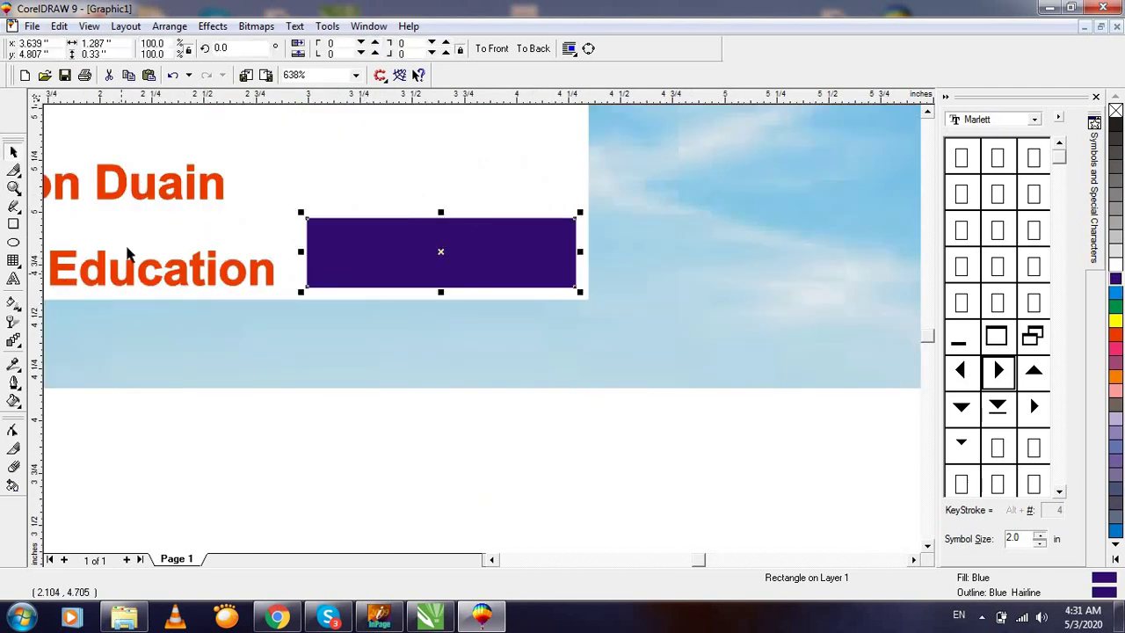
Type 'Register Now' and set it to bold Arial.
{"action": "left_click", "coordinate": [15, 281]}
{"action": "left_click", "coordinate": [181, 447]}
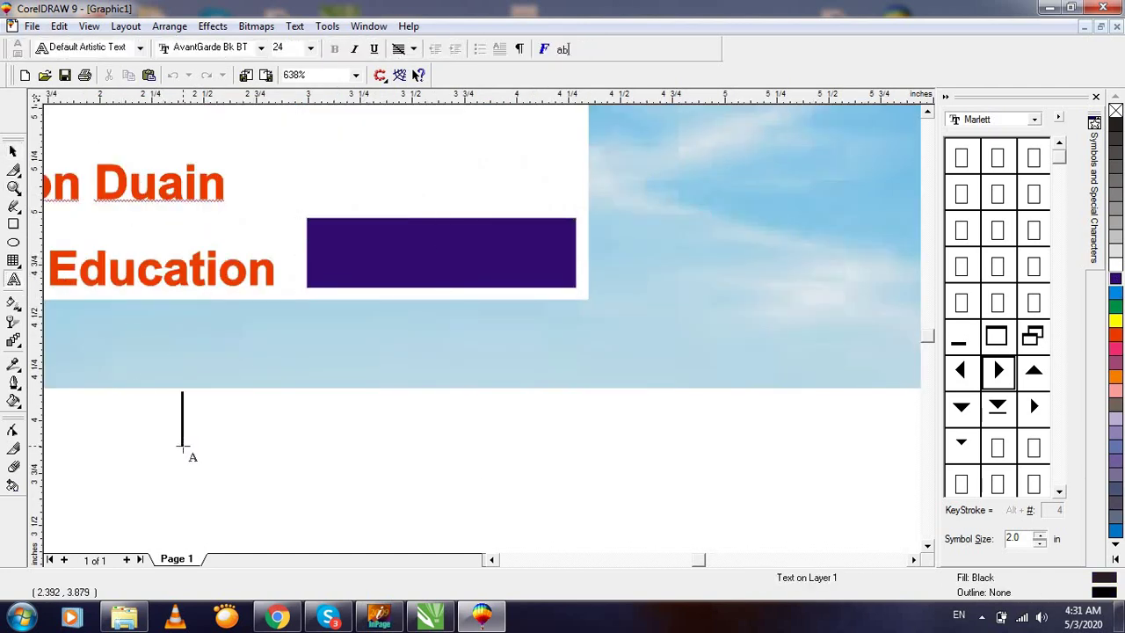
{"action": "type", "text": "Reg"}
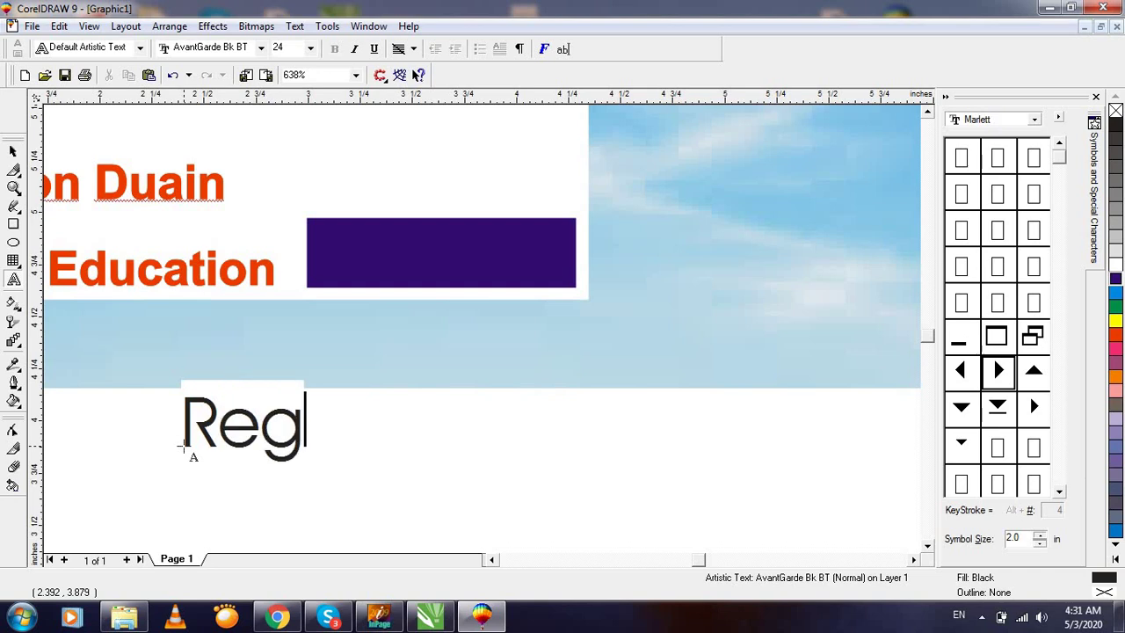
{"action": "type", "text": "ister Now"}
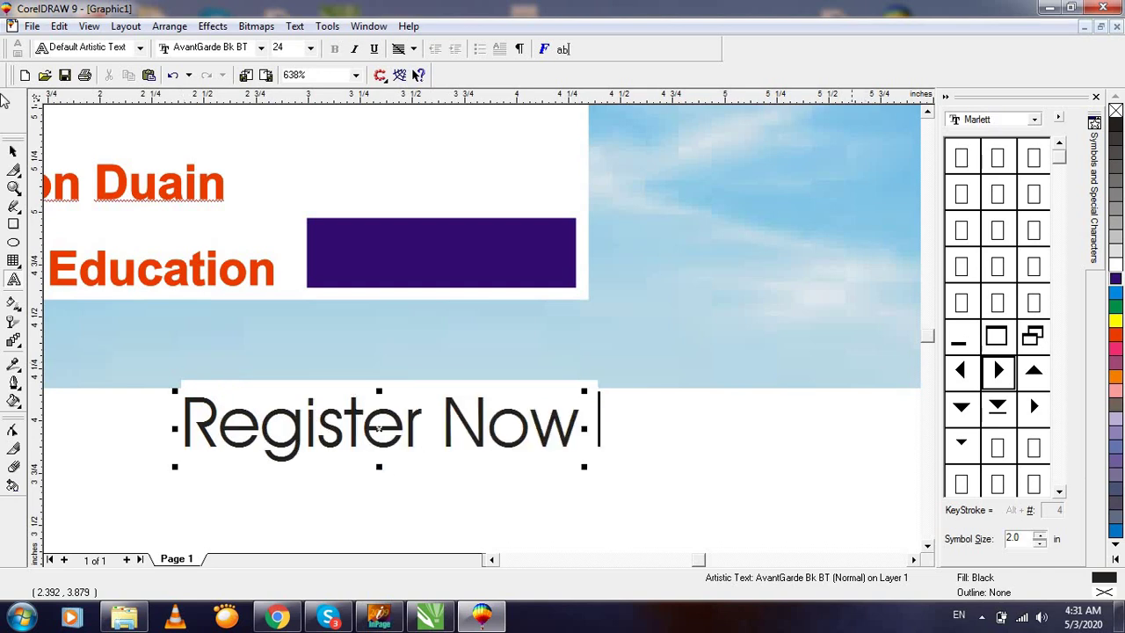
{"action": "left_click", "coordinate": [14, 151]}
{"action": "left_click", "coordinate": [370, 47]}
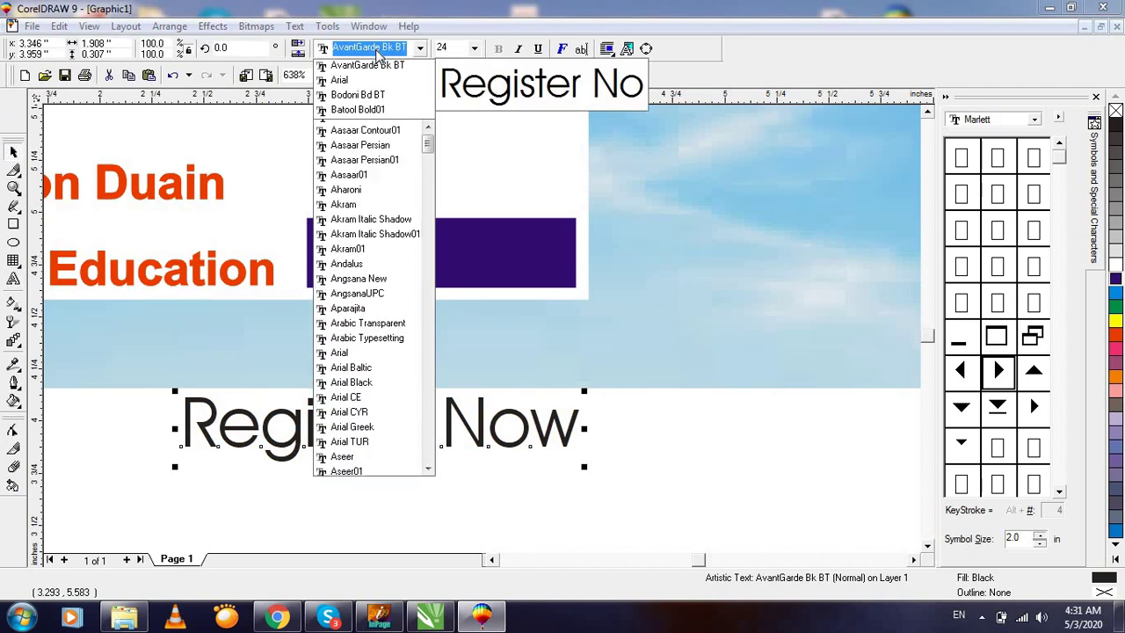
{"action": "type", "text": "Arial"}
{"action": "key", "text": "Return"}
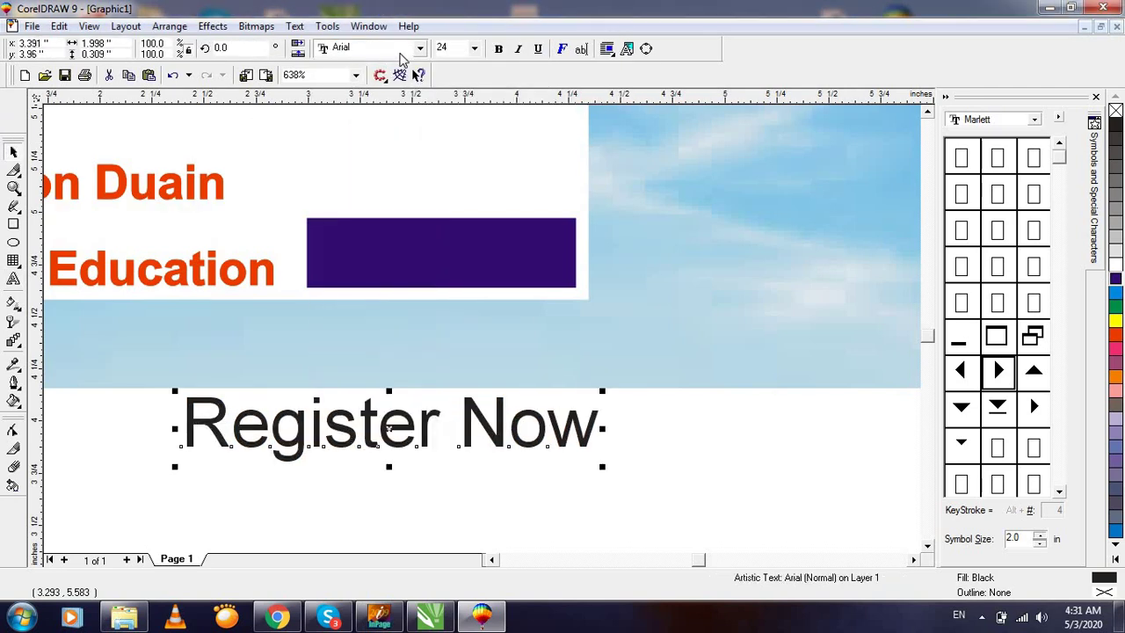
{"action": "left_click", "coordinate": [498, 49]}
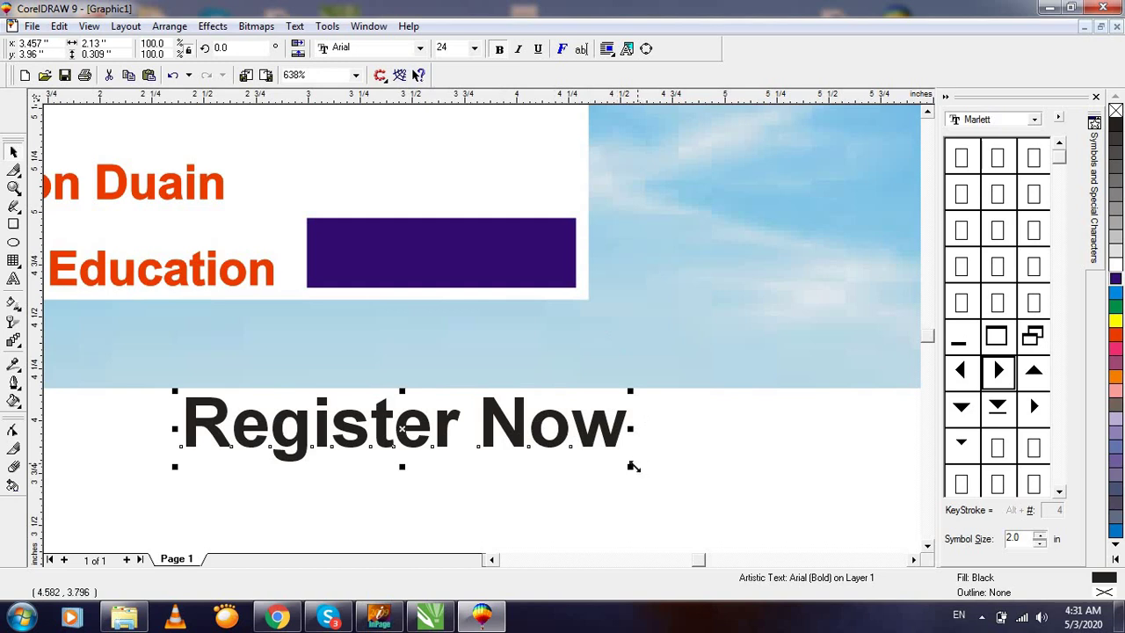
Shrink the text, move it onto the button rectangle, and make its fill and outline white.
{"action": "left_click_drag", "start_coordinate": [633, 467], "coordinate": [352, 428]}
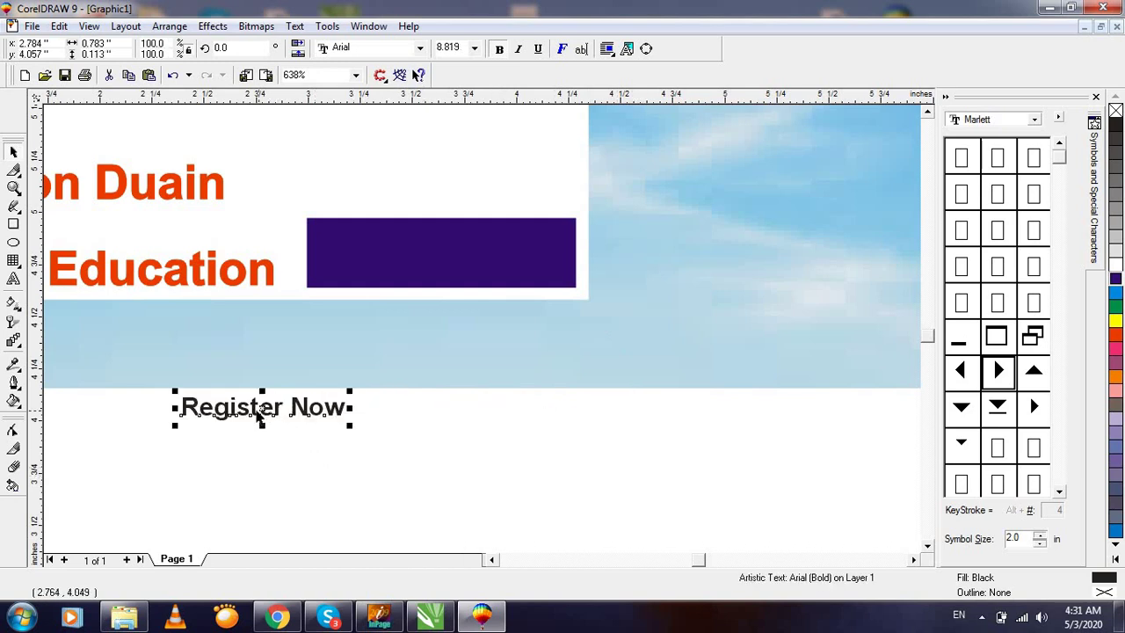
{"action": "left_click_drag", "start_coordinate": [261, 415], "coordinate": [404, 264]}
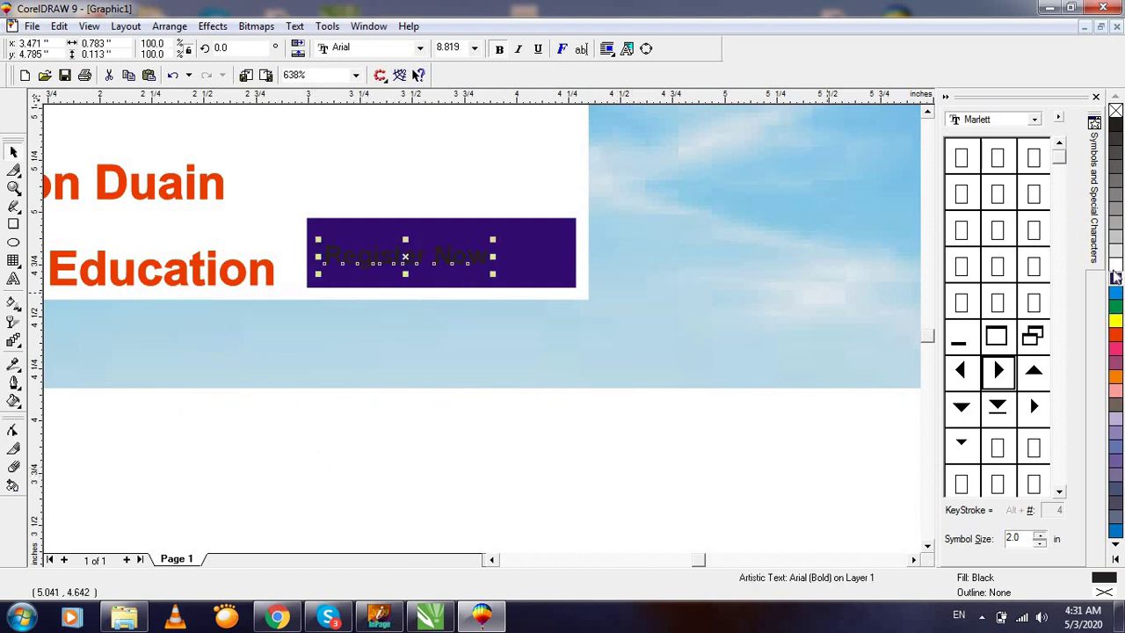
{"action": "left_click", "coordinate": [1115, 276]}
{"action": "right_click", "coordinate": [1115, 276]}
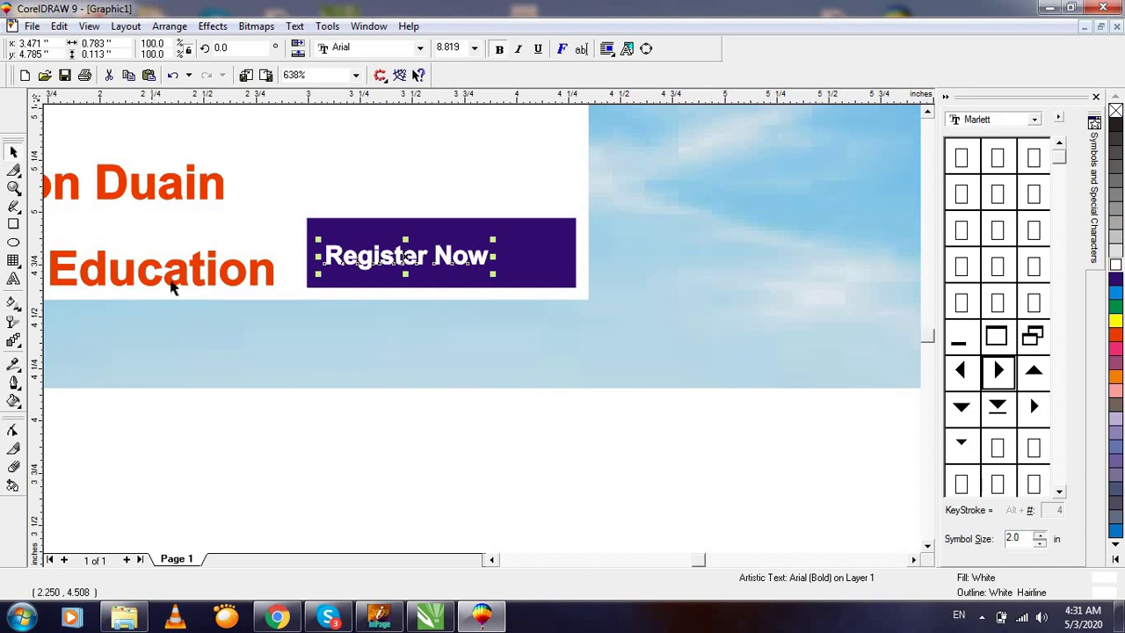
Enlarge the Register Now text to about 13.6 pt, centred in the blue button.
{"action": "key", "text": "F2"}
{"action": "left_click_drag", "start_coordinate": [655, 367], "coordinate": [656, 367]}
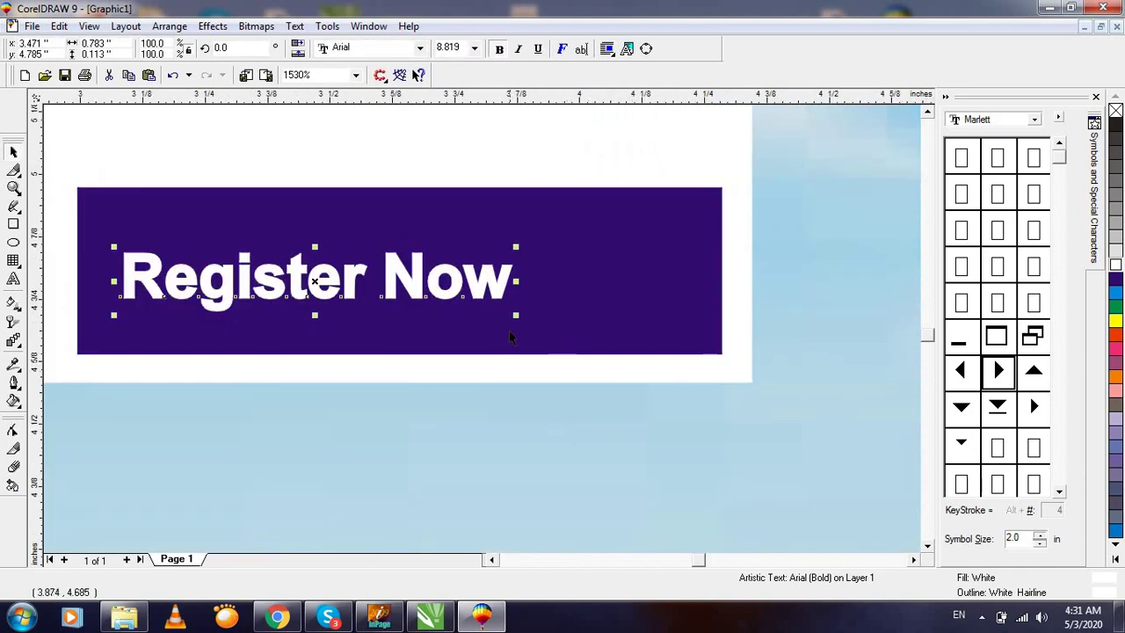
{"action": "left_click_drag", "start_coordinate": [515, 314], "coordinate": [726, 423]}
{"action": "left_click_drag", "start_coordinate": [416, 296], "coordinate": [385, 282]}
{"action": "left_click_drag", "start_coordinate": [695, 332], "coordinate": [712, 336]}
{"action": "key", "text": "F3"}
{"action": "key", "text": "F3"}
{"action": "left_click", "coordinate": [773, 450]}
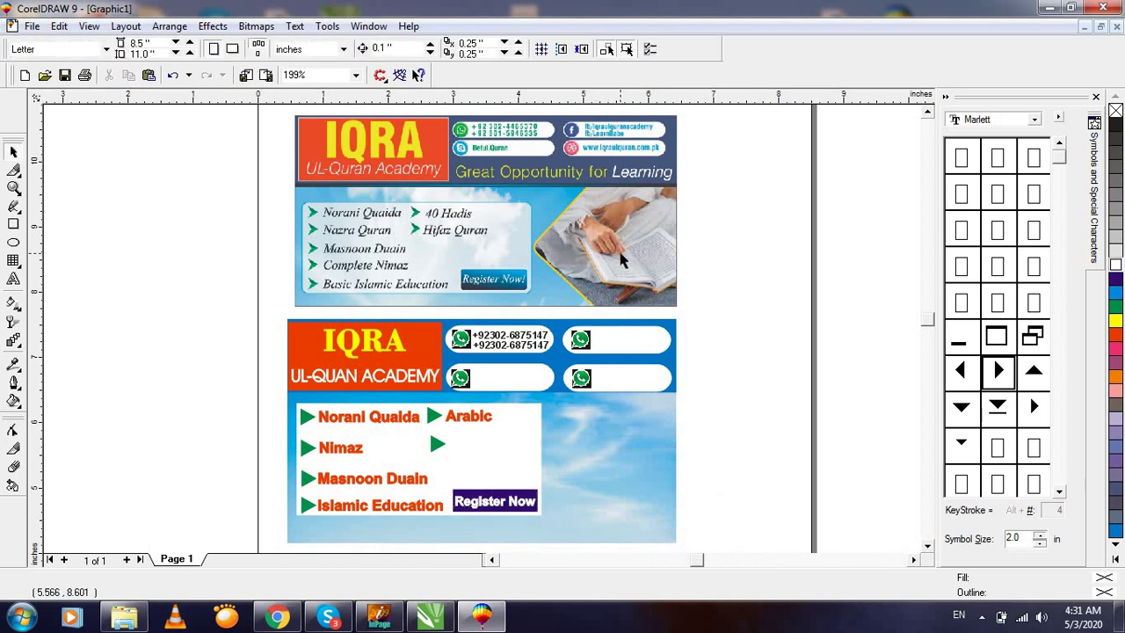
Inspect both cards and undo an accidental move of the top card's photo.
{"action": "key", "text": "F3"}
{"action": "key", "text": "F2"}
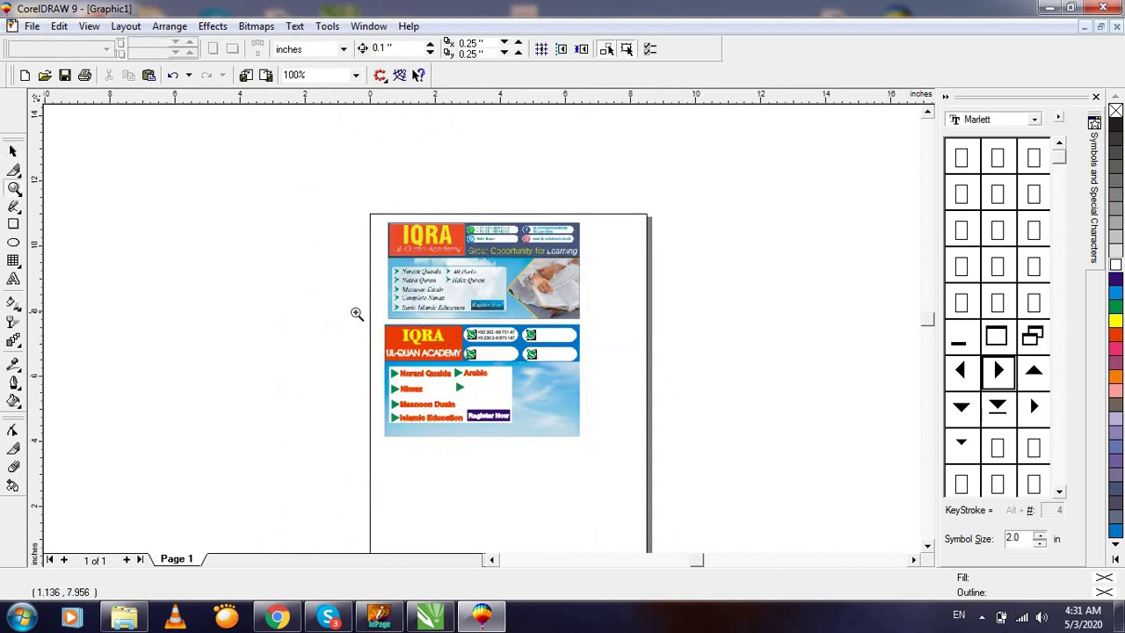
{"action": "left_click_drag", "start_coordinate": [326, 290], "coordinate": [652, 488]}
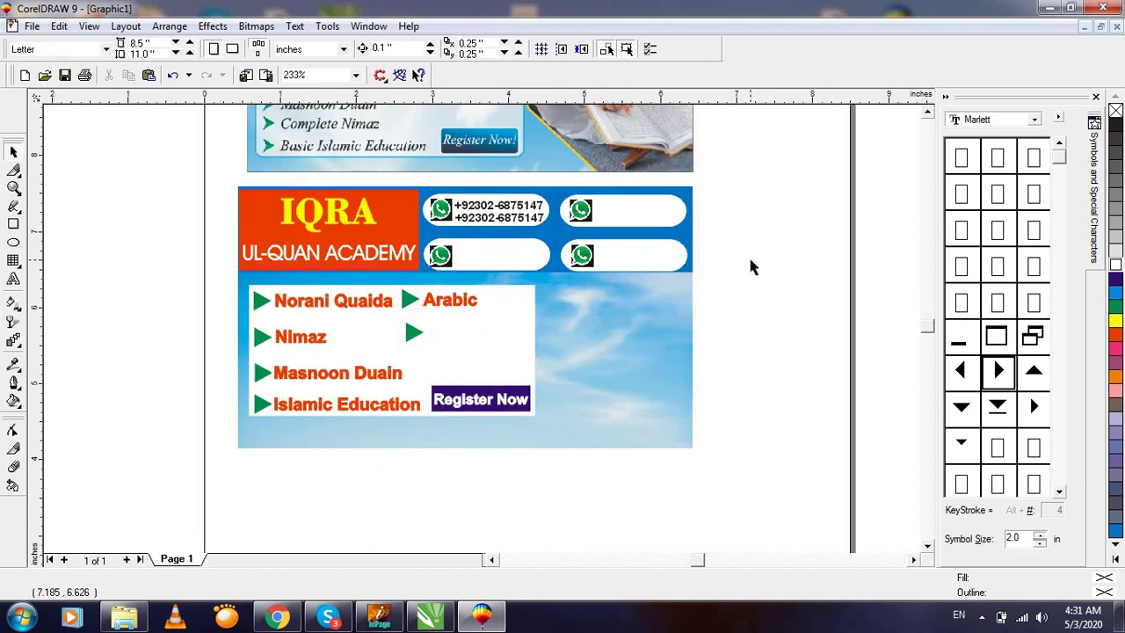
{"action": "key", "text": "F3"}
{"action": "key", "text": "F2"}
{"action": "left_click_drag", "start_coordinate": [290, 181], "coordinate": [716, 495]}
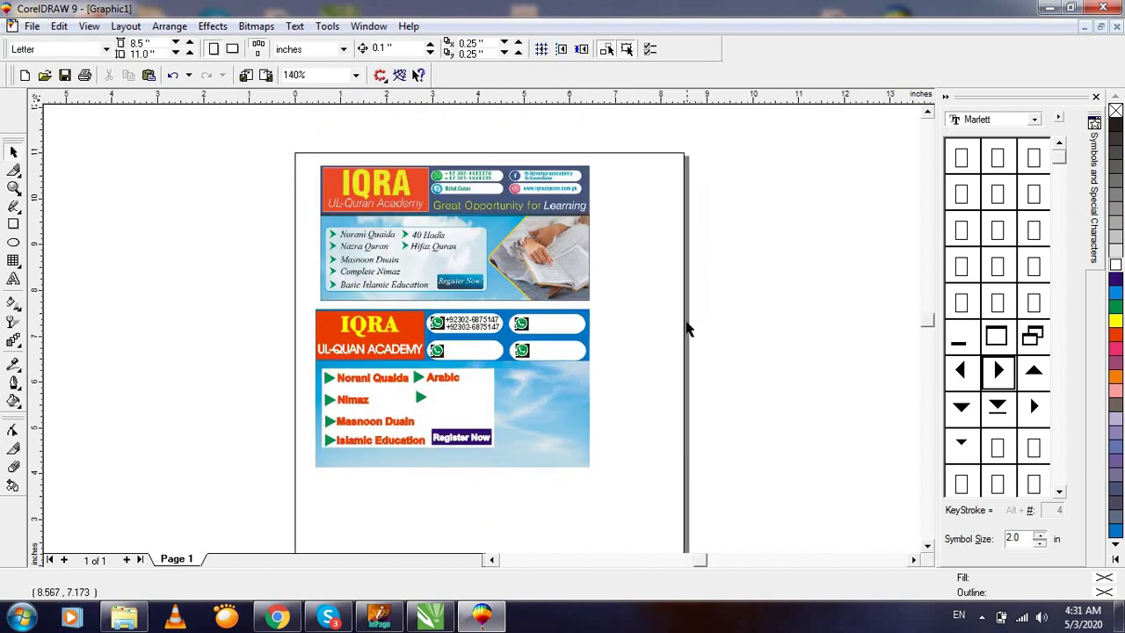
{"action": "key", "text": "F2"}
{"action": "left_click_drag", "start_coordinate": [459, 186], "coordinate": [681, 369]}
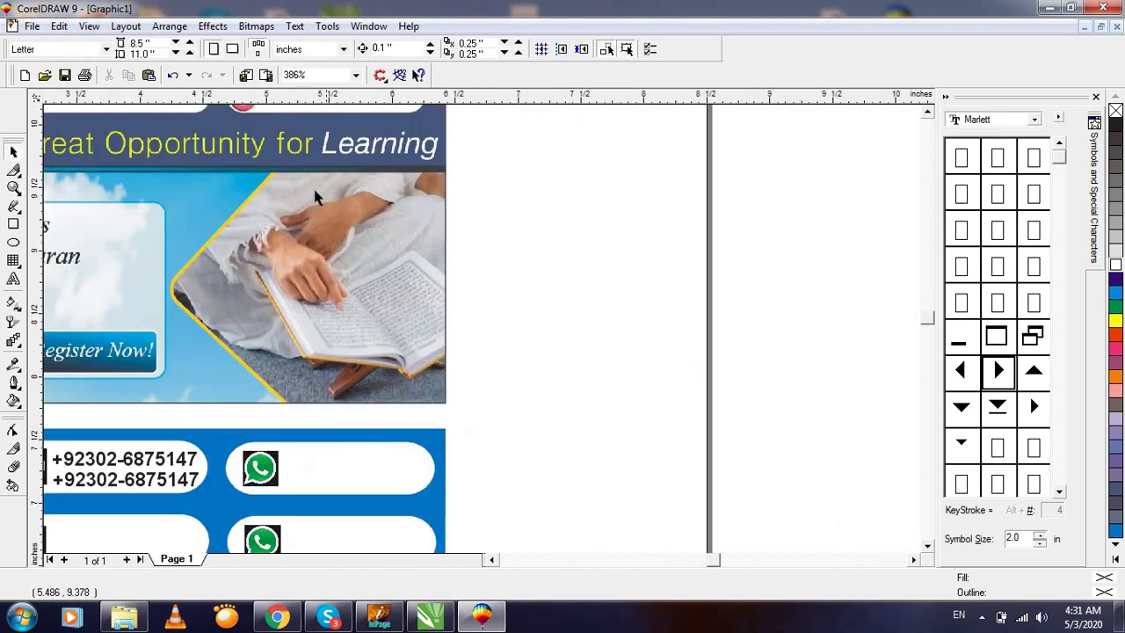
{"action": "left_click_drag", "start_coordinate": [390, 285], "coordinate": [490, 362]}
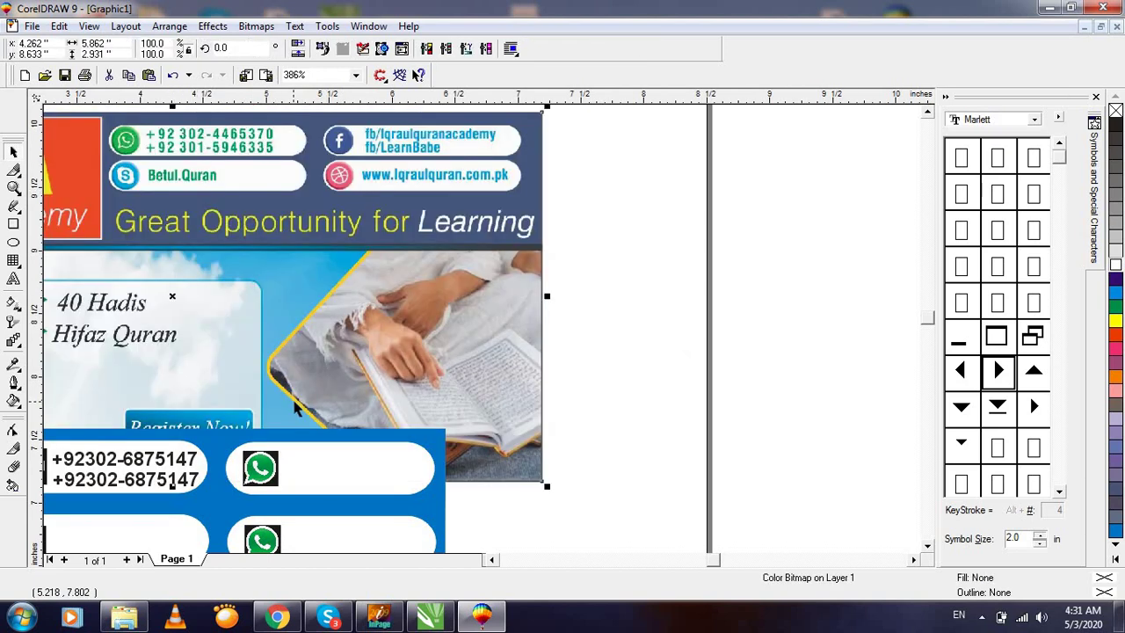
{"action": "key", "text": "ctrl+z"}
{"action": "left_click", "coordinate": [501, 373]}
Marquee-select all 29 objects of the second card and open Export with Ctrl+E.
{"action": "key", "text": "F3"}
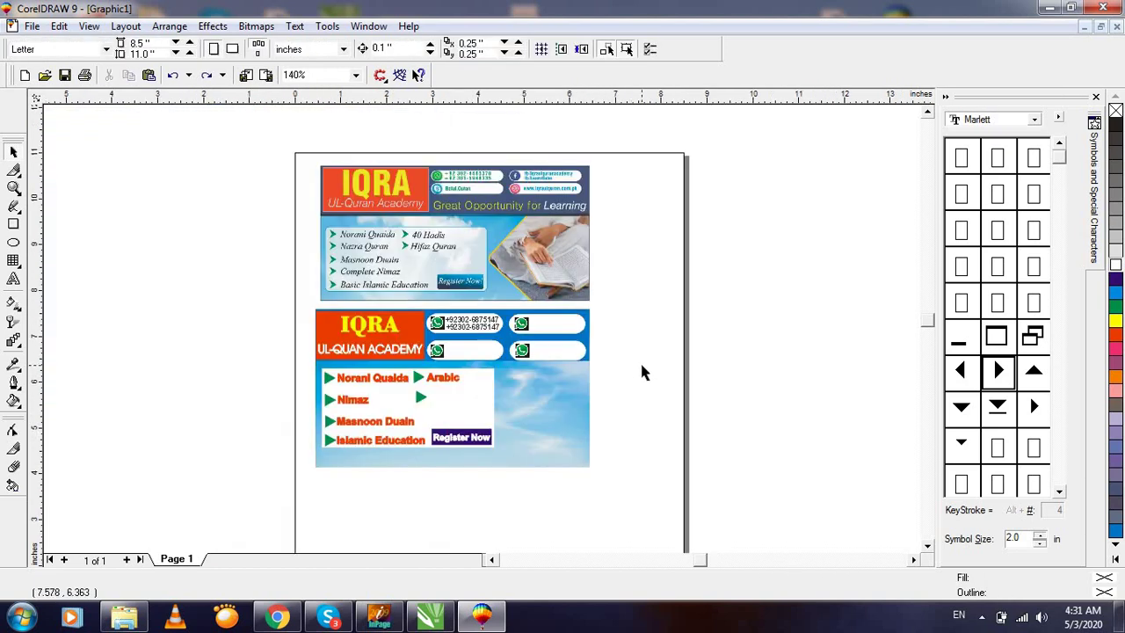
{"action": "key", "text": "F2"}
{"action": "left_click", "coordinate": [700, 451]}
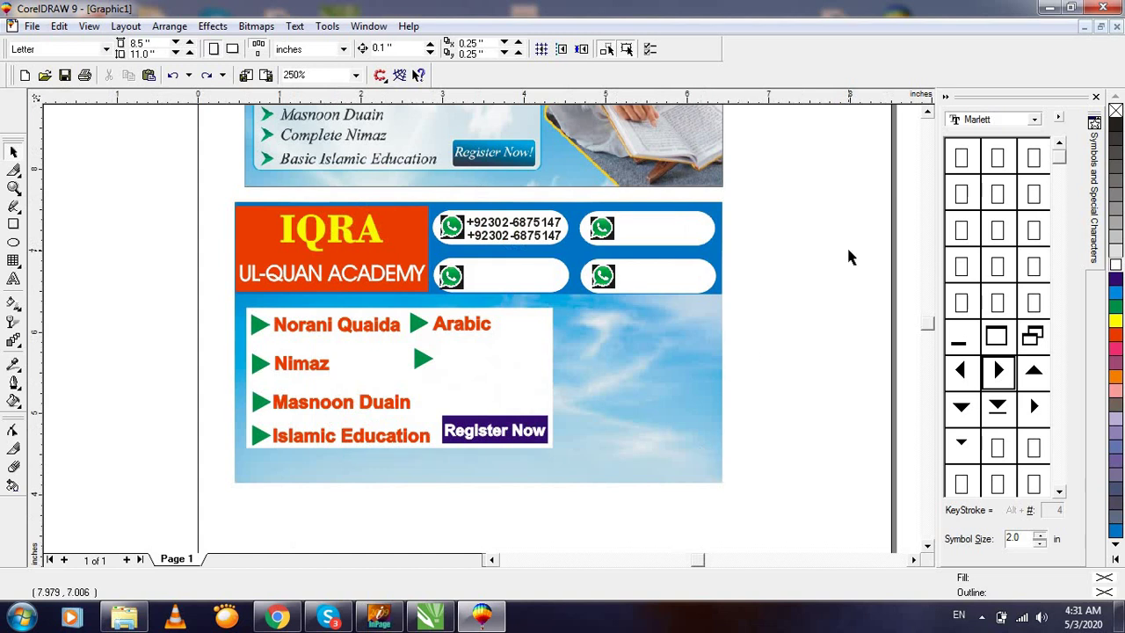
{"action": "key", "text": "F3"}
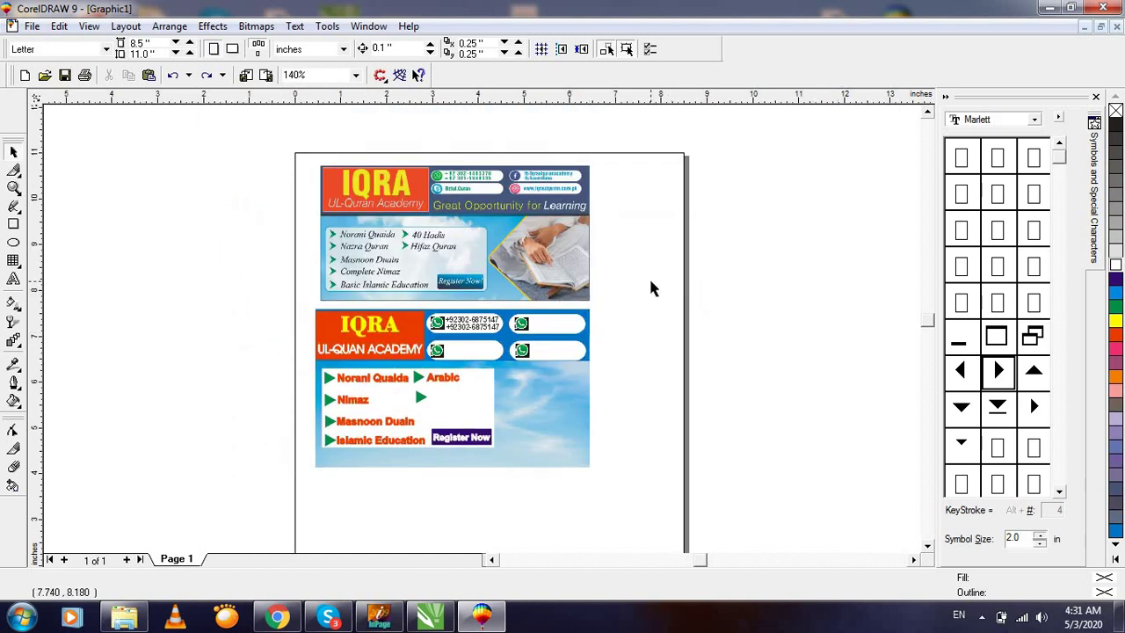
{"action": "left_click_drag", "start_coordinate": [649, 281], "coordinate": [193, 505]}
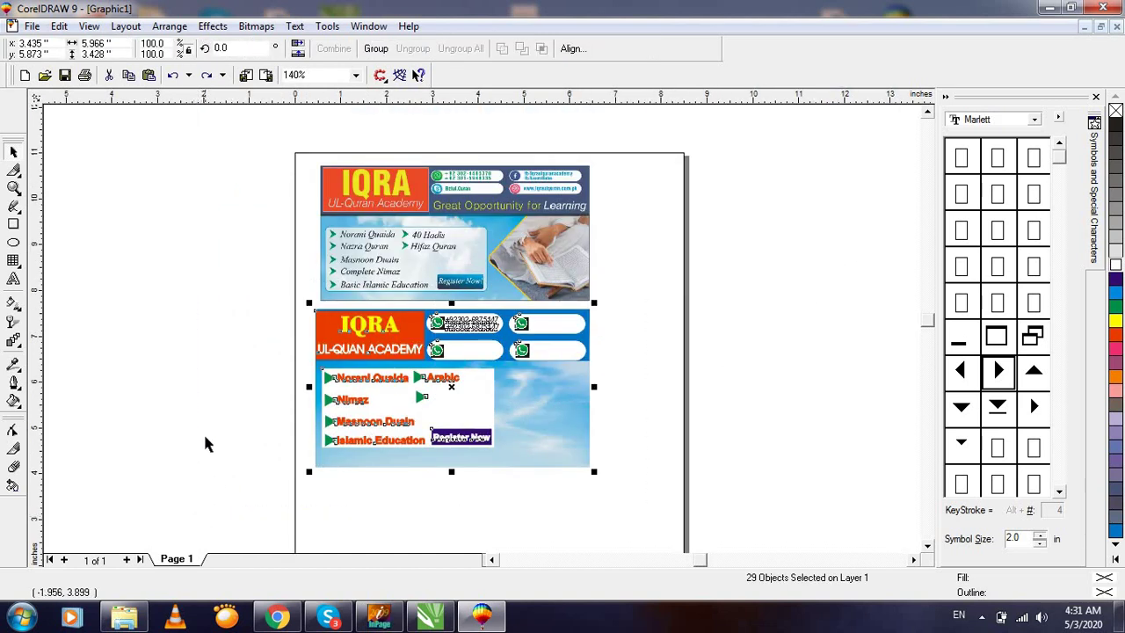
{"action": "key", "text": "shift+F2"}
{"action": "key", "text": "F3"}
{"action": "left_click_drag", "start_coordinate": [724, 197], "coordinate": [188, 501]}
{"action": "key", "text": "shift+F2"}
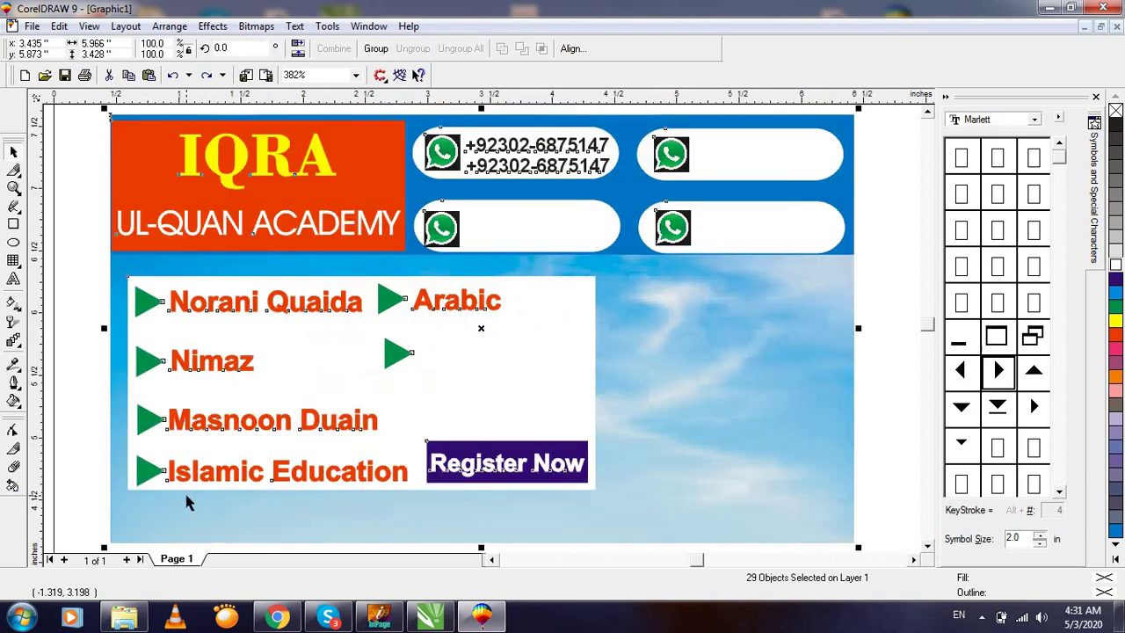
{"action": "key", "text": "F3"}
{"action": "key", "text": "ctrl+e"}
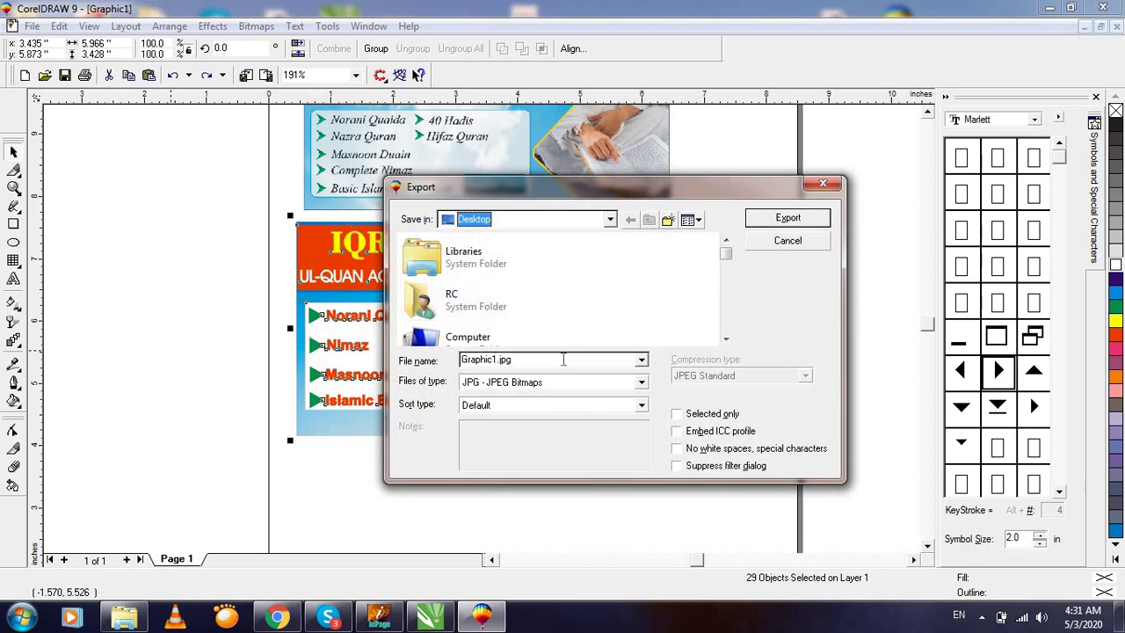
Export only the selected card as JPG 'online', accepting the bitmap and JPEG settings.
{"action": "double_click", "coordinate": [564, 359]}
{"action": "key", "text": "BackSpace"}
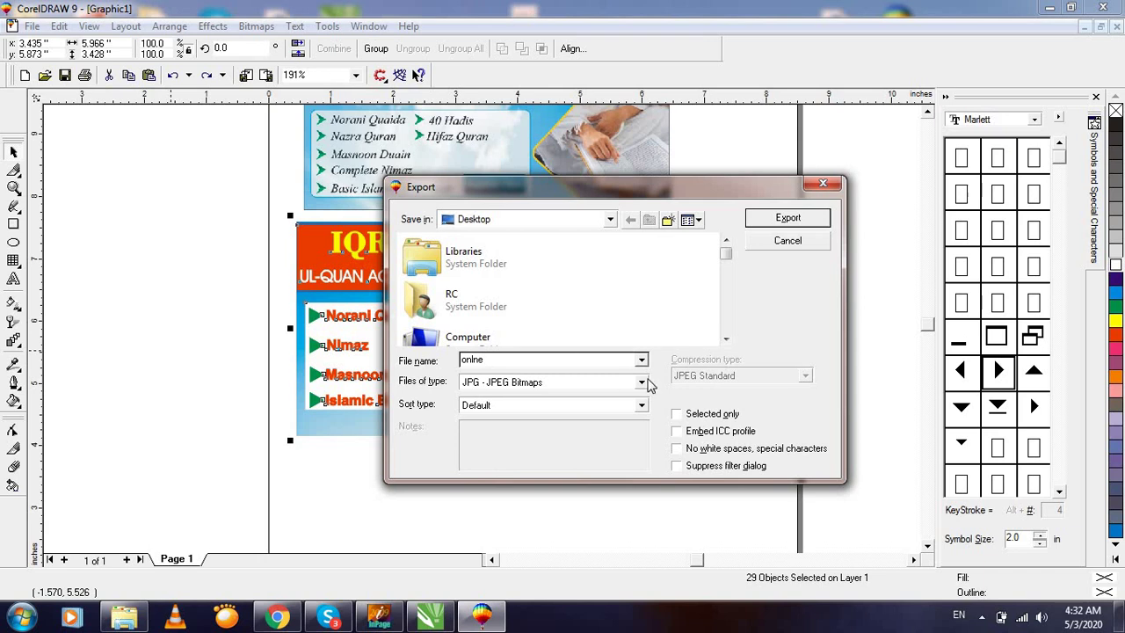
{"action": "left_click", "coordinate": [676, 413]}
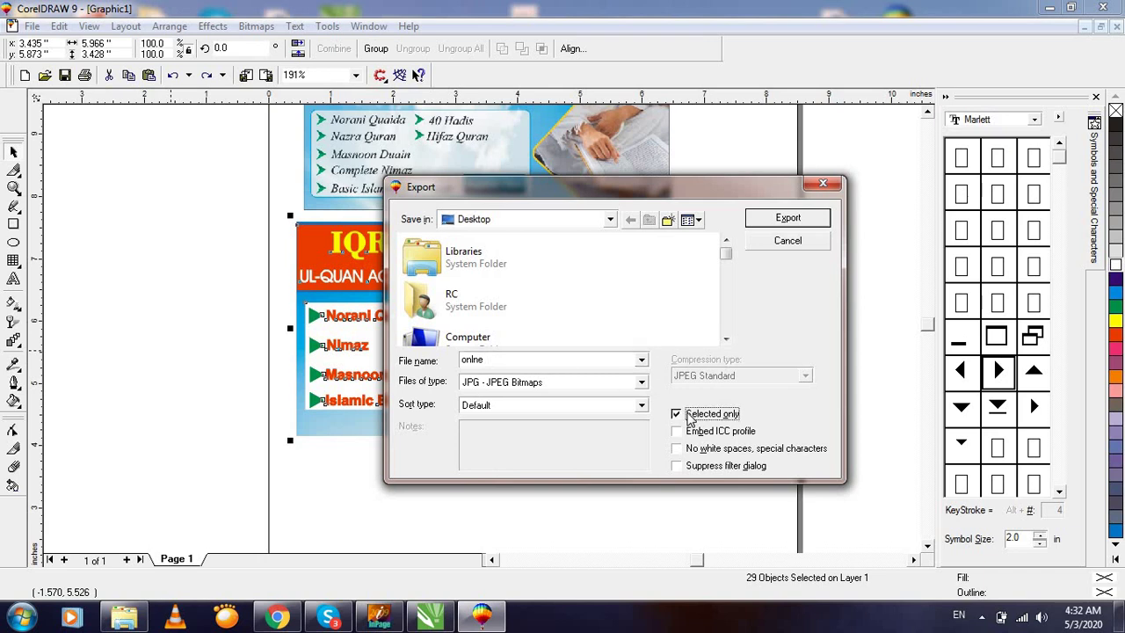
{"action": "left_click", "coordinate": [526, 393]}
{"action": "left_click", "coordinate": [525, 393]}
{"action": "left_click", "coordinate": [789, 220]}
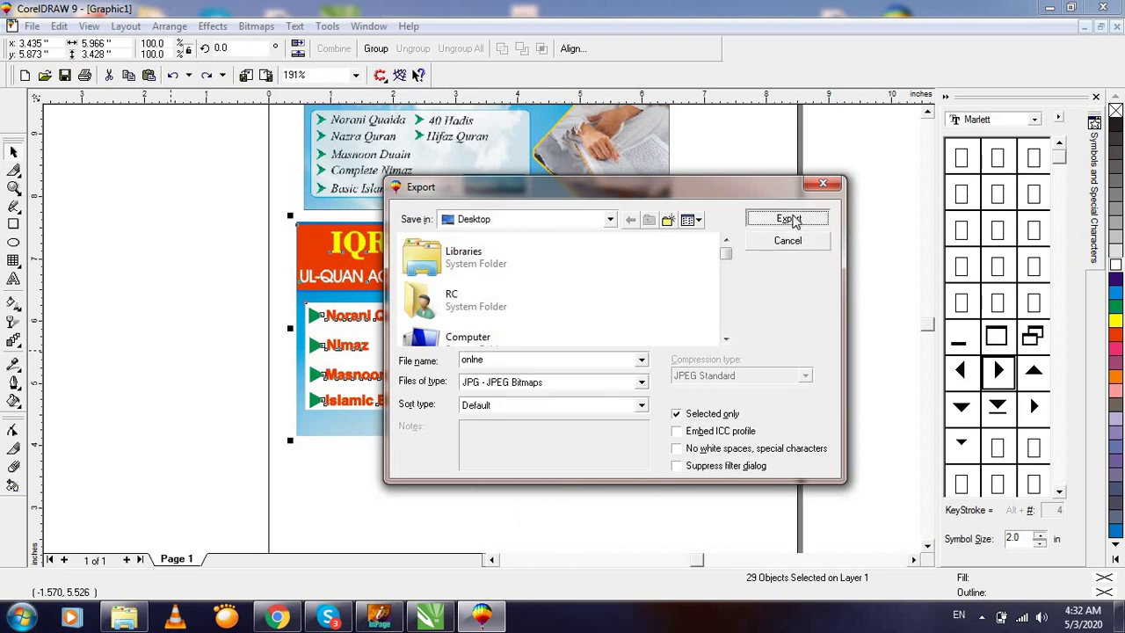
{"action": "left_click", "coordinate": [163, 264]}
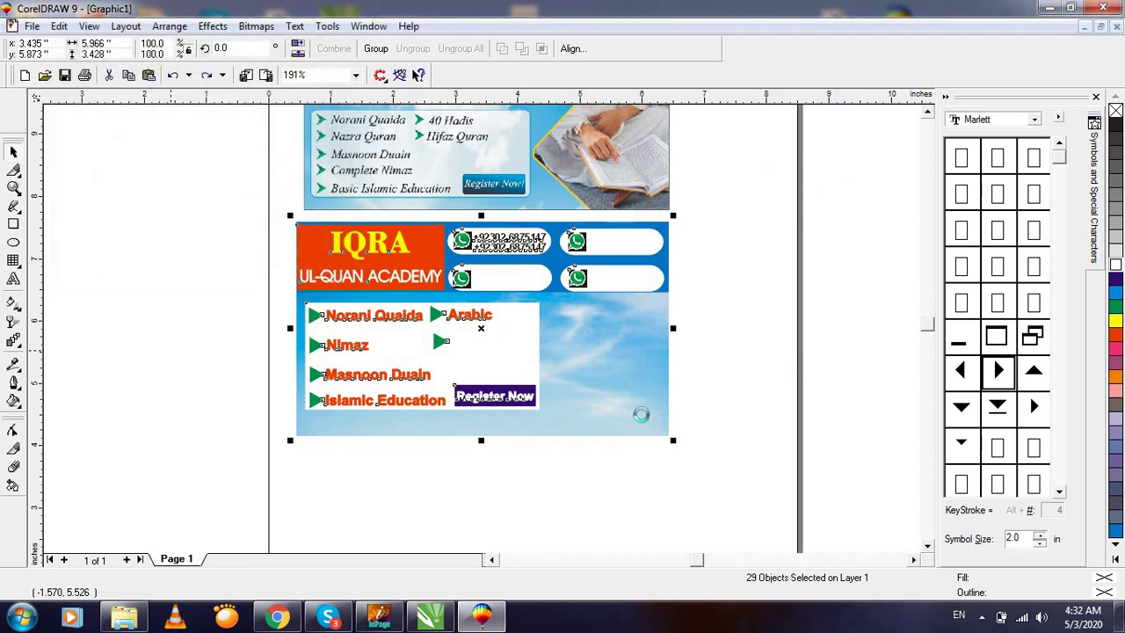
{"action": "left_click", "coordinate": [565, 423]}
Open the exported 'online' image from the desktop in a maximized Windows Photo Viewer.
{"action": "left_click", "coordinate": [1049, 8]}
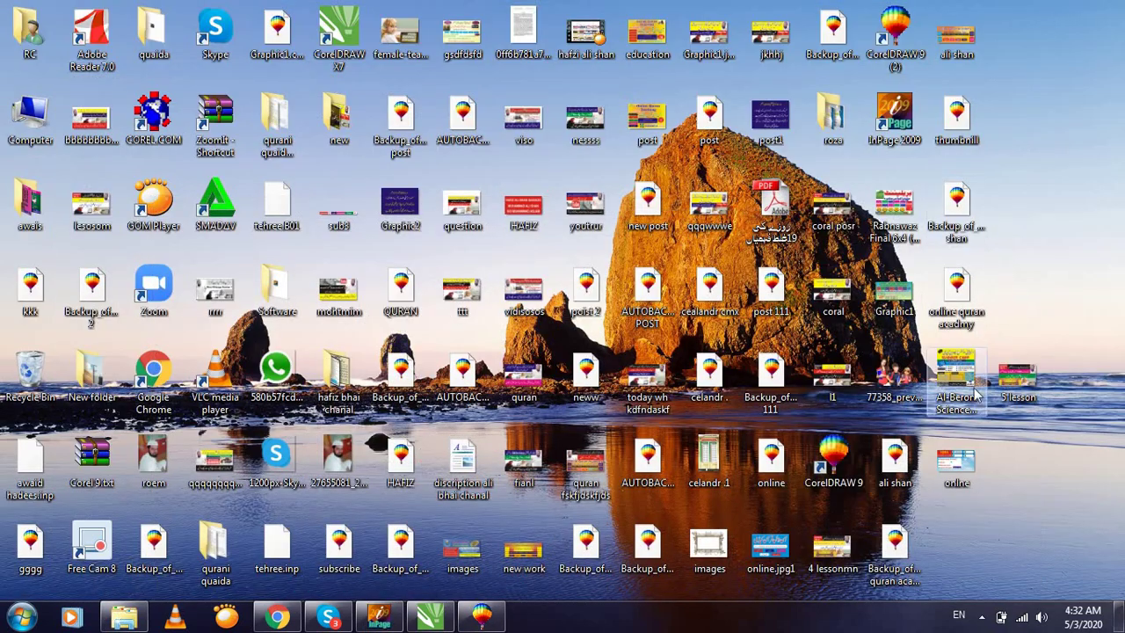
{"action": "double_click", "coordinate": [956, 462]}
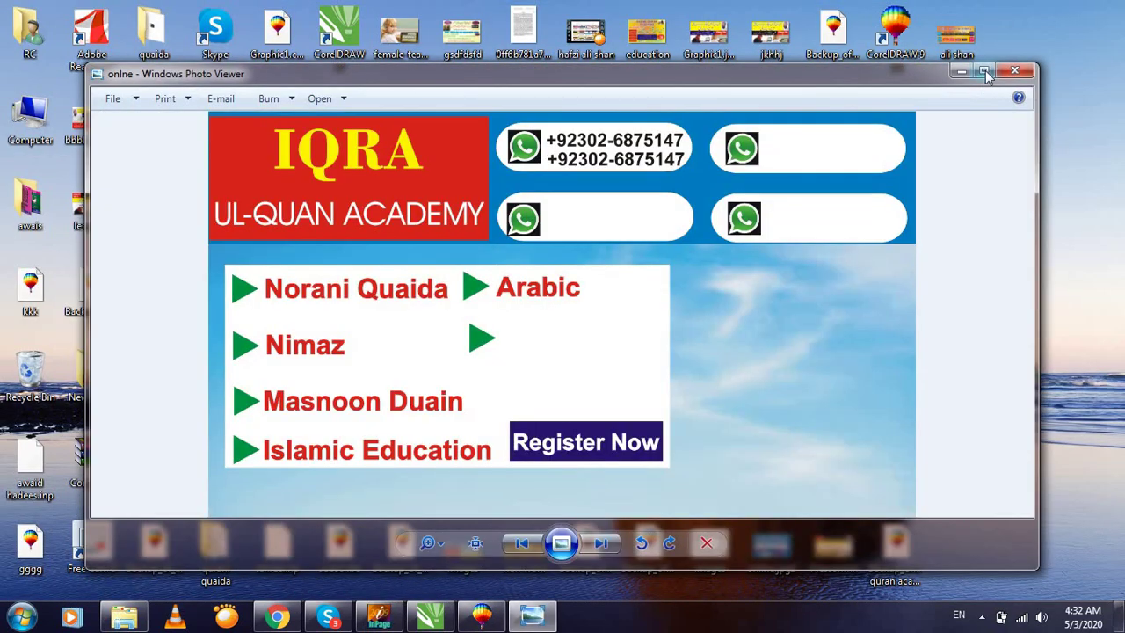
{"action": "left_click", "coordinate": [984, 70]}
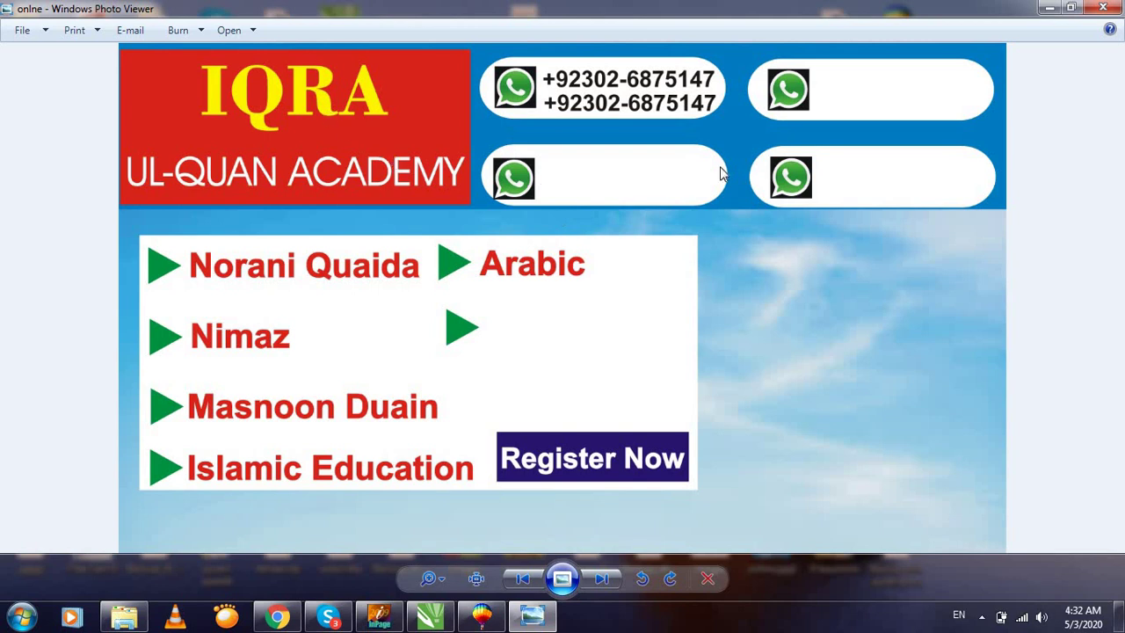
{"action": "scroll", "coordinate": [743, 160], "scroll_direction": "up", "scroll_amount": 3}
{"action": "scroll", "coordinate": [744, 160], "scroll_direction": "down", "scroll_amount": 3}
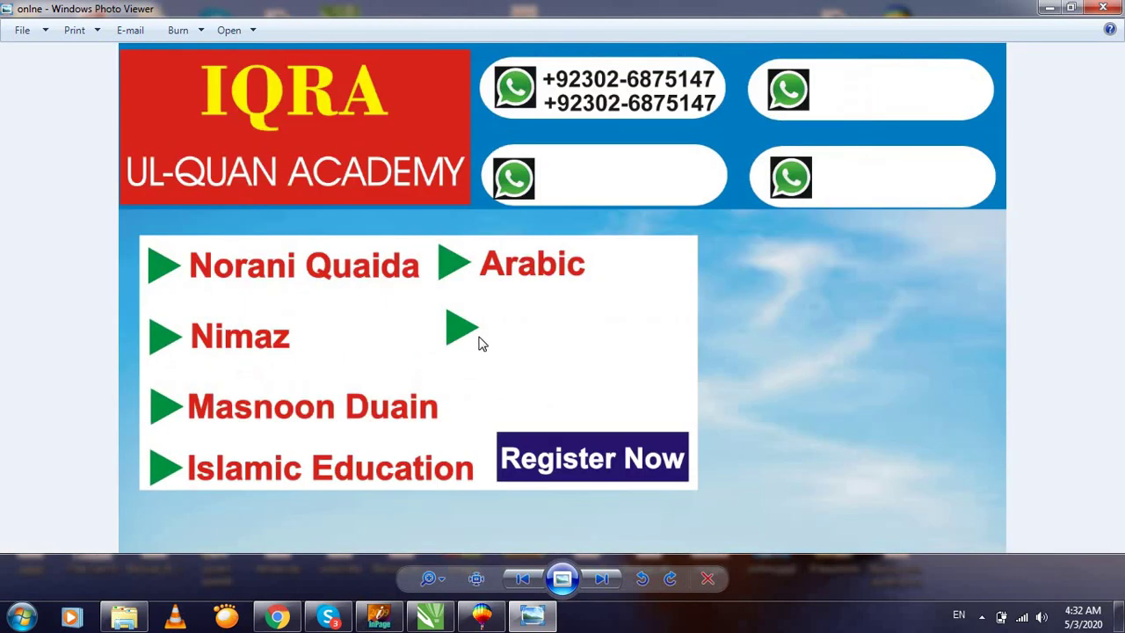